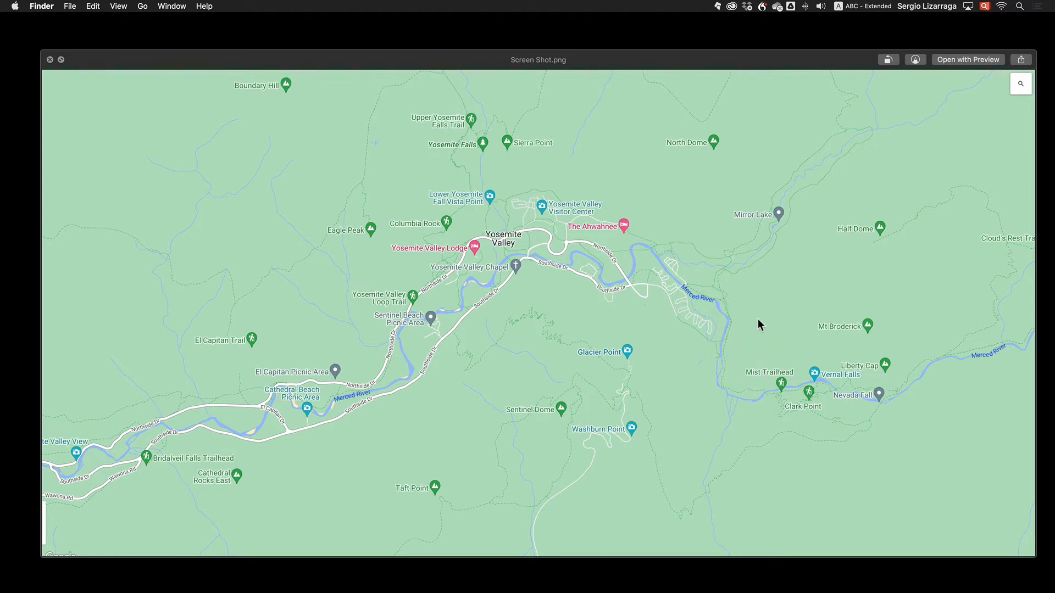
- Preview the snazzy-image-6.png map image stored on the desktop
key("space")
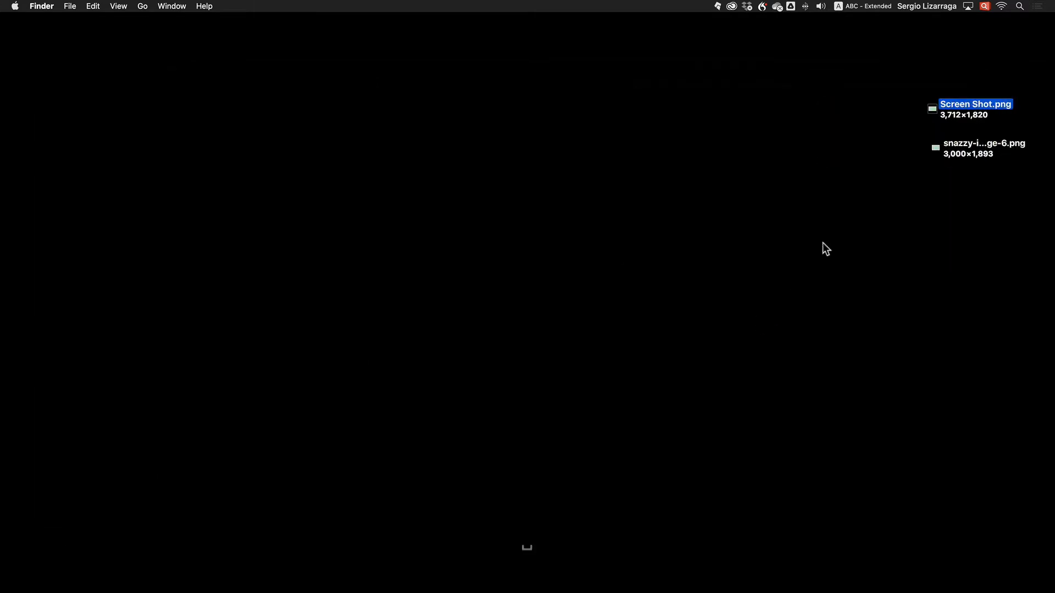
left_click(940, 147)
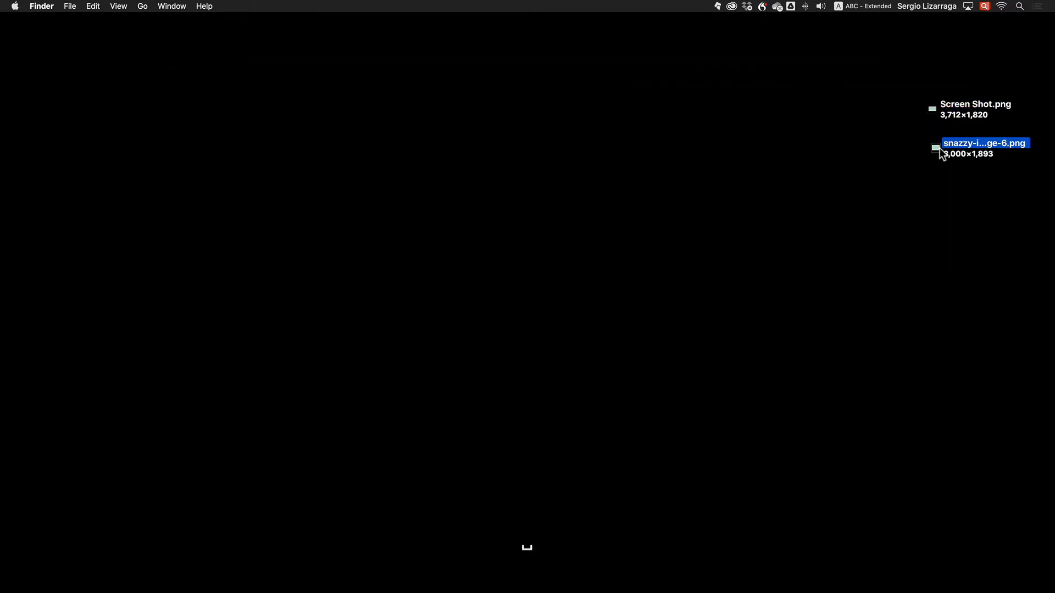
key("space")
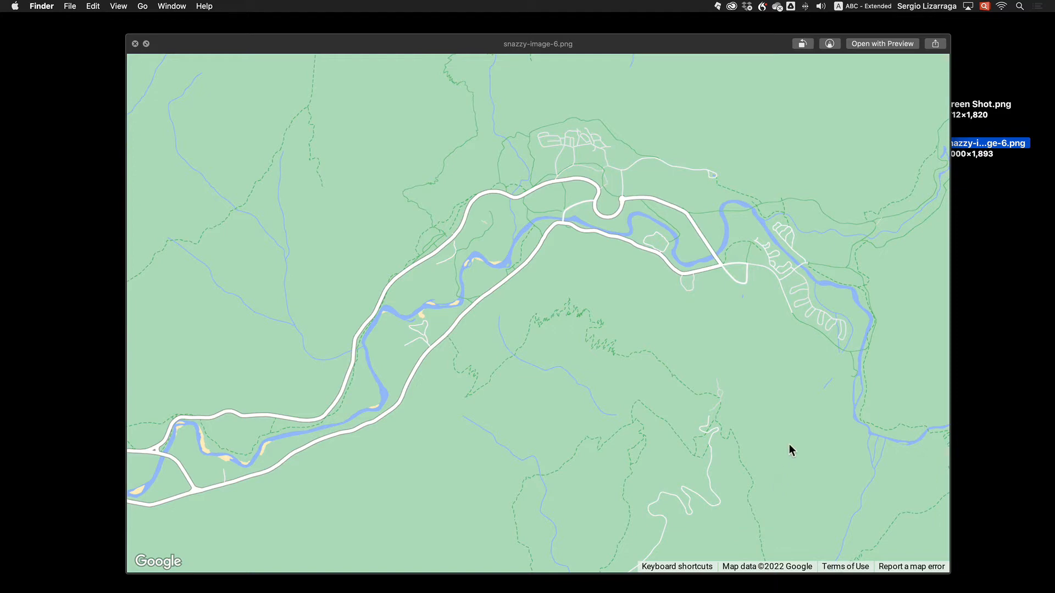
key("space")
- Switch to Illustrator and create a new 1920 x 1080 px RGB web document
key("ctrl+Left")
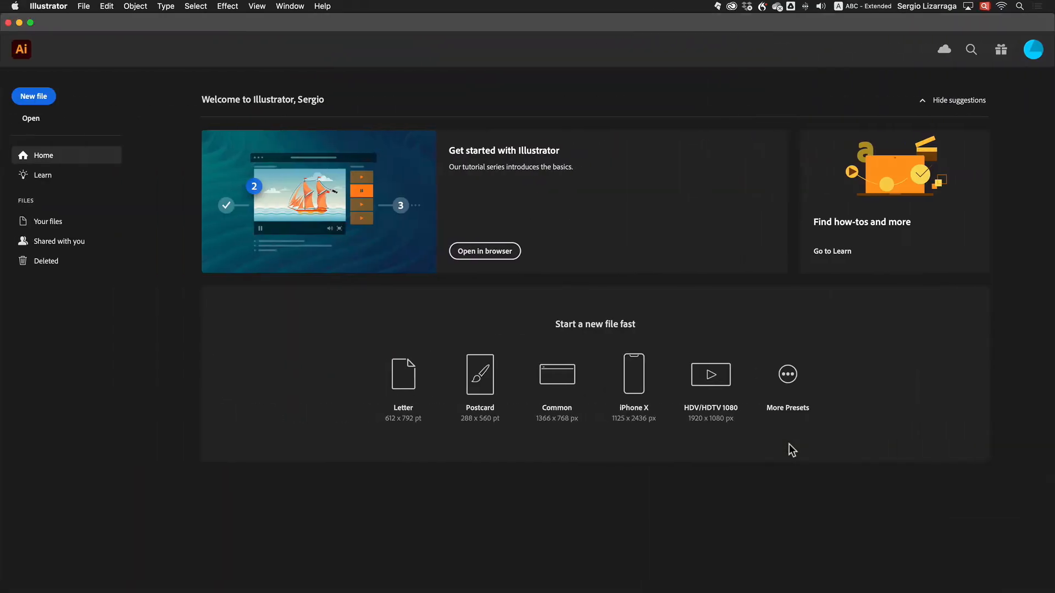
left_click(84, 6)
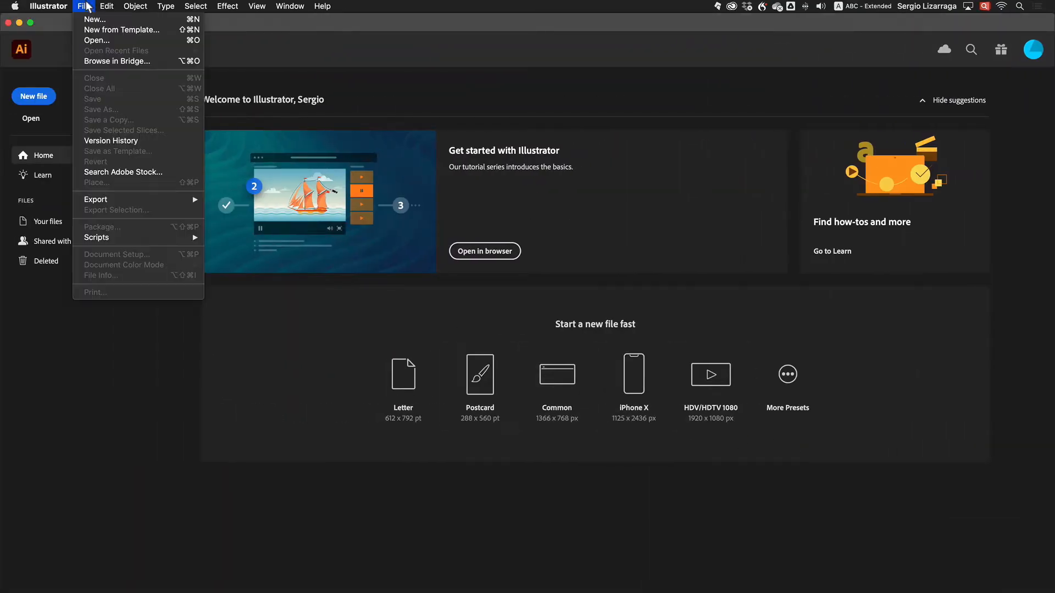
left_click(88, 17)
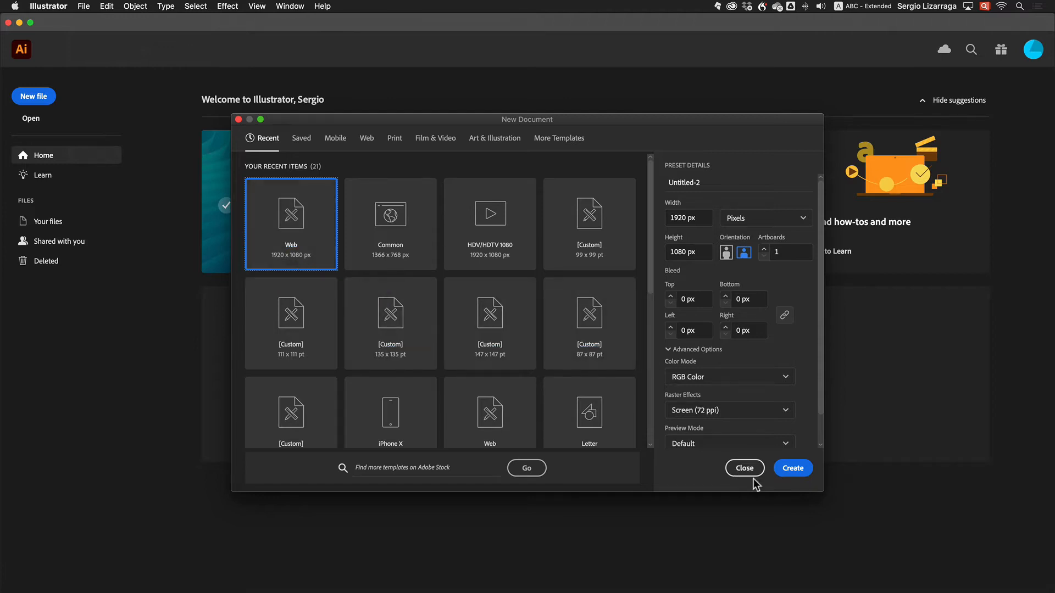
left_click(792, 468)
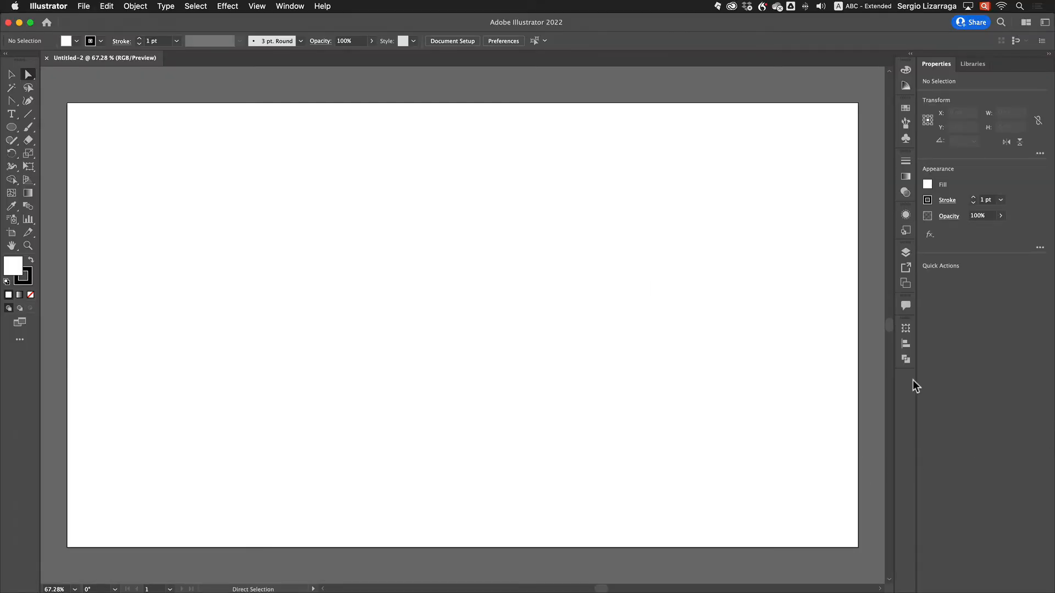
- Place snazzy-image-6.png from the desktop into the new document as a linked image, with the Illustrator window back at full size
left_click(30, 22)
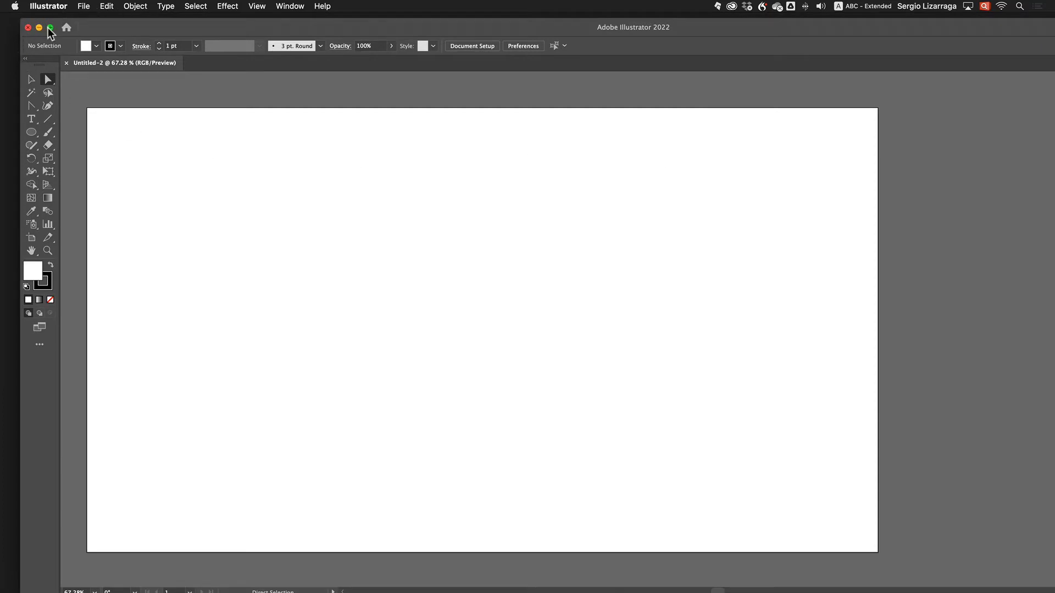
left_click(49, 28)
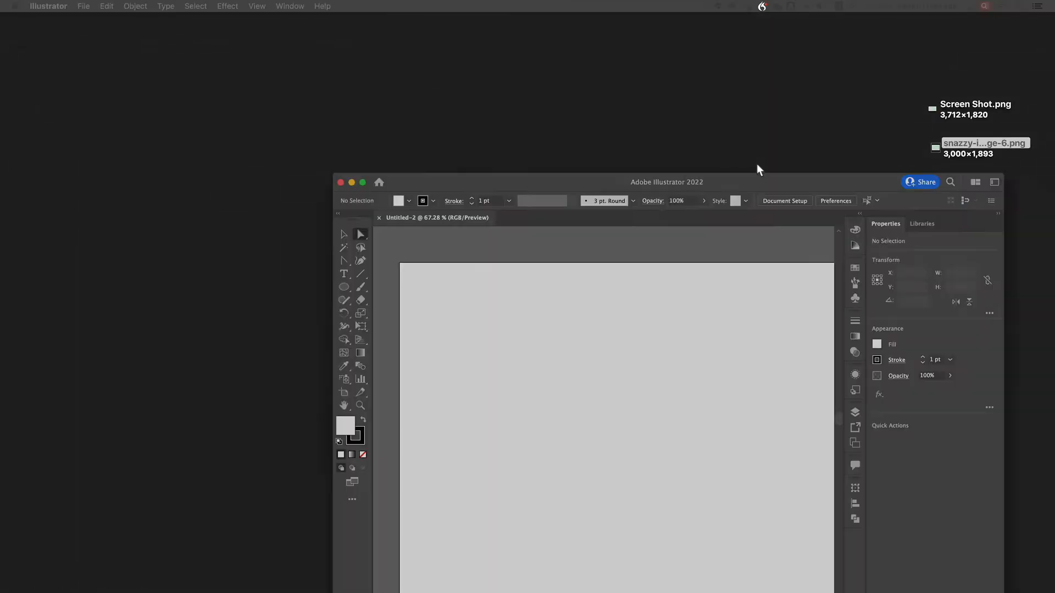
left_click_drag(756, 168, 499, 22)
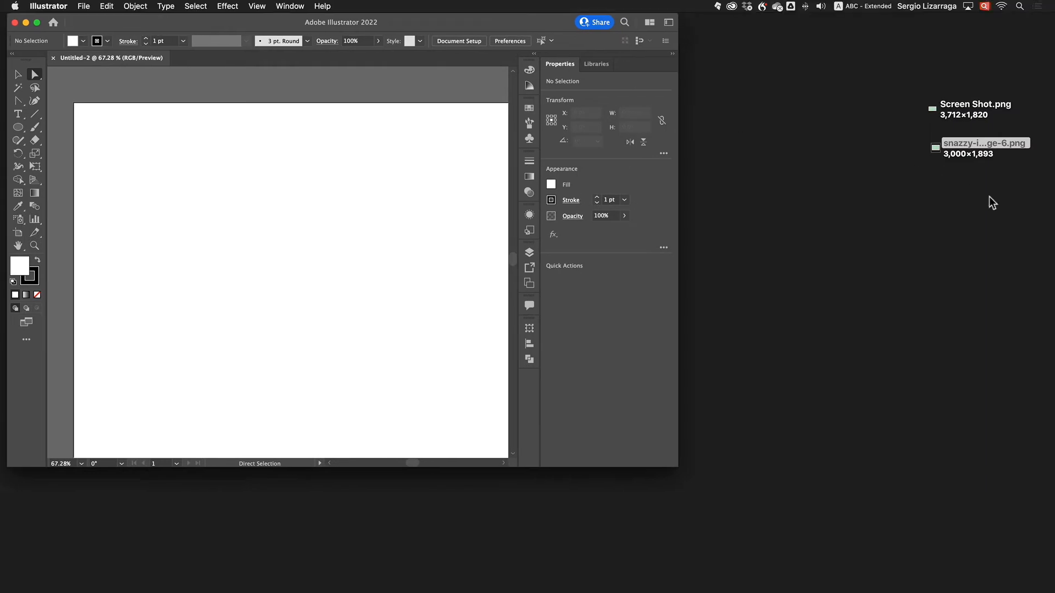
left_click(936, 155)
left_click(937, 152)
key("b")
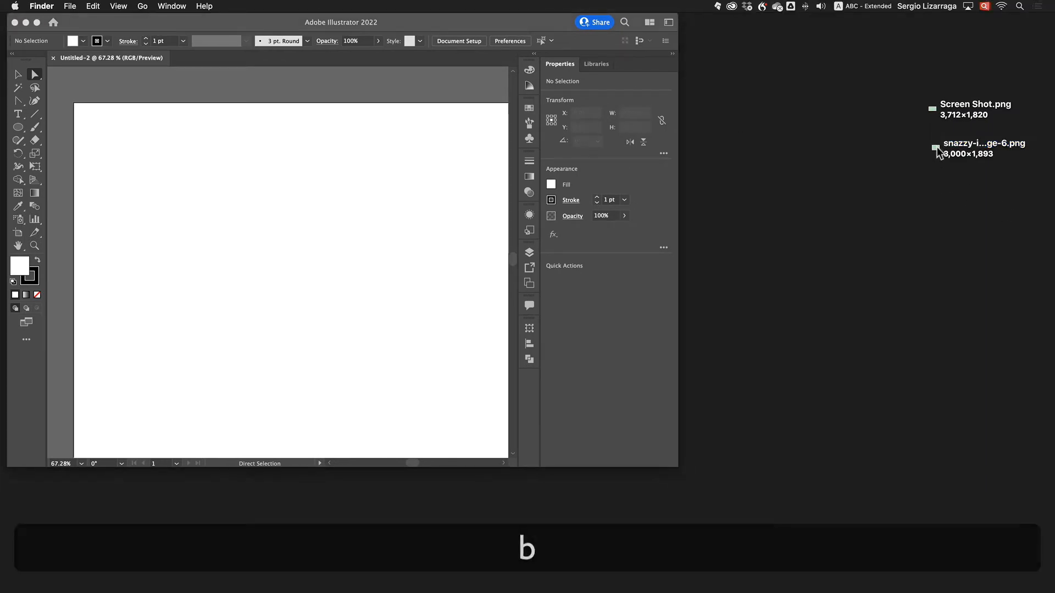
left_click(938, 147)
key("space")
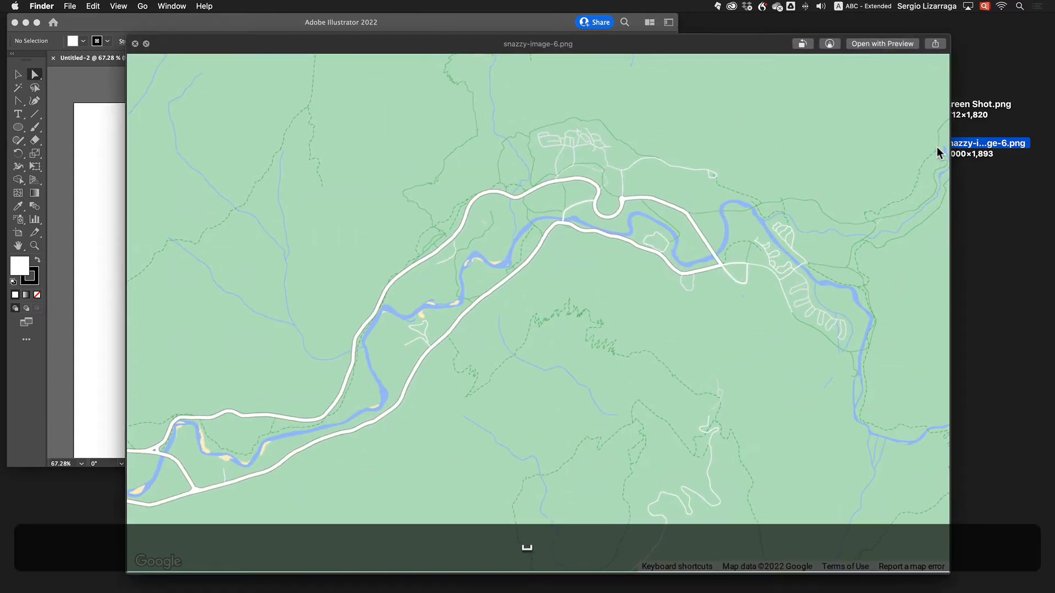
key("space")
left_click_drag(932, 148, 281, 186)
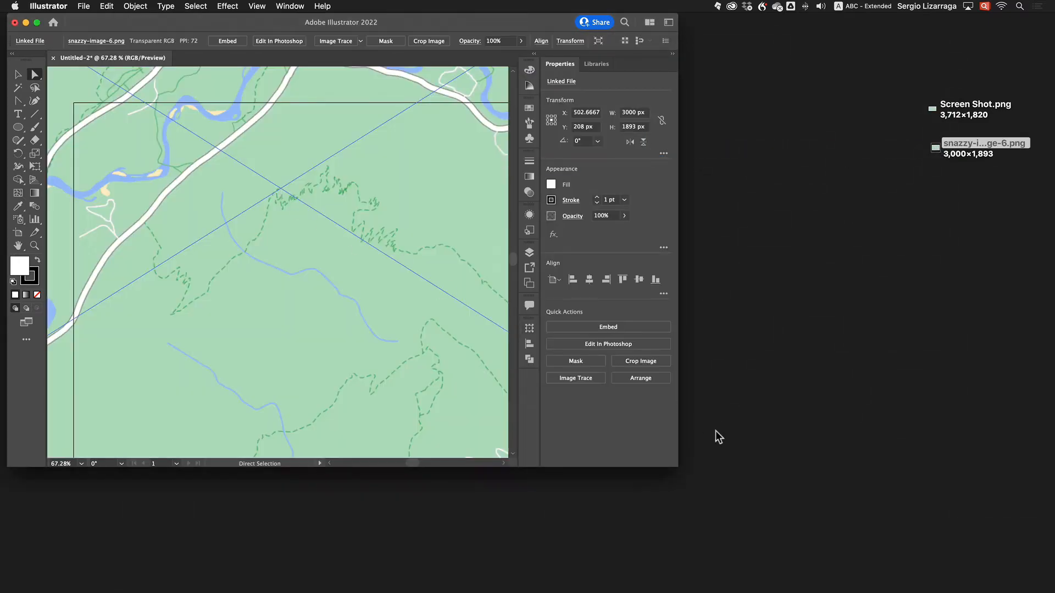
left_click_drag(678, 467, 861, 531)
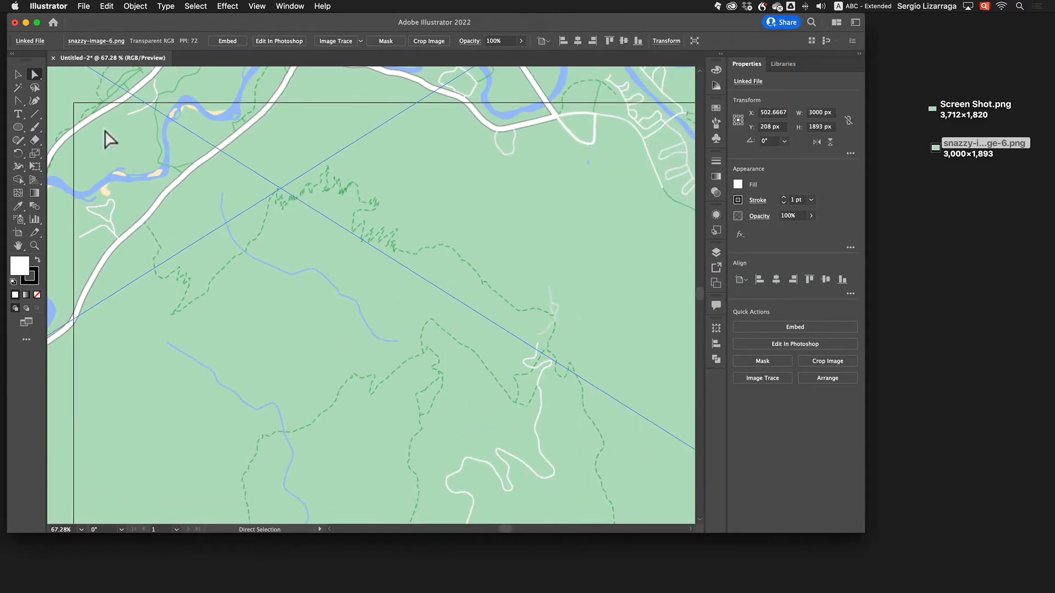
left_click(37, 23)
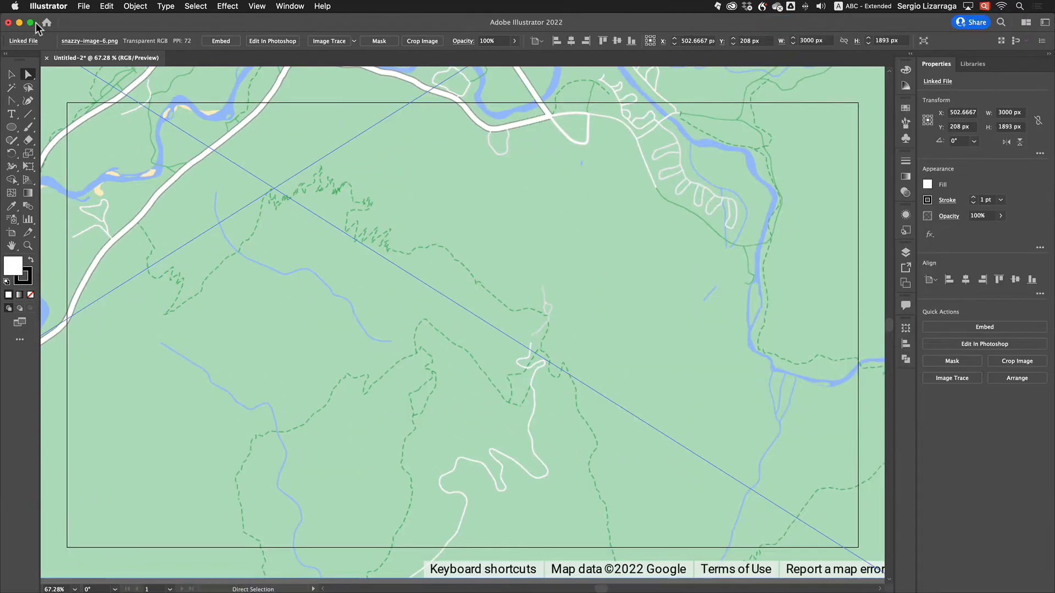
- Scale the map image down proportionally to about 2085 x 1315 px and move it over the artboard
key("z")
left_click(534, 285)
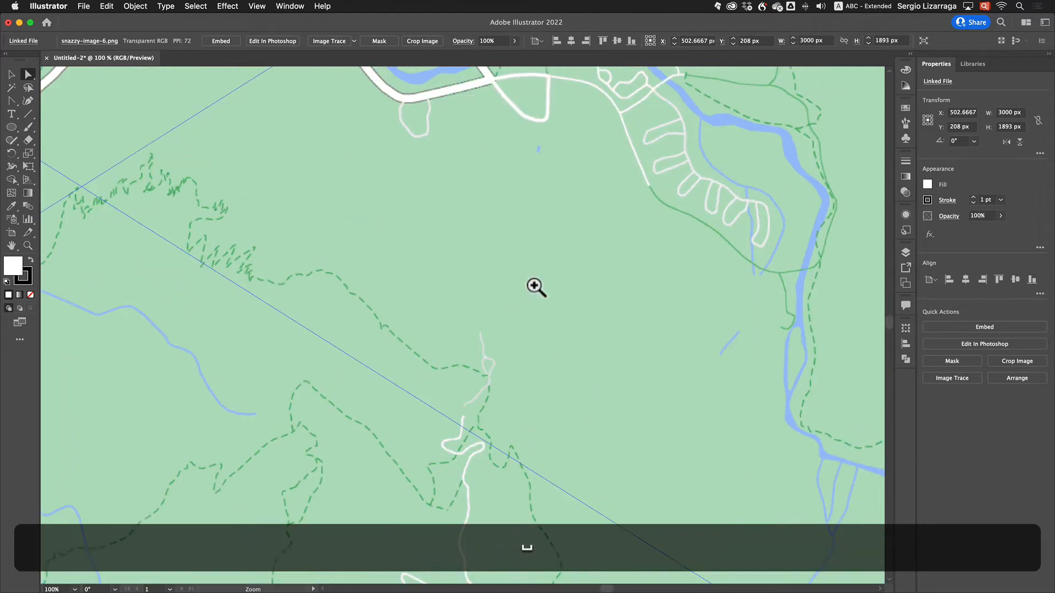
left_click(534, 285)
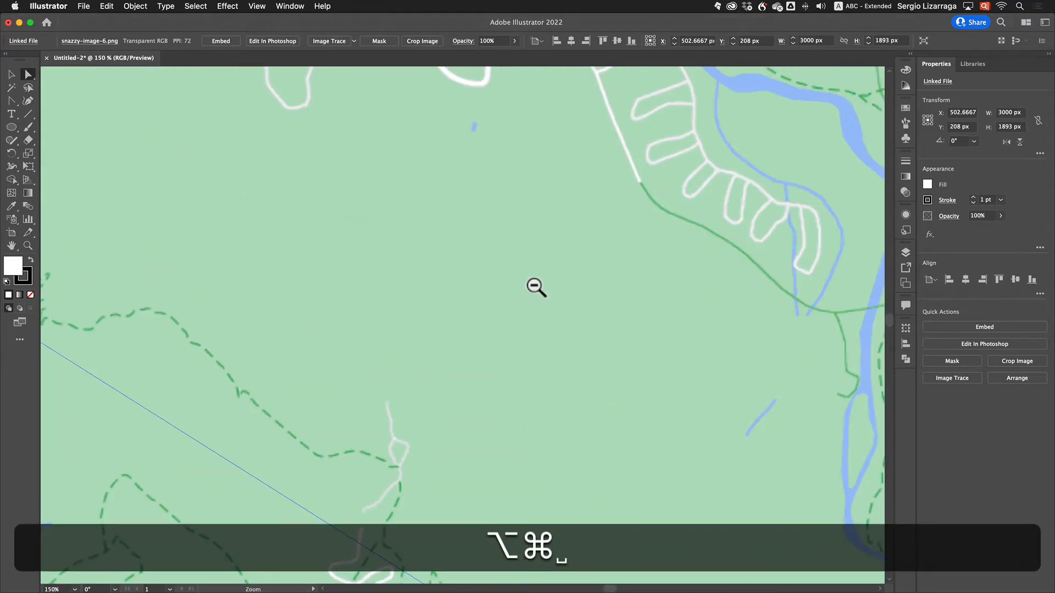
left_click(534, 285, "alt+super")
left_click(535, 285, "alt+super")
left_click(536, 286, "alt+super")
left_click(536, 286, "alt+super")
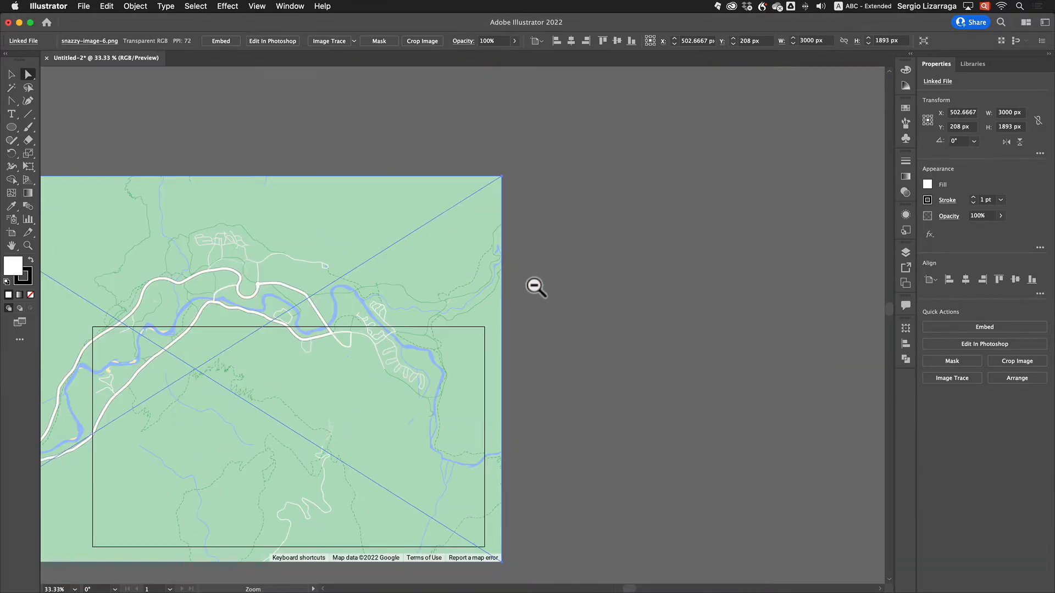
left_click_drag(384, 286, 511, 207)
left_click_drag(377, 245, 461, 294)
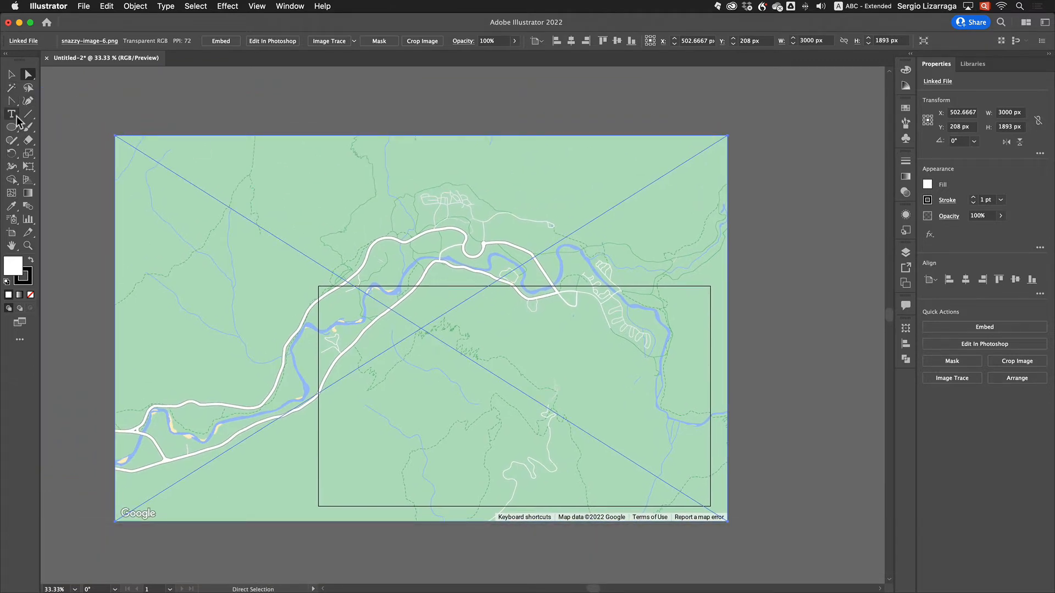
left_click(11, 74)
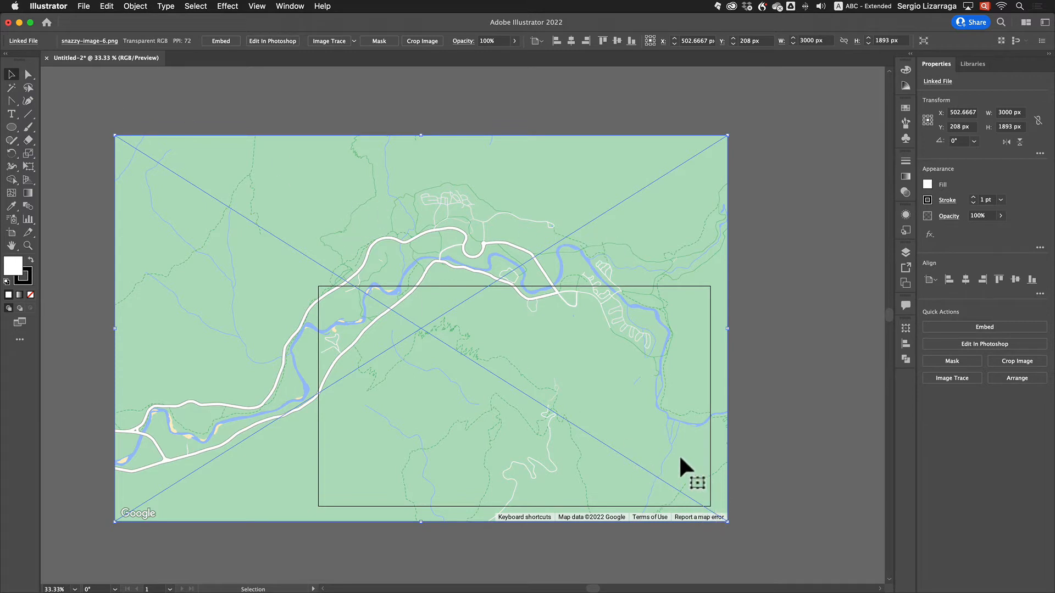
left_click_drag(681, 459, 664, 463)
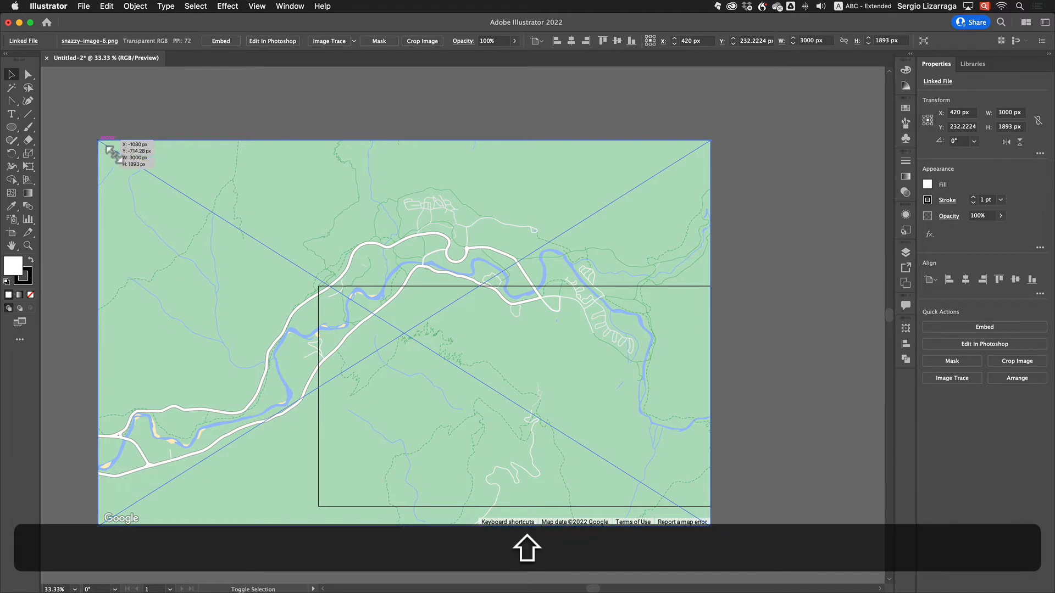
left_click_drag(103, 148, 239, 259)
left_click_drag(461, 340, 483, 338)
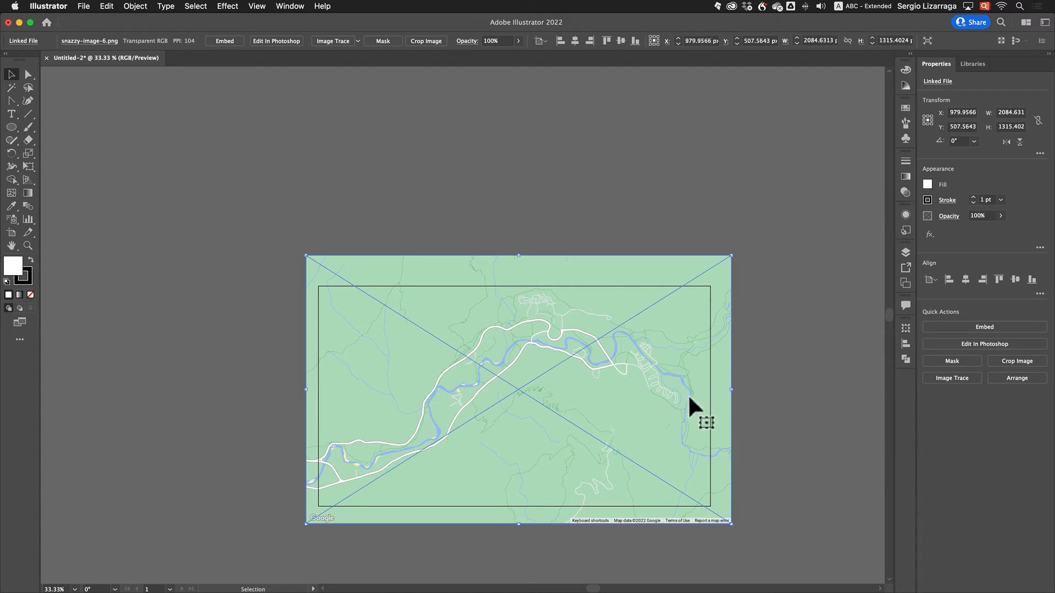
- Reduce the map image to about 2062 x 1301 px and position it with its top edge on the artboard's, covering the whole artboard
left_click_drag(509, 364, 516, 363)
key("shift")
left_click_drag(311, 254, 317, 256)
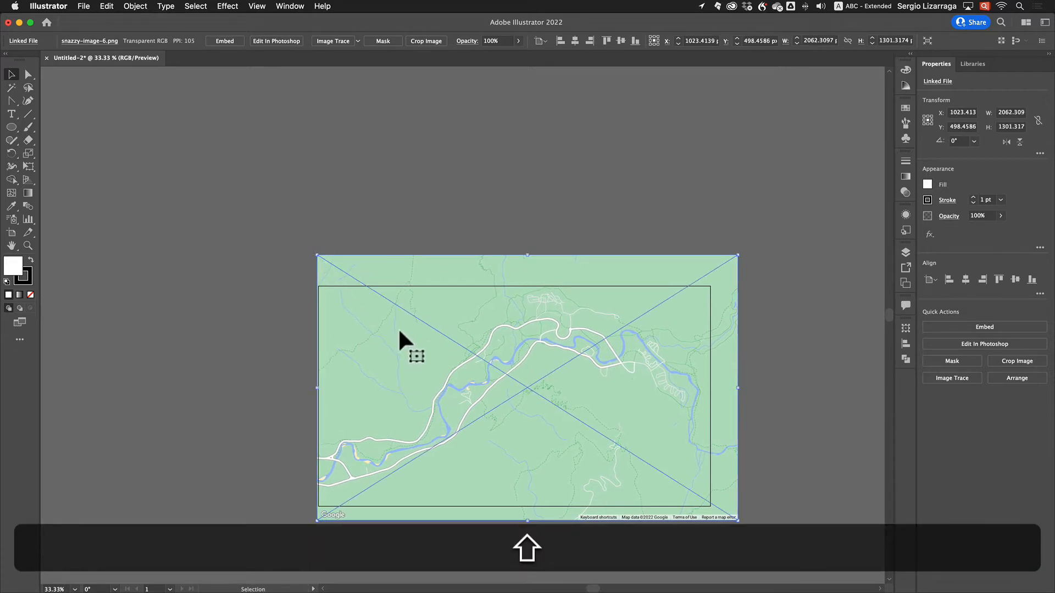
left_click_drag(413, 328, 414, 333)
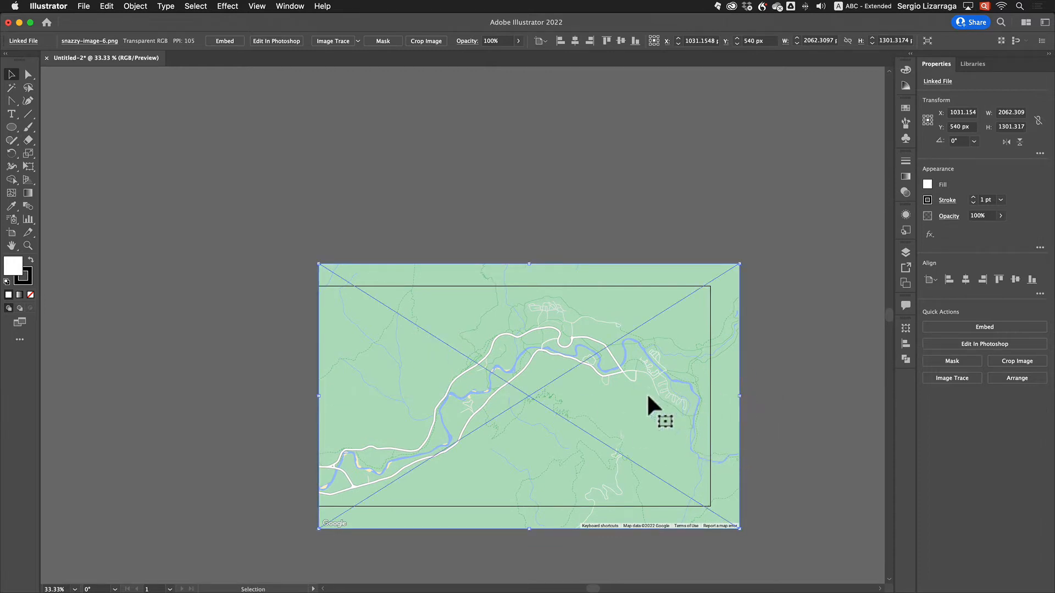
left_click_drag(648, 396, 592, 387)
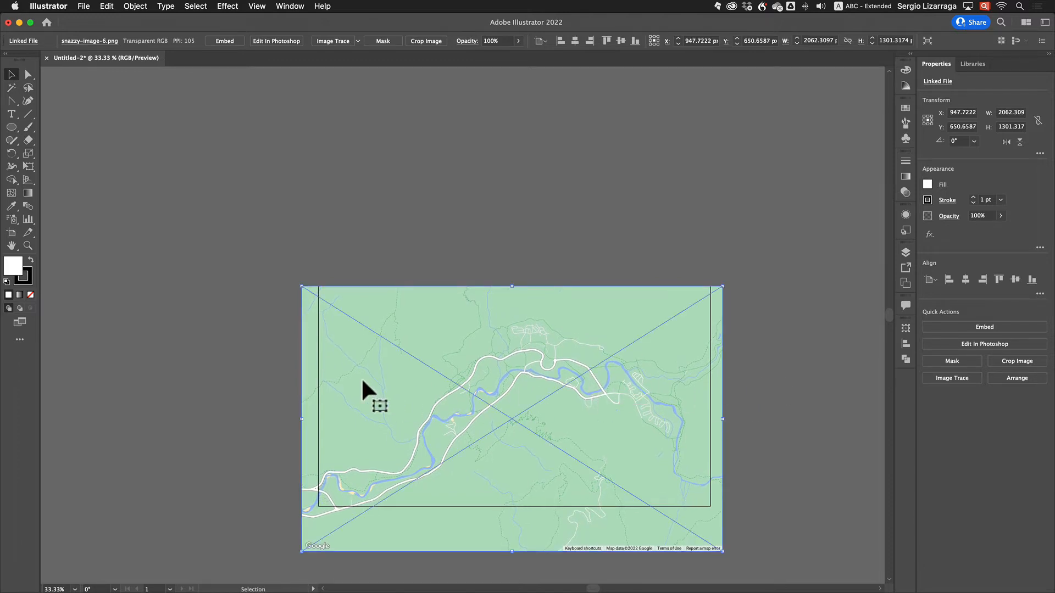
left_click_drag(550, 394, 556, 396)
left_click(786, 391)
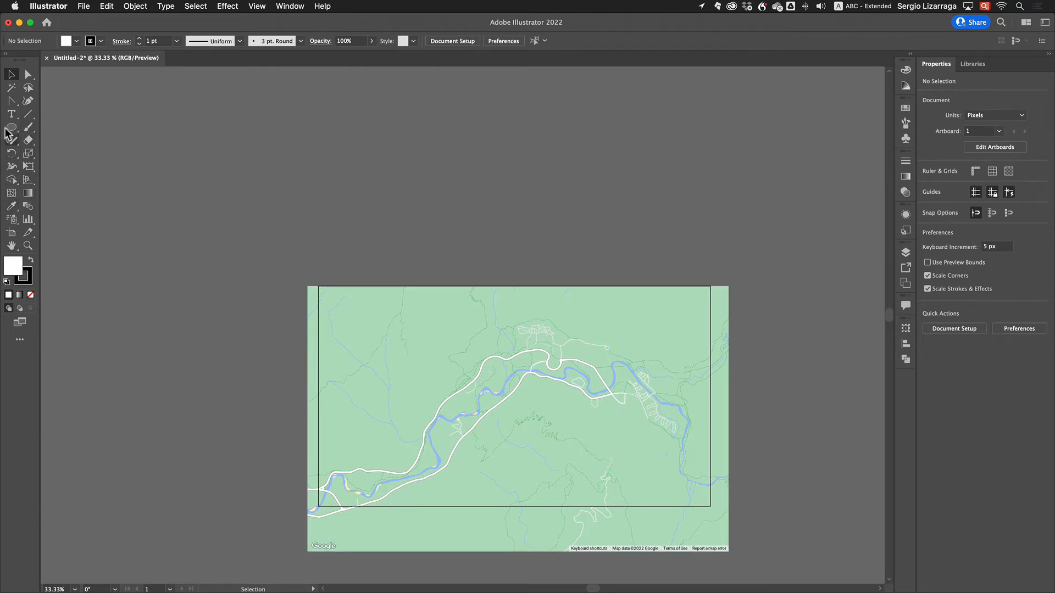
- Draw a 1920 x 1080 px rectangle that exactly covers the artboard
left_click_drag(13, 129, 48, 128)
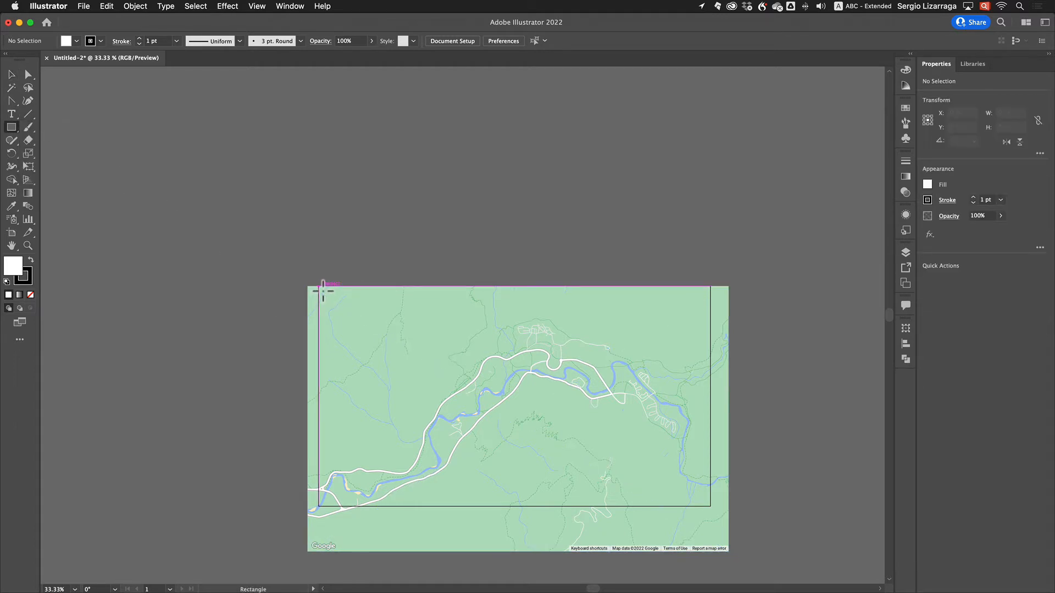
left_click_drag(323, 291, 716, 511)
left_click(11, 74)
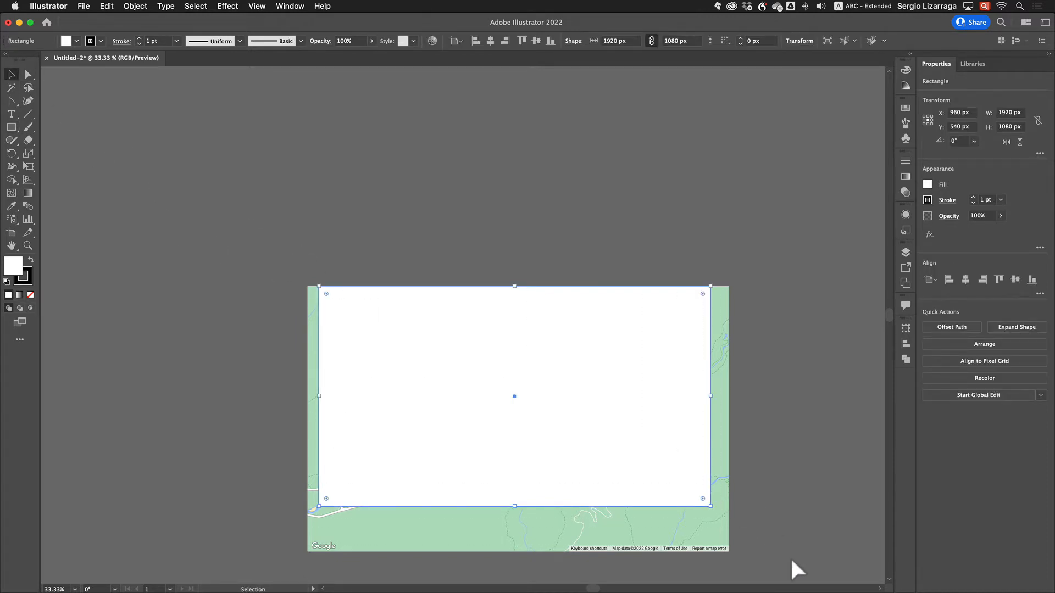
- Make a clipping mask from the rectangle and the map image to crop the map to the artboard
key("super+a")
mouse_move(0, 0)
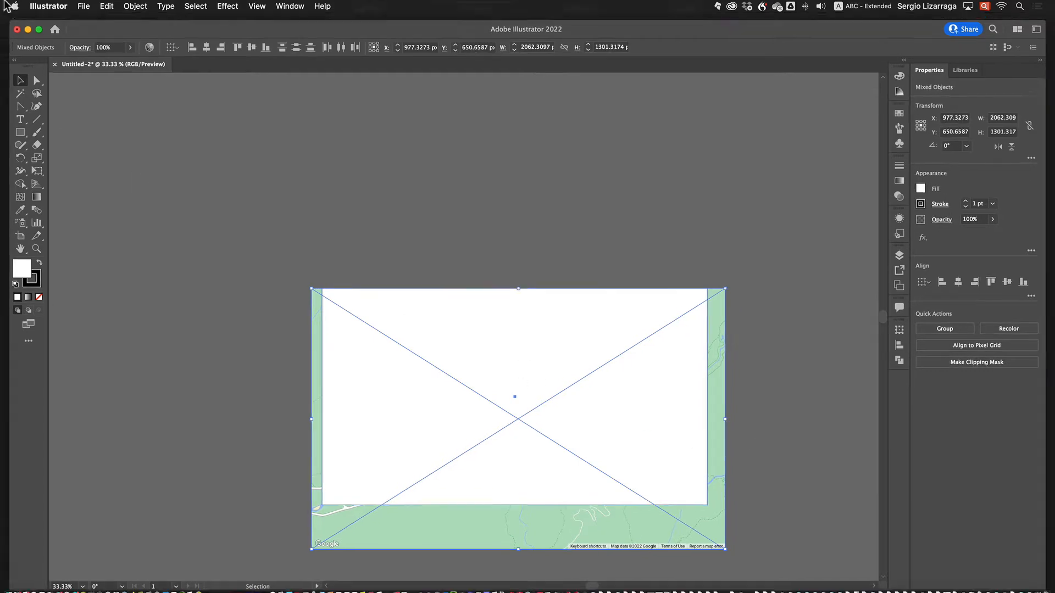
left_click(119, 6)
left_click(131, 6)
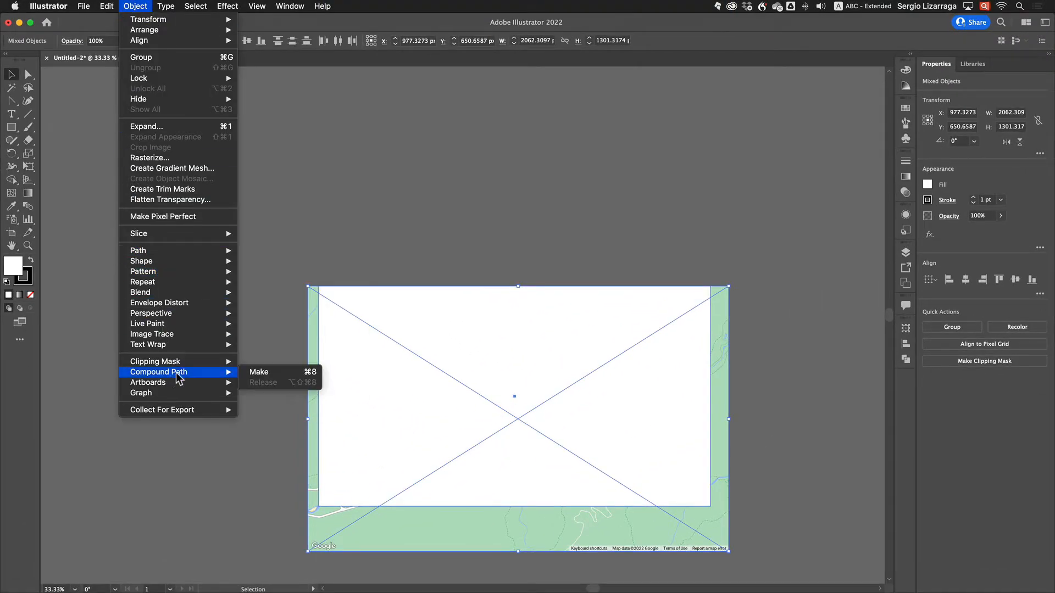
mouse_move(205, 366)
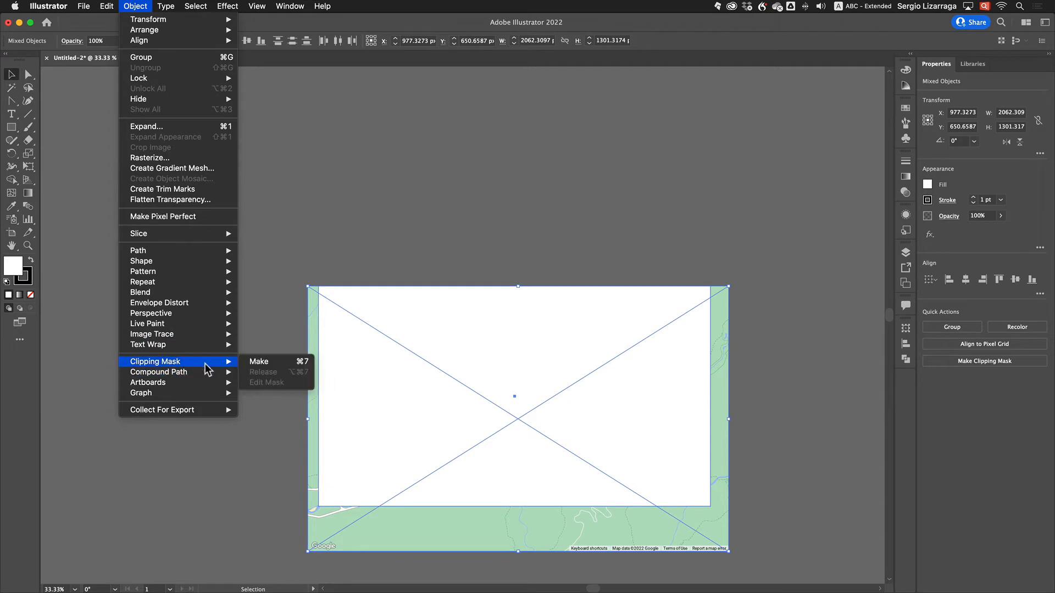
left_click(279, 363)
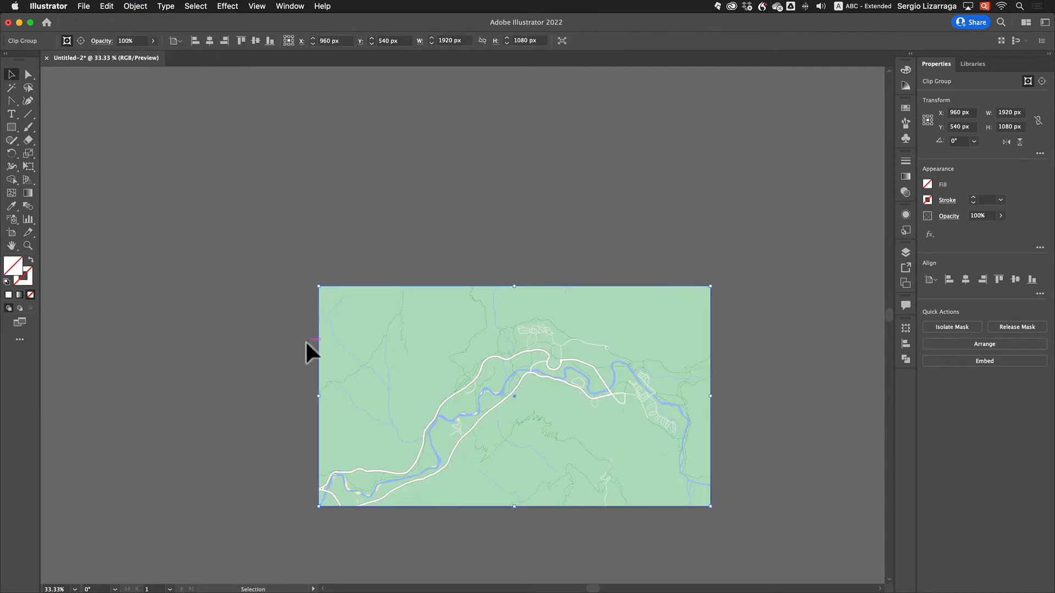
- Add a new layer above the map's layer and lock Layer 1
key("F7")
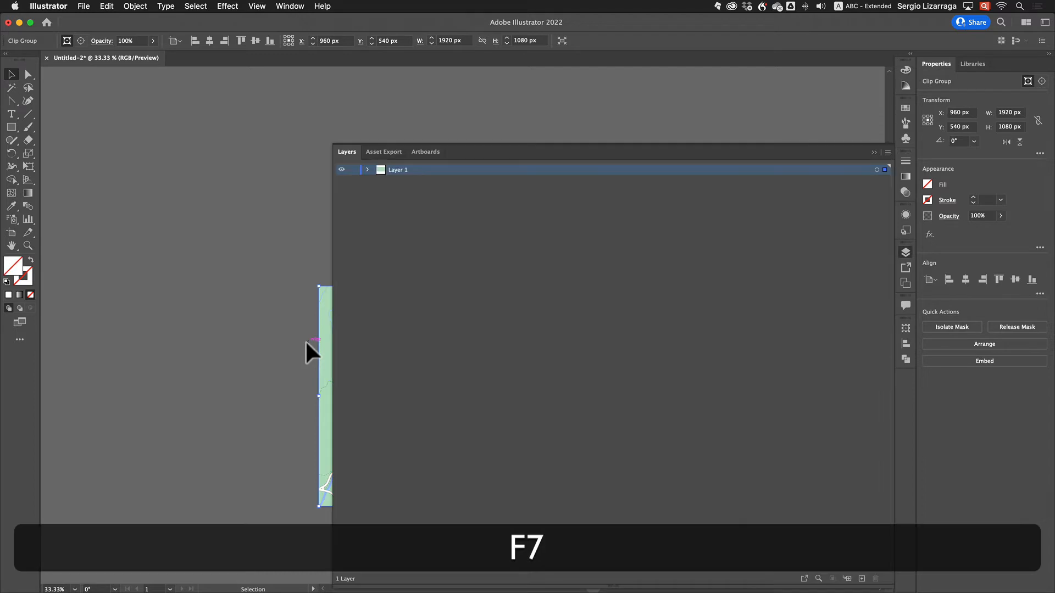
left_click(861, 579)
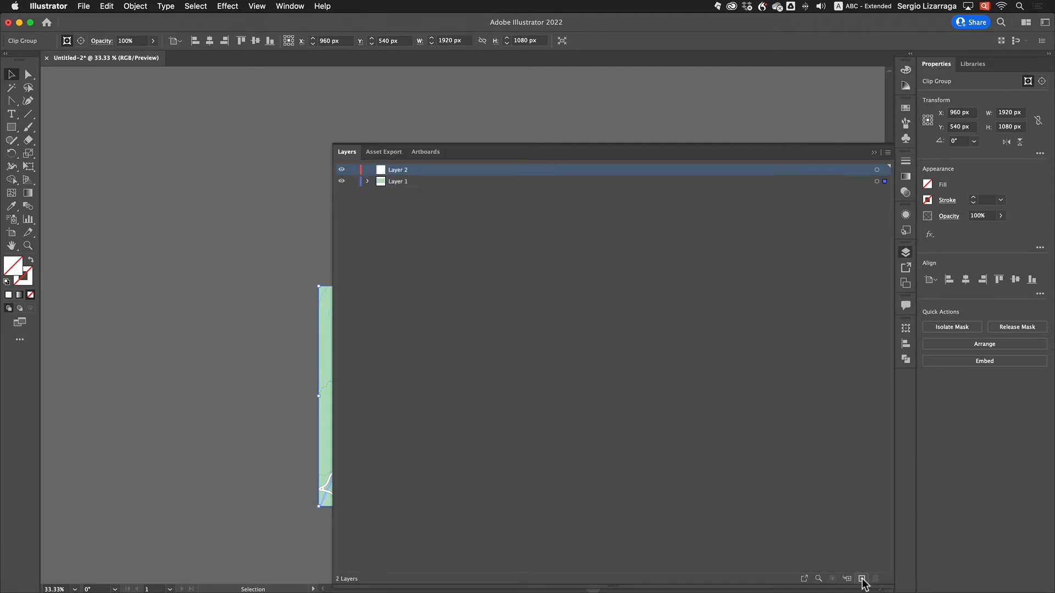
left_click(424, 181)
left_click(353, 182)
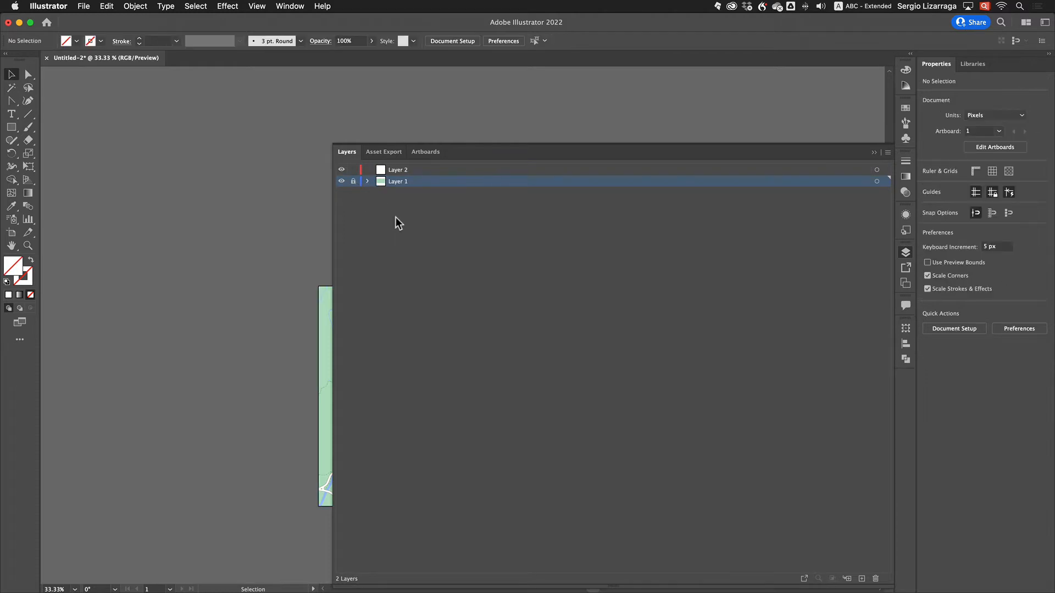
- Switch to Excel and review the list of trail names in column A of Yosemite trails.xlsx
left_click(874, 153)
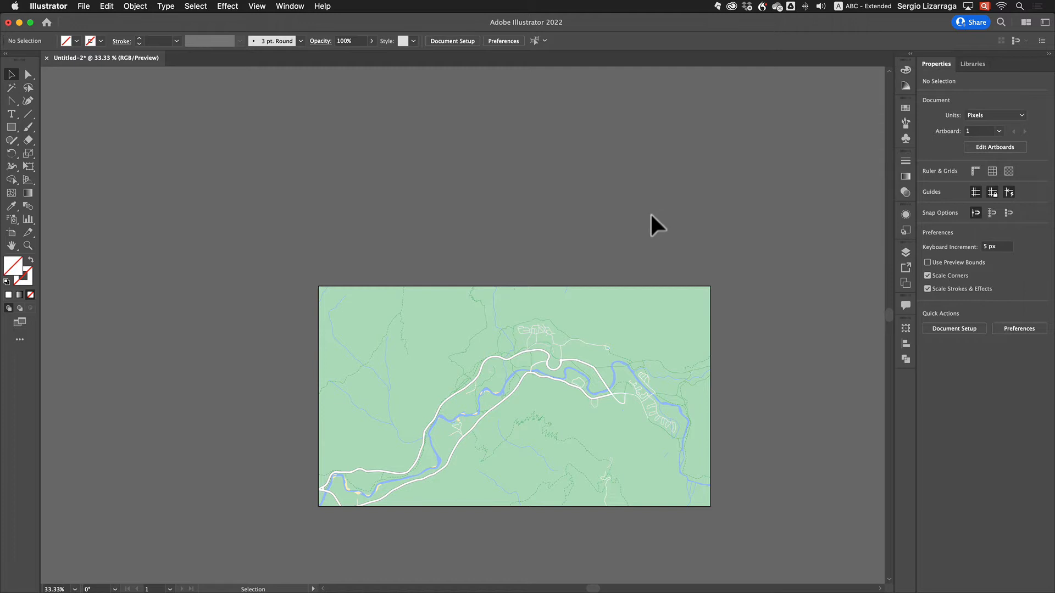
key("super+Tab")
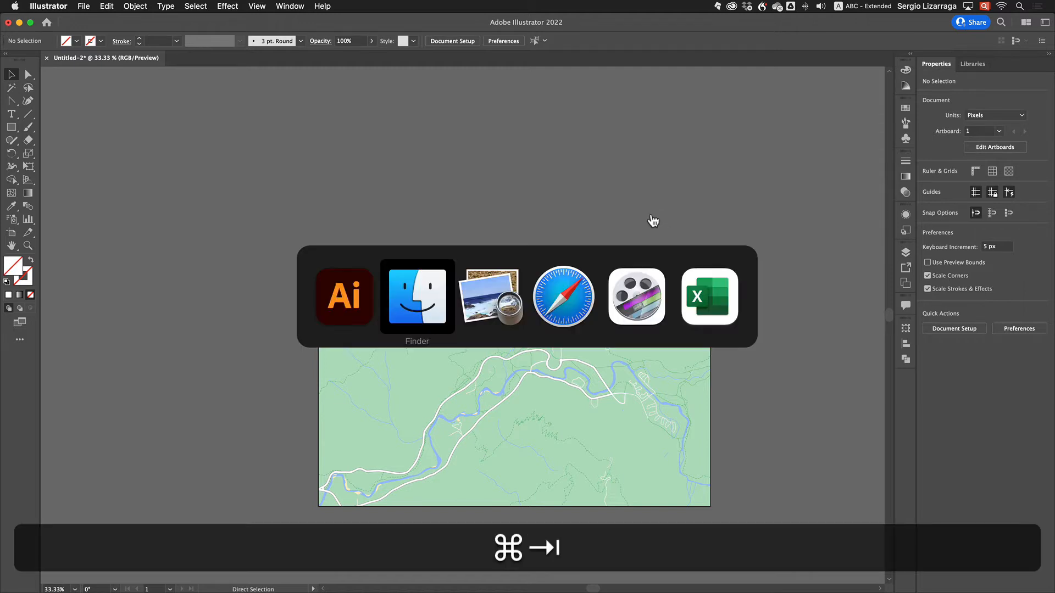
key("super+Tab")
key("super+Tab")
key("super+Tab")
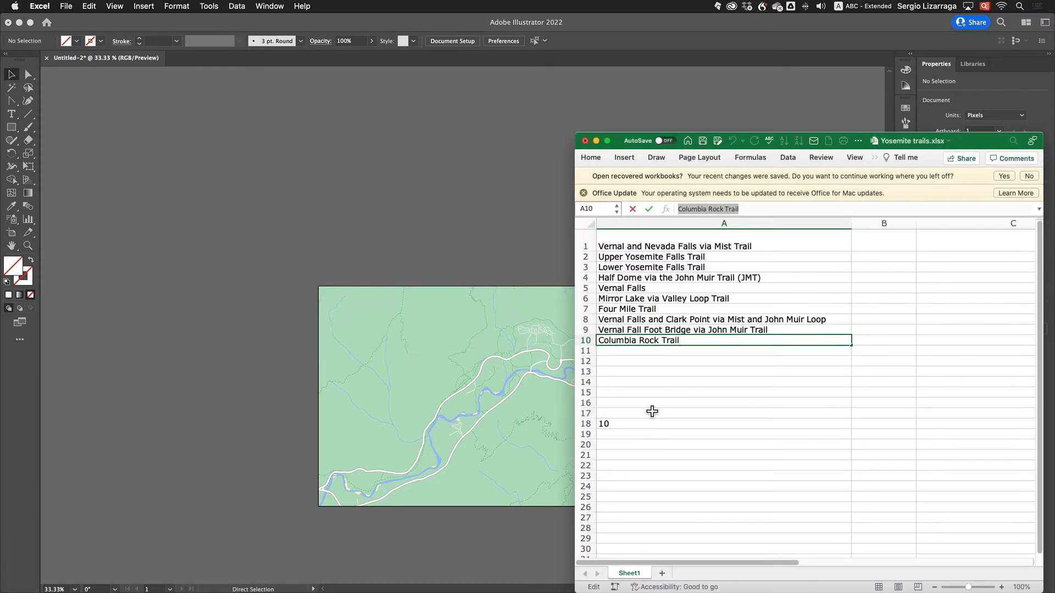
left_click(633, 246)
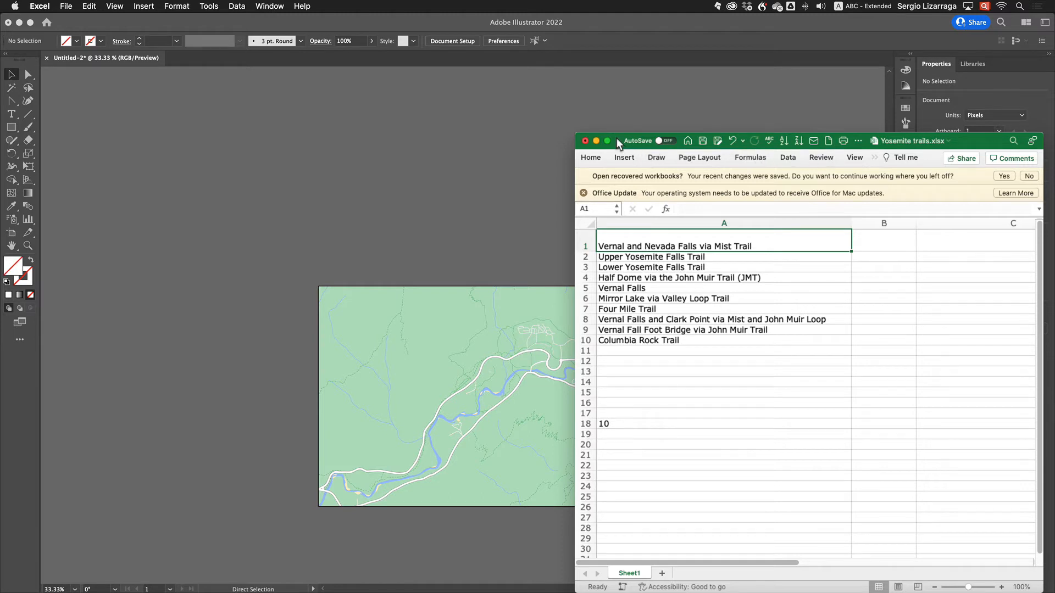
left_click_drag(616, 139, 1054, 291)
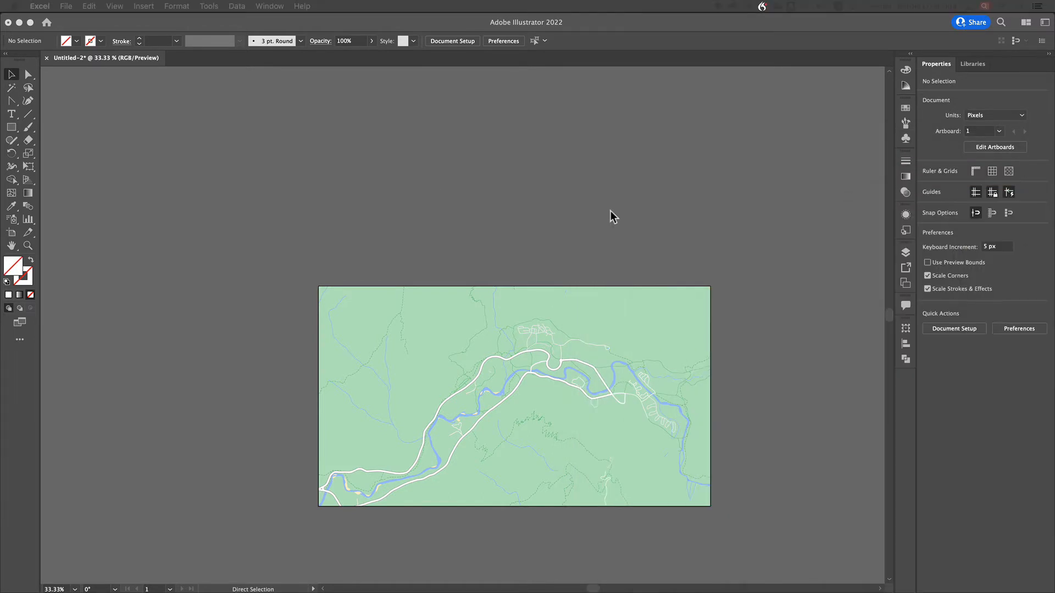
- In Illustrator, make Layer 2 active and place a point text object in the upper-left part of the map
left_click(11, 116)
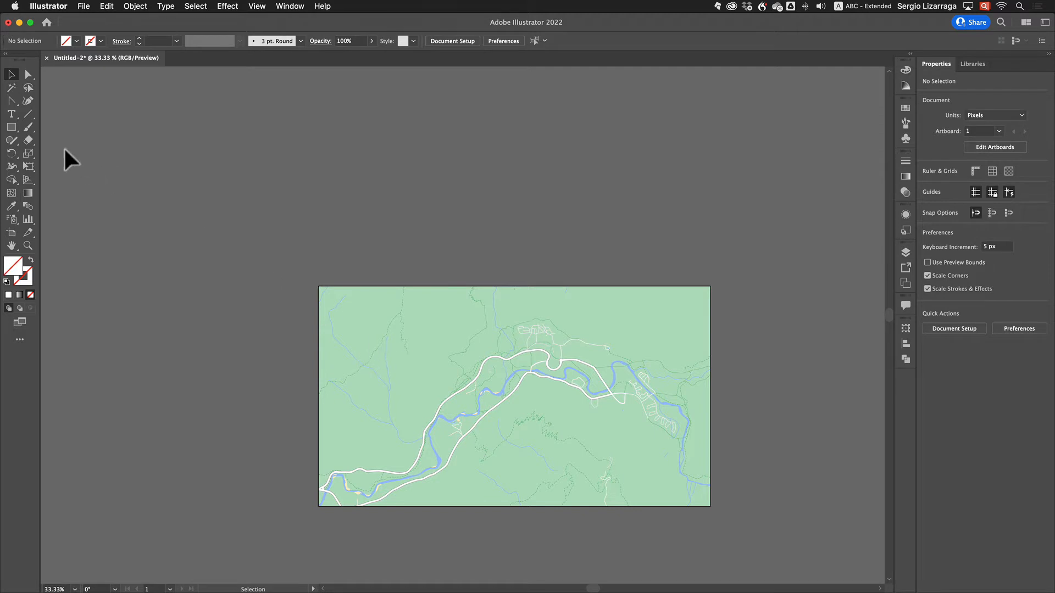
left_click(11, 114)
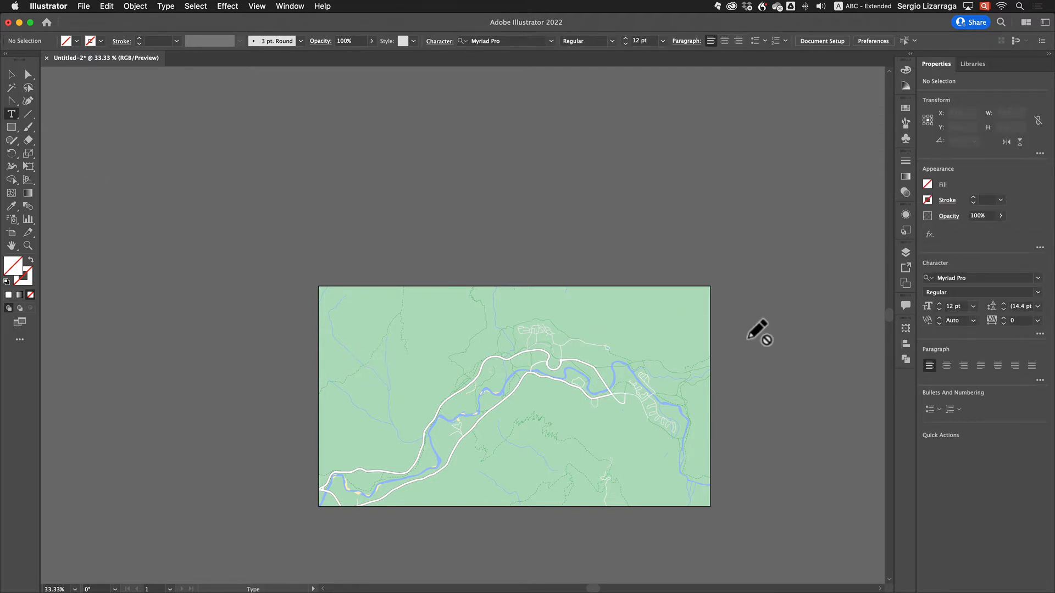
key("F7")
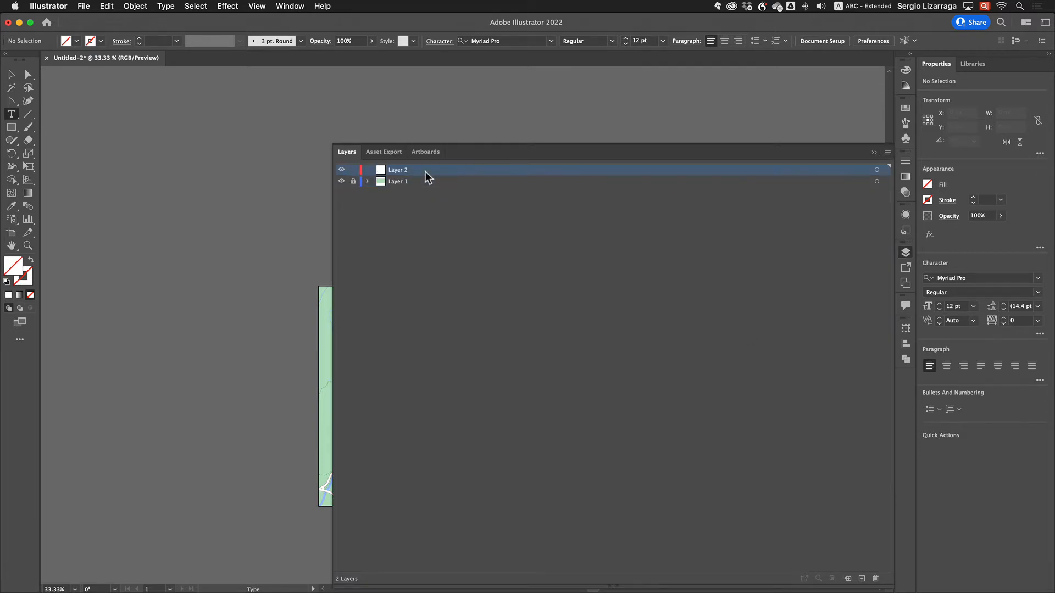
left_click(874, 152)
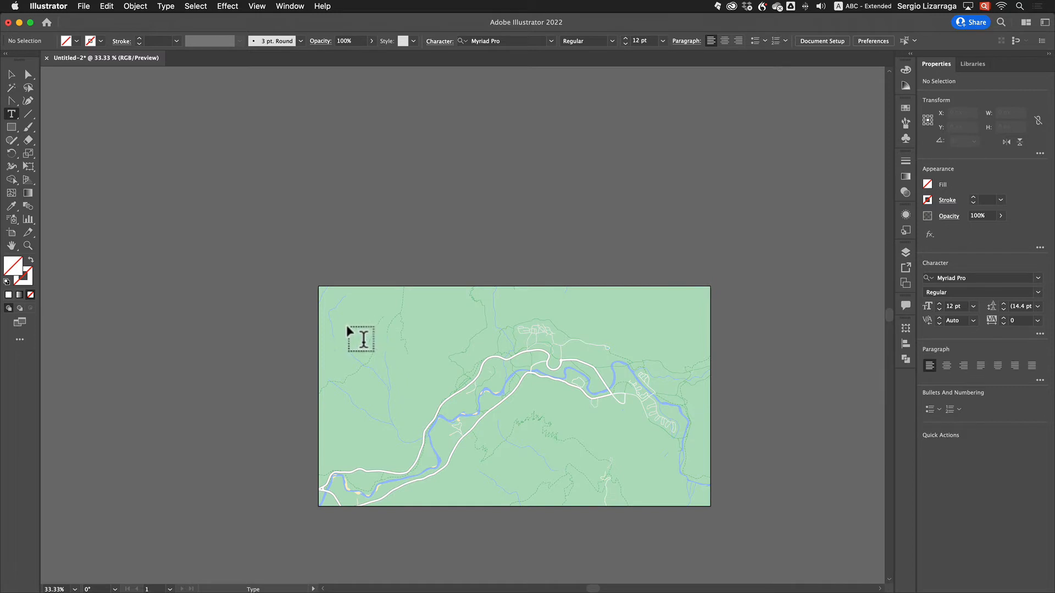
left_click(349, 339)
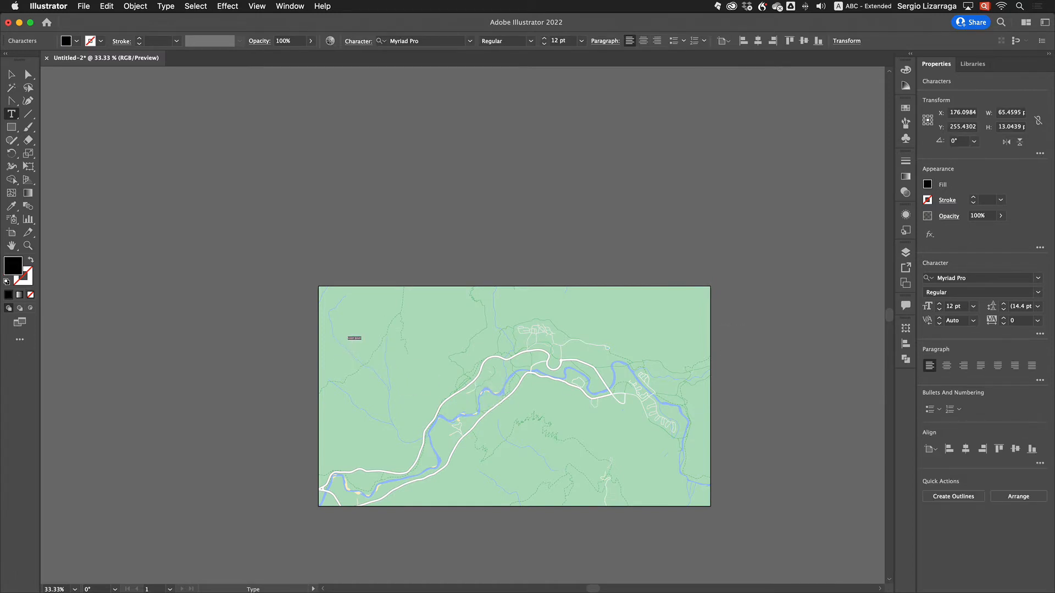
- Copy "Vernal and Nevada Falls via Mist Trail" from cell A1 in Excel and paste it over the placeholder text in Illustrator
left_click_drag(1054, 231, 591, 153)
double_click(556, 258)
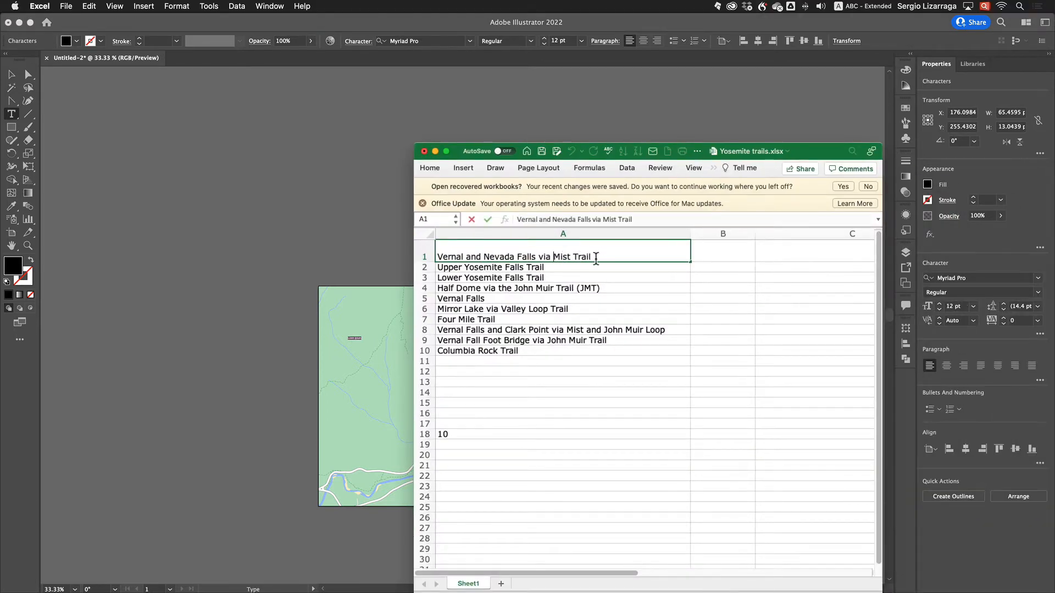
left_click_drag(593, 256, 443, 257)
left_click(448, 256)
triple_click(575, 220)
key("super+c")
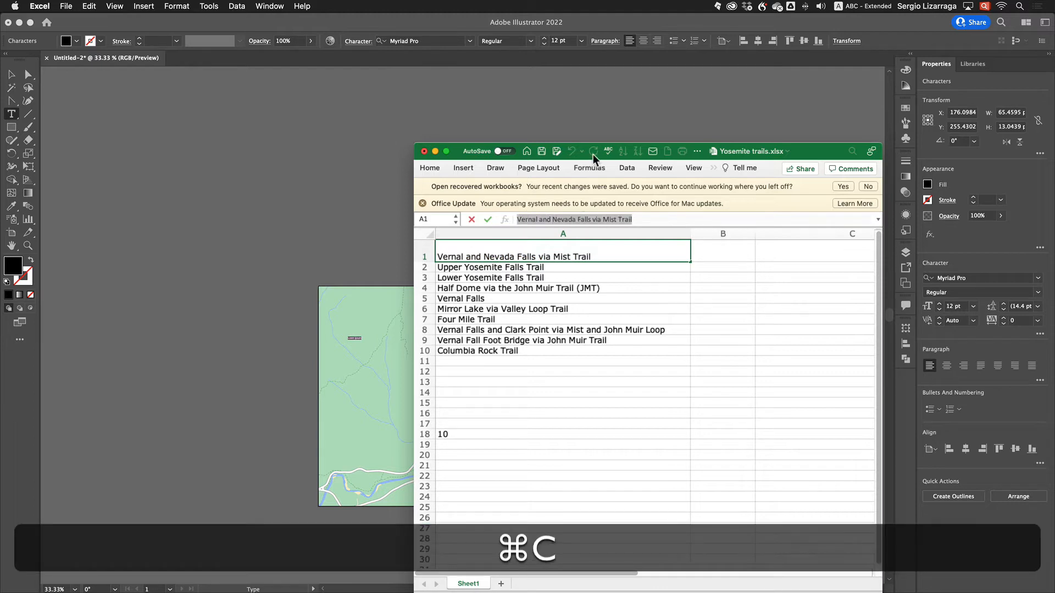
double_click(816, 147)
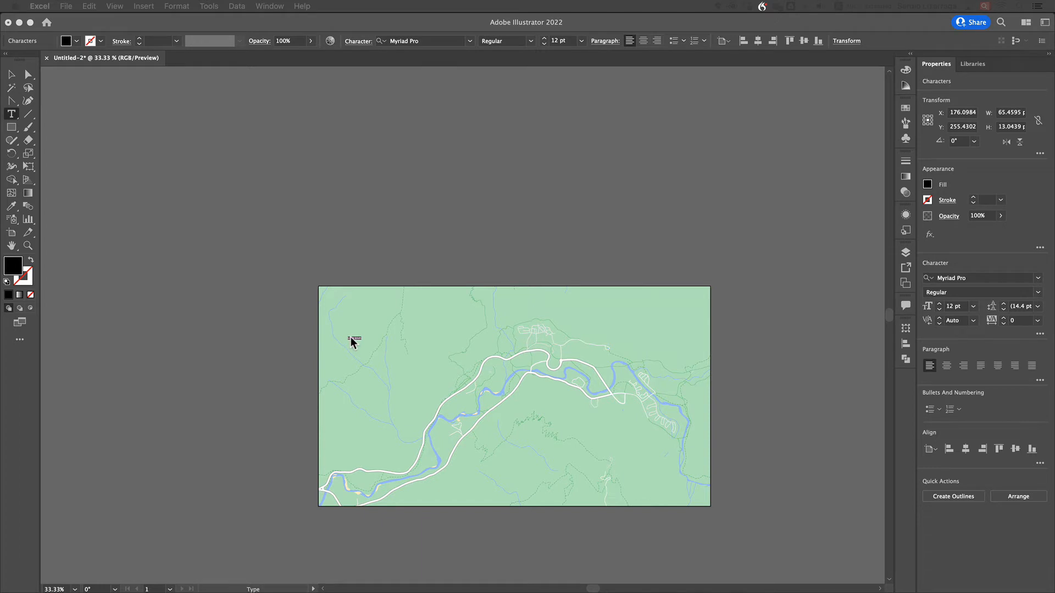
key("super+Tab")
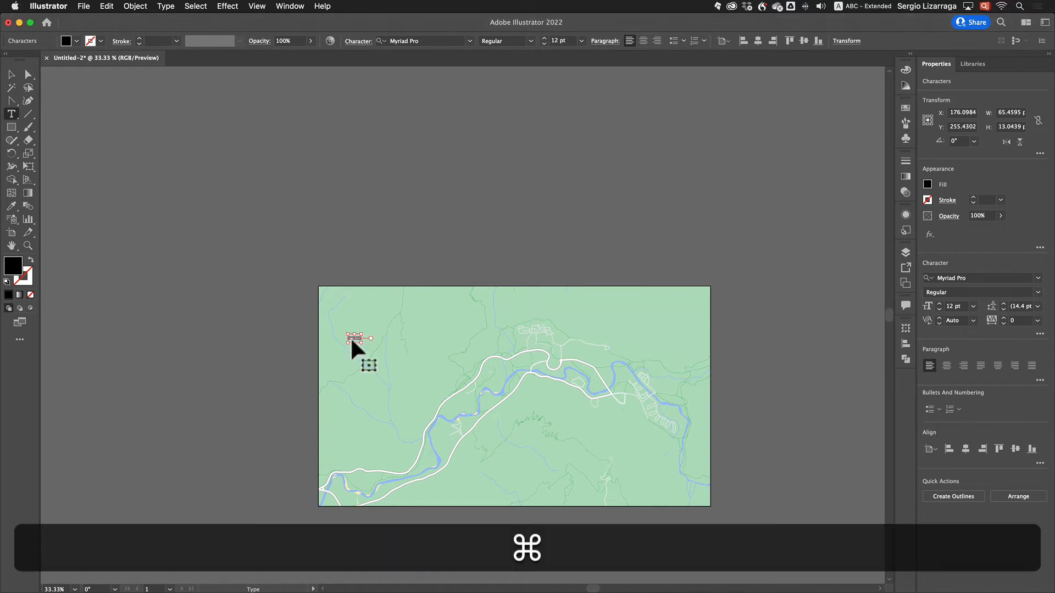
key("super+v")
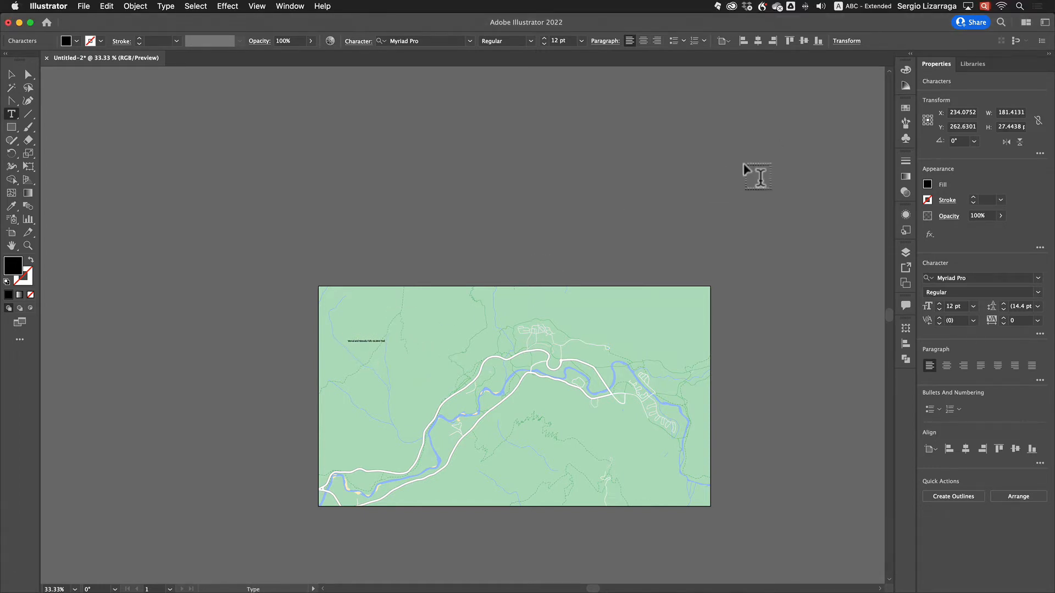
- Set the font size of the whole trail label to 36 pt
triple_click(374, 341)
scroll(373, 345, "down", 1)
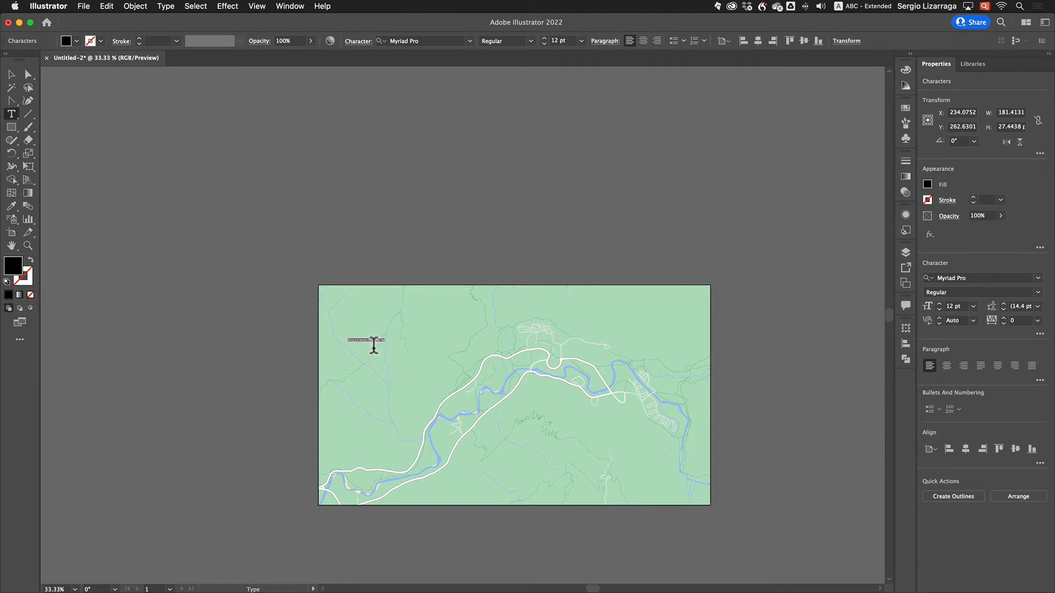
left_click(580, 40)
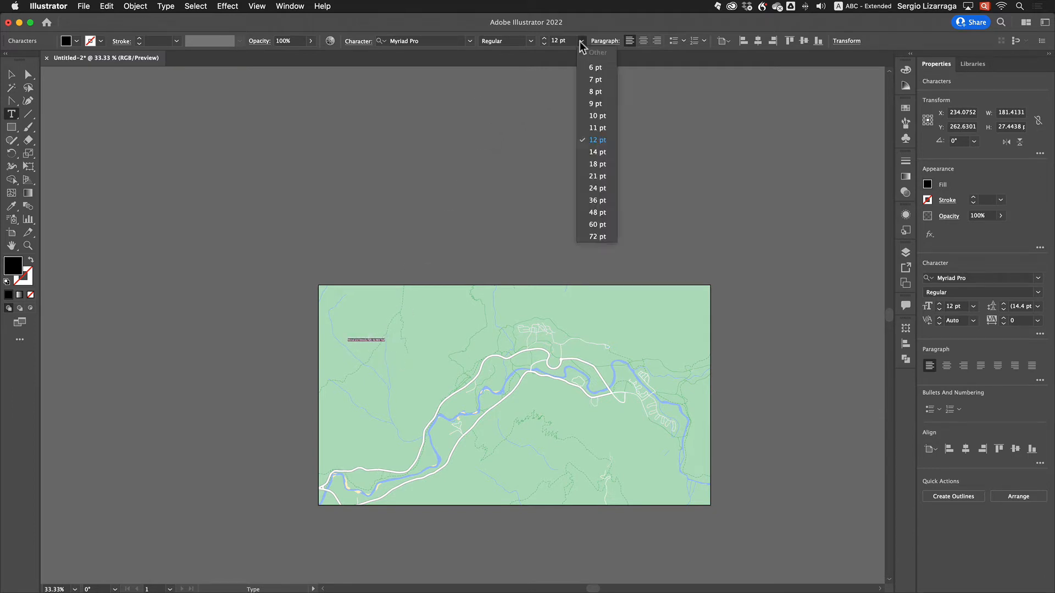
left_click(598, 201)
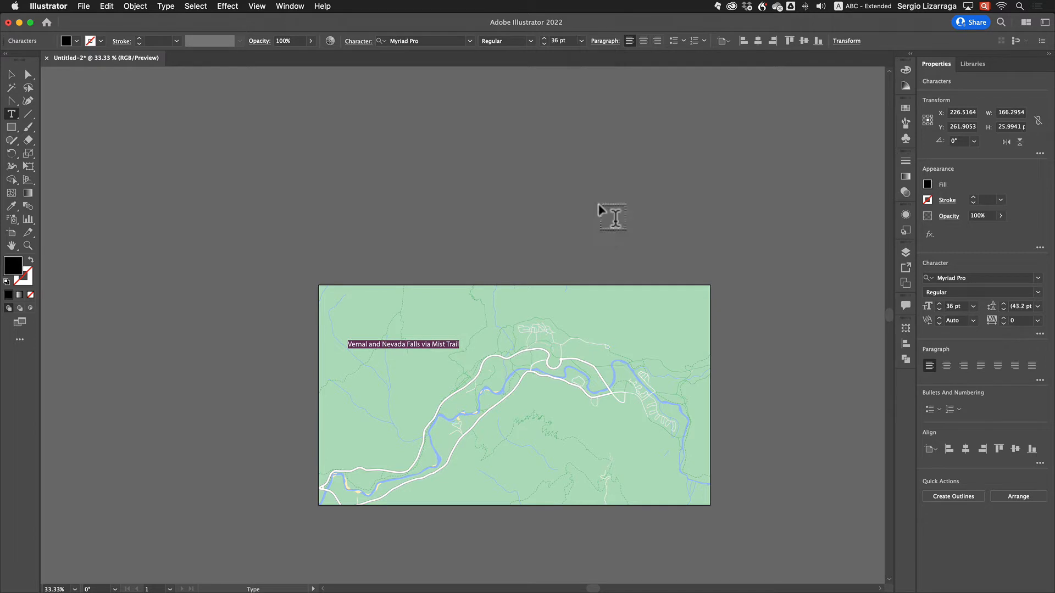
- Move the trail label slightly up and left, to about X 403, Y 246 px
key("super+0")
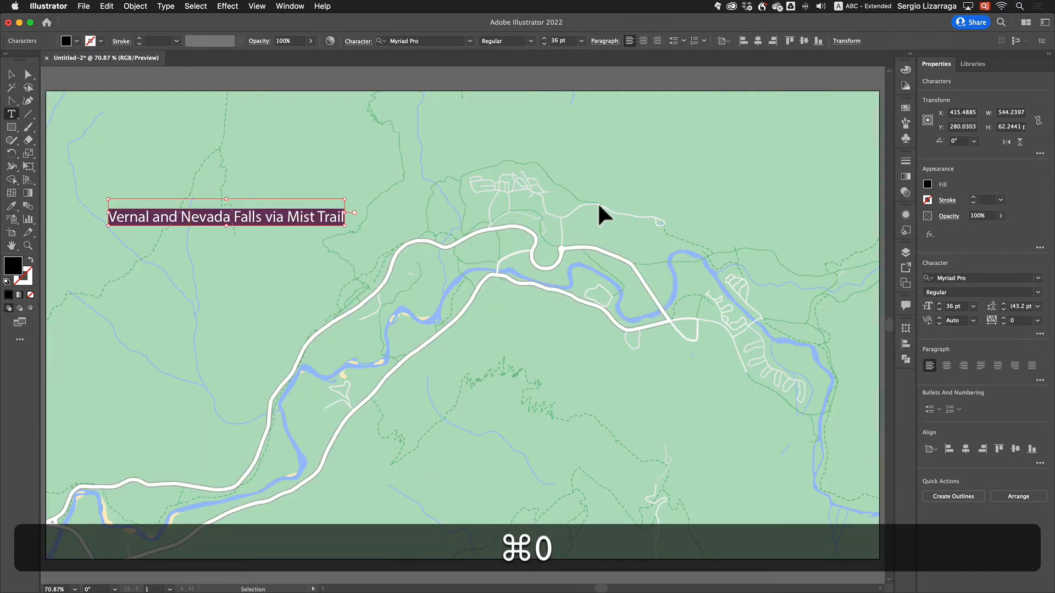
left_click(10, 77)
left_click(178, 243)
mouse_move(177, 215)
left_mouse_down()
mouse_move(182, 204)
mouse_move(172, 199)
left_mouse_up()
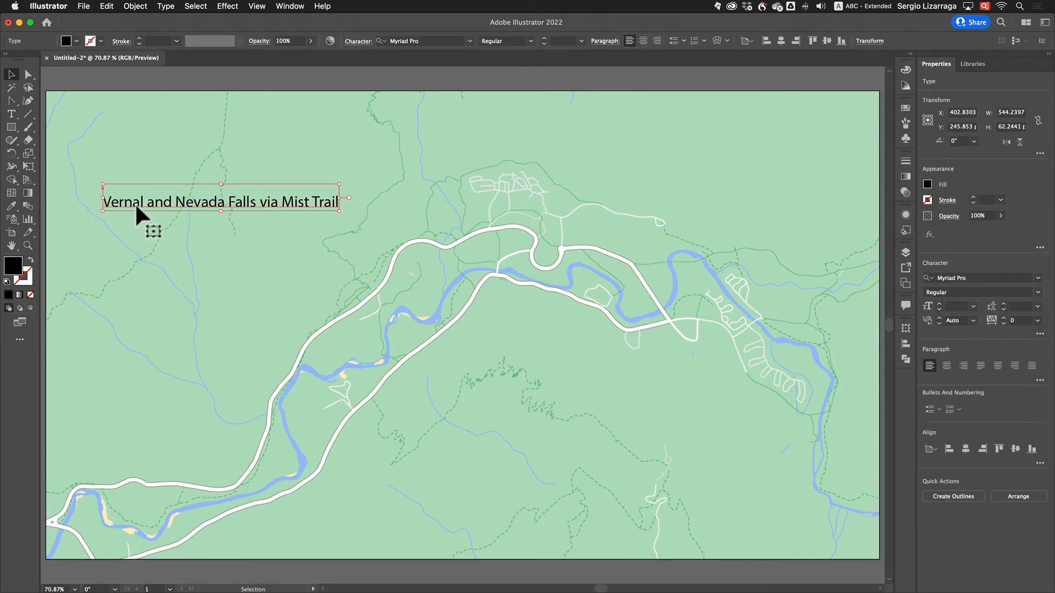
- Duplicate the label about 58 px straight below itself and repeat the copy to make a column of ten equally spaced labels
left_click_drag(136, 205, 137, 232)
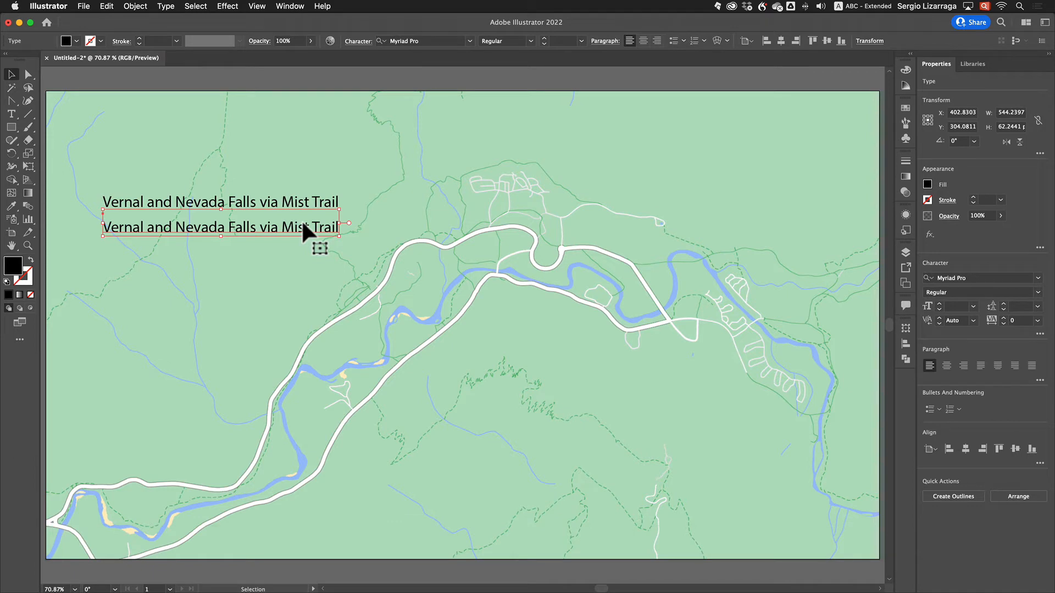
key("super")
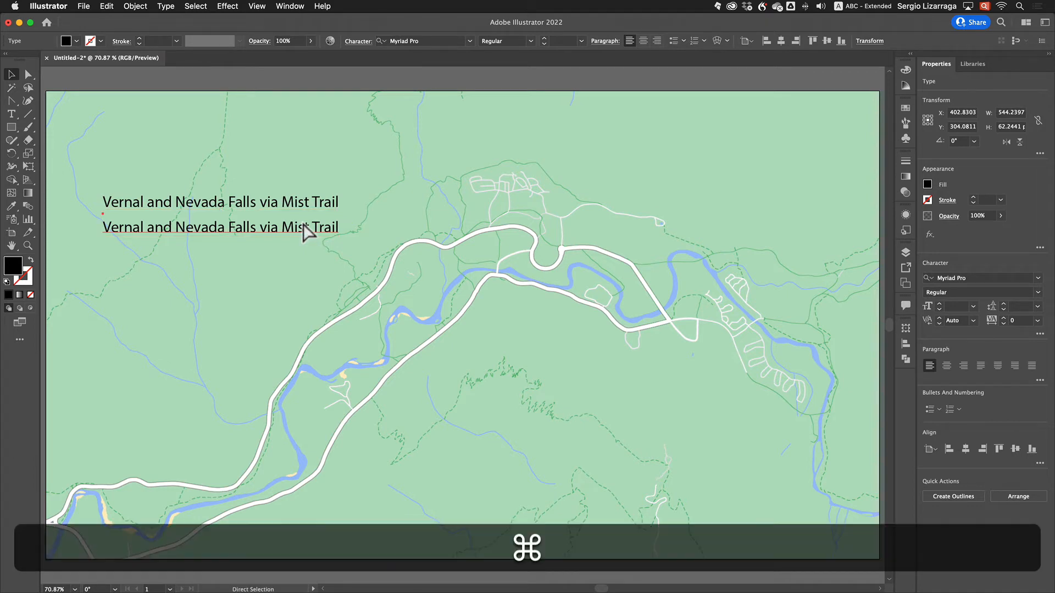
key("super+d")
key("super+d")
key("super+d")
key("super+d")
key("super+d")
key("super+d")
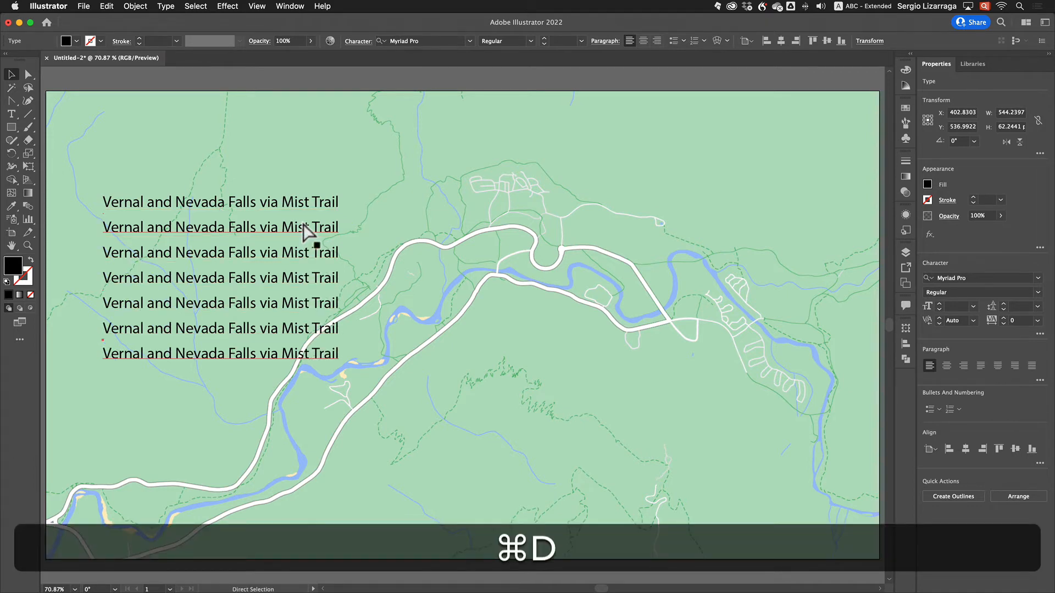
key("super+d")
key("super+d")
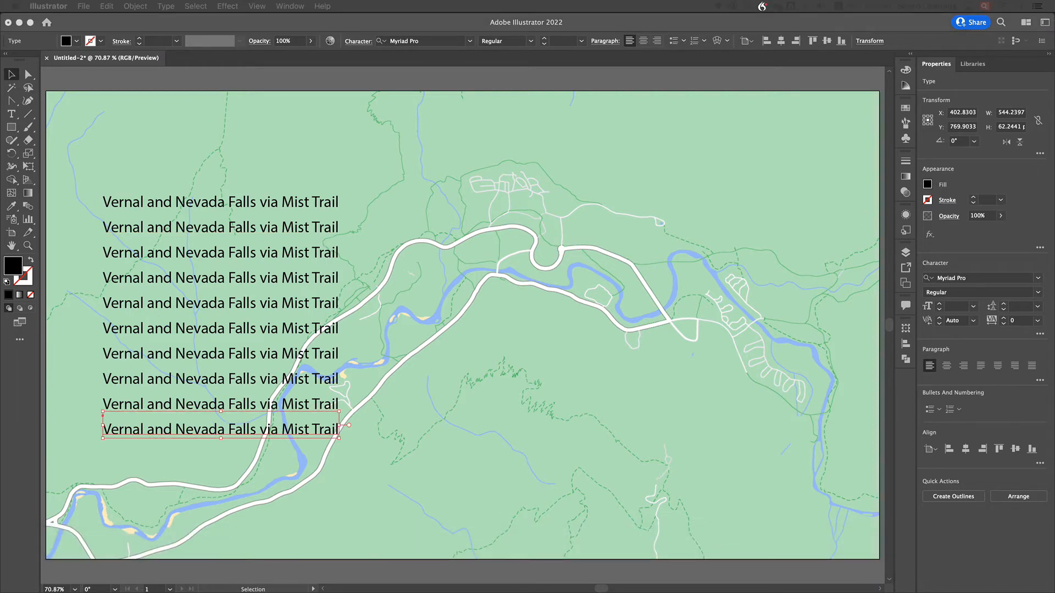
- Copy "Upper Yosemite Falls Trail" from cell A2 in Excel and replace the second label's text with it in Illustrator
left_click_drag(1054, 225, 660, 164)
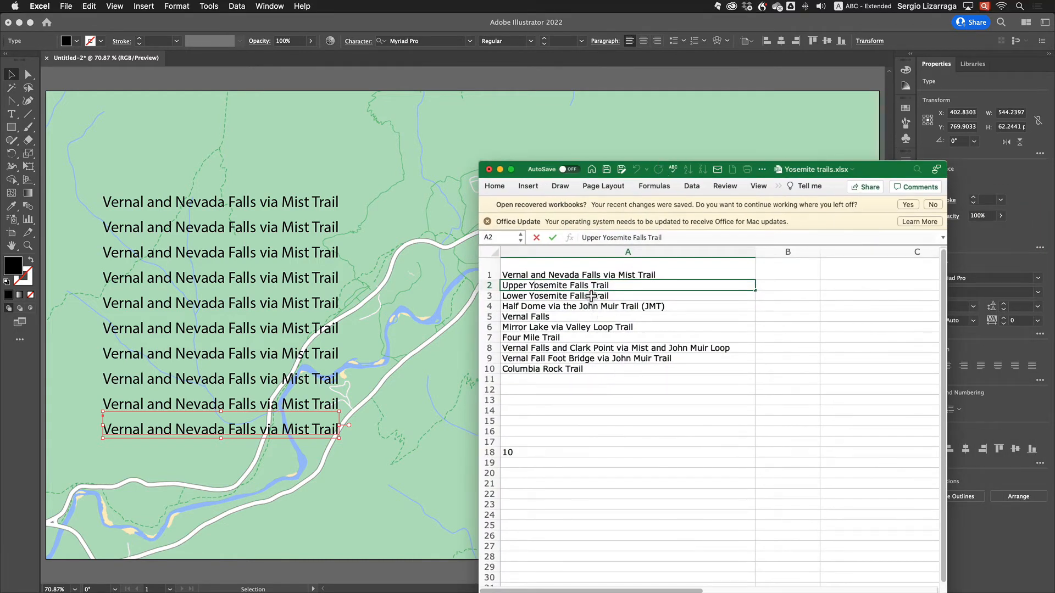
left_click_drag(664, 238, 530, 240)
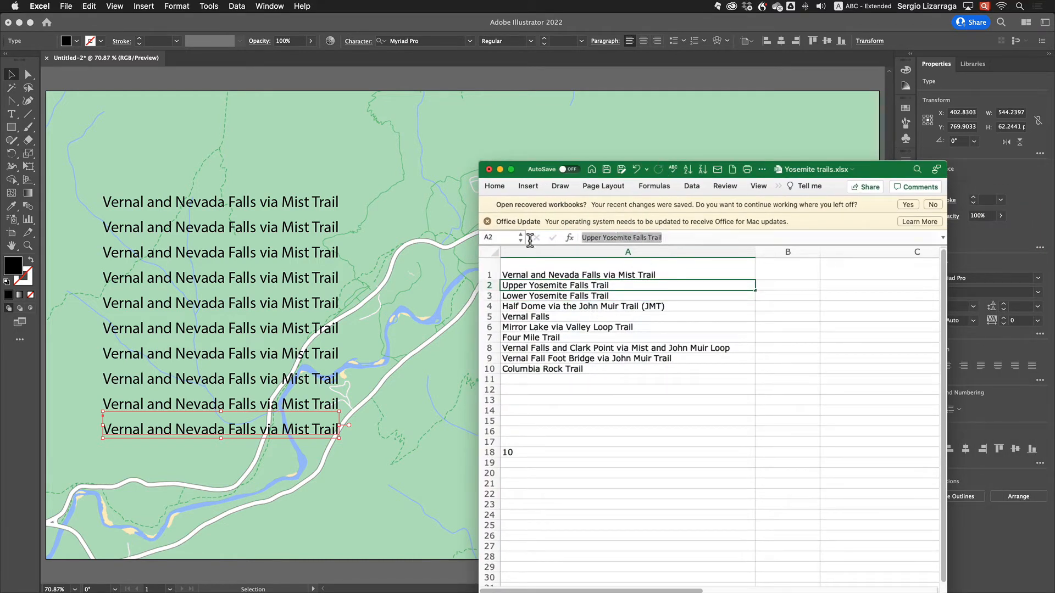
key("super+c")
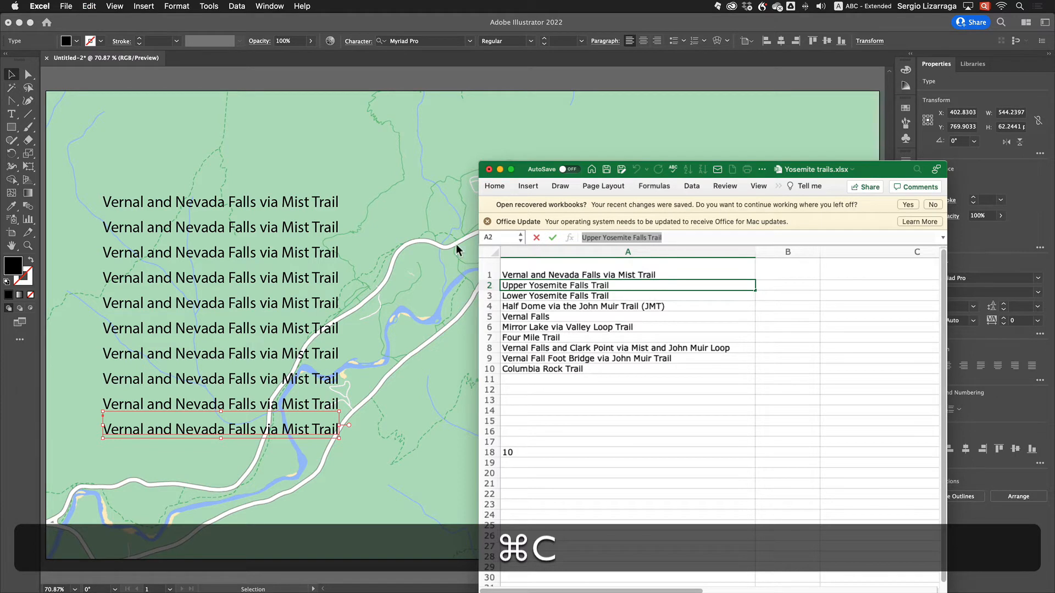
left_click(262, 233)
triple_click(257, 228)
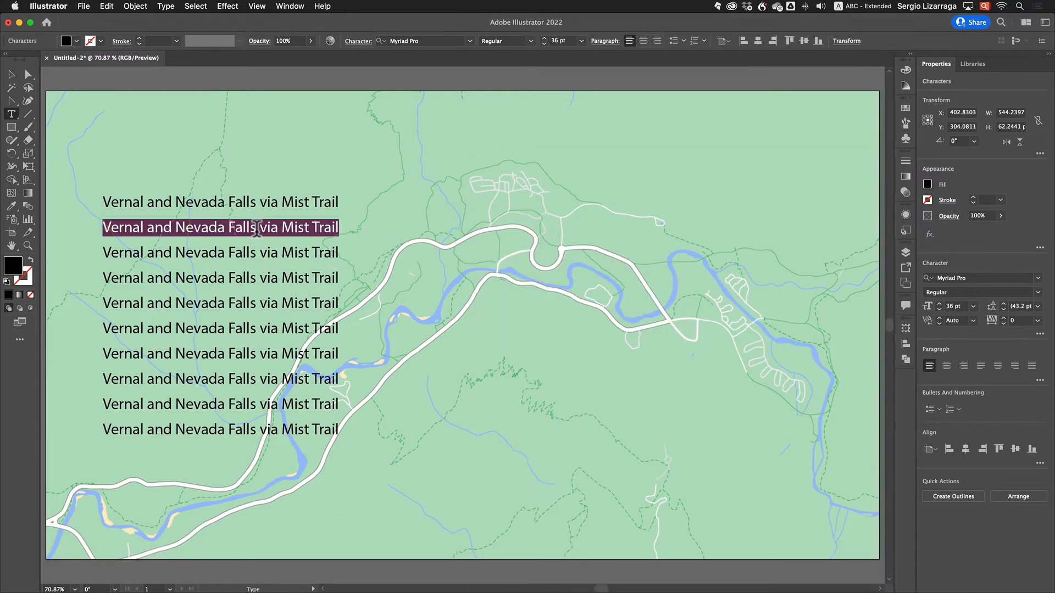
key("super+v")
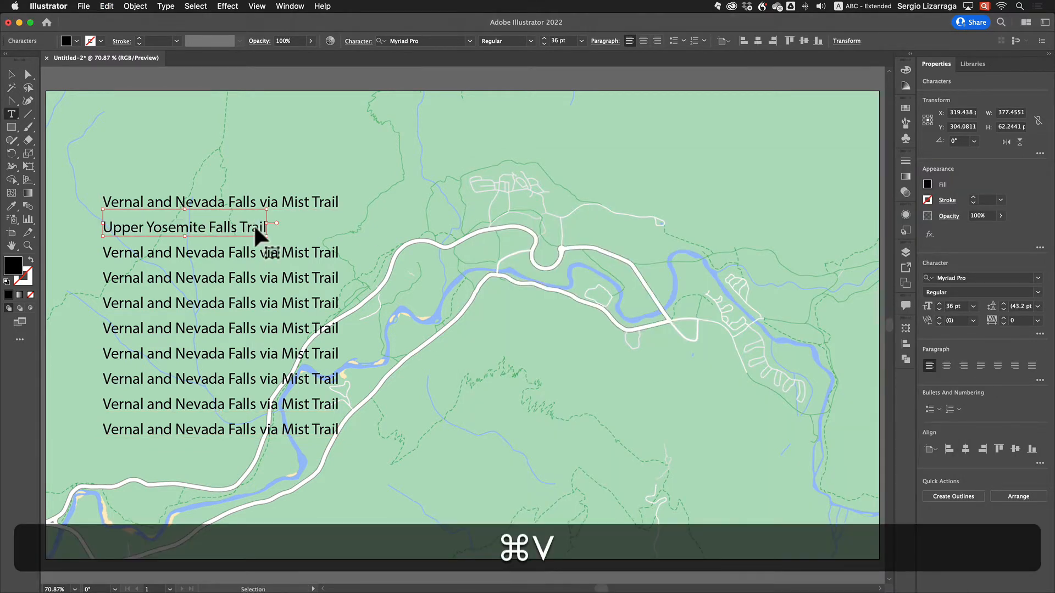
- Replace the third label's text with "Lower Yosemite Falls Trail" from cell A3 of the Excel workbook
key("super+Tab")
left_click(566, 297)
left_click_drag(659, 237, 495, 237)
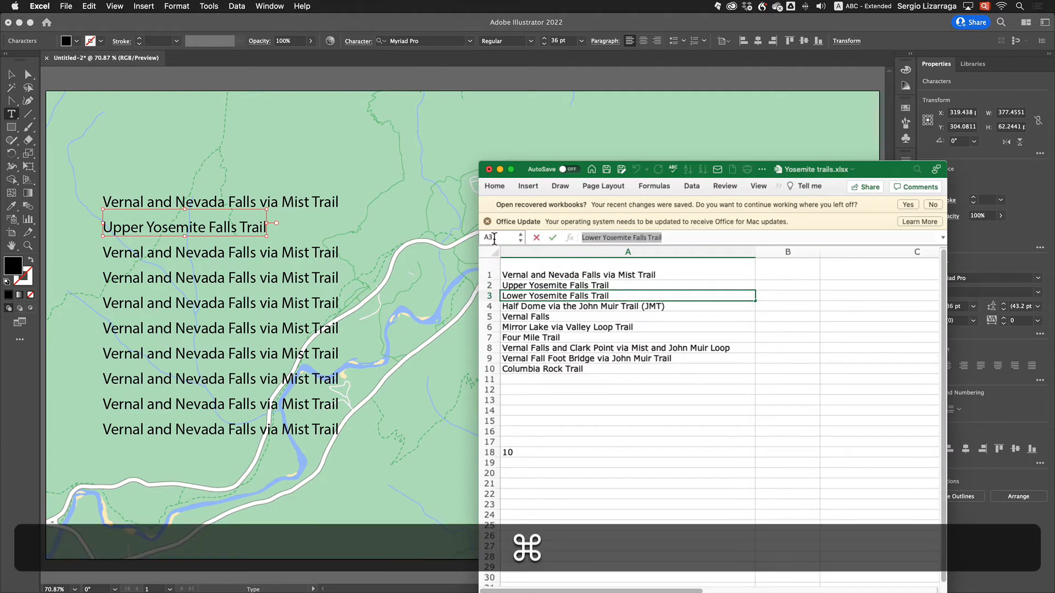
key("super+Tab")
left_click(212, 261)
key("super+a")
key("super+z")
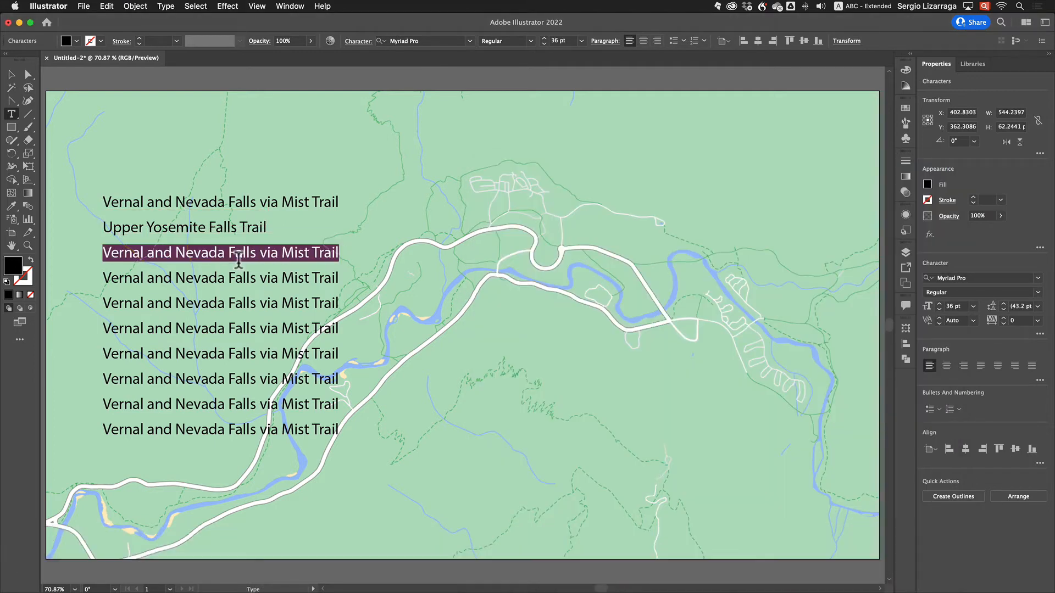
key("super+v")
- Replace the fourth label's text with "Half Dome via the John Muir Trail (JMT)" from cell A4 of the Excel workbook
key("super+Tab")
key("Down")
key("super+Tab")
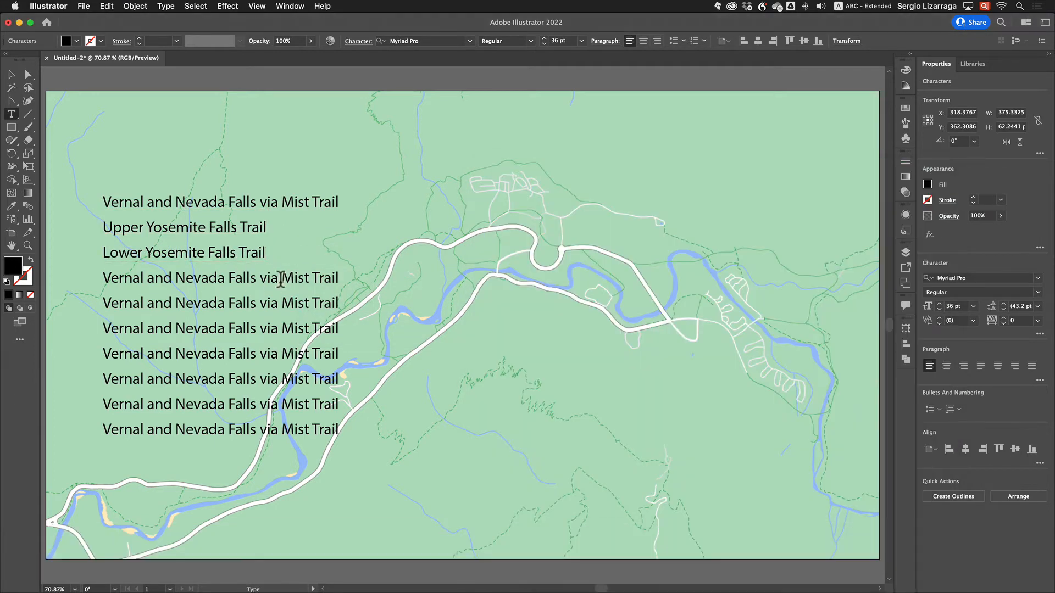
left_click(281, 280)
key("super+a")
type("Half Dome via the John Muir Trail (JMT)")
- Replace the fifth label's text with "Vernal Falls" from cell A5 of the Excel workbook
key("super+Tab")
left_click(527, 317)
key("super+c")
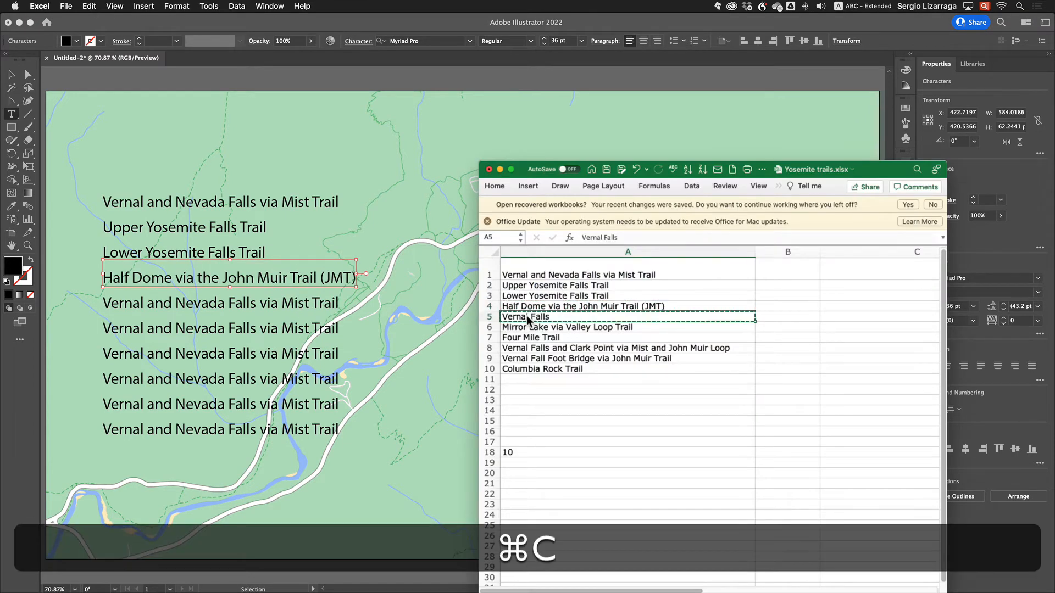
key("super+Tab")
left_click(295, 304)
key("super+a")
key("super+v")
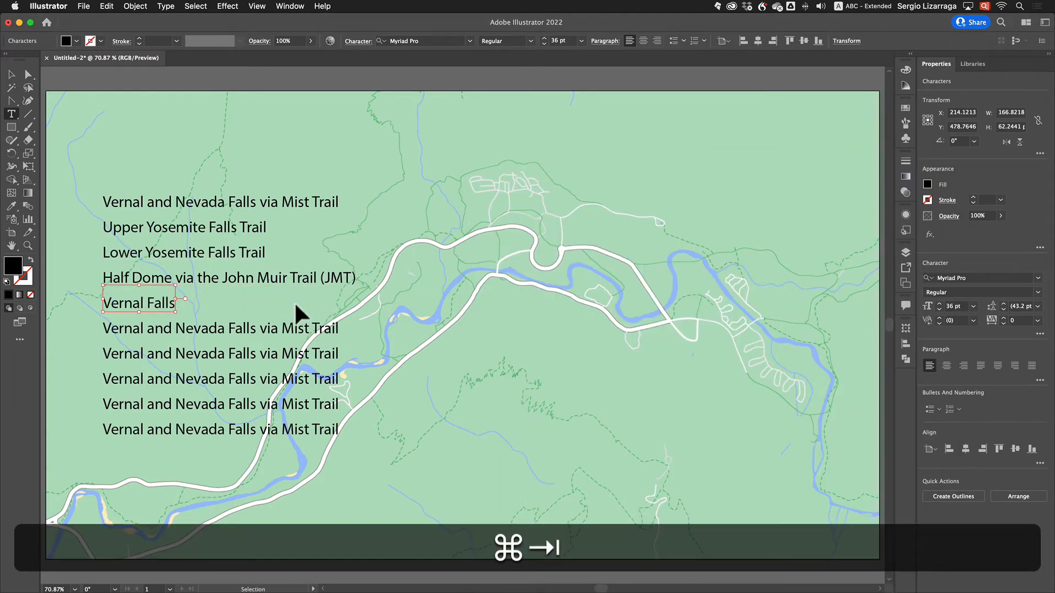
- Replace the sixth label's text with "Mirror Lake via Valley Loop Trail" from cell A6 and return to the Excel workbook
key("super+Tab")
key("Down")
key("super+c")
key("super+Tab")
left_click(262, 325)
key("super+a")
key("super+v")
key("super+Tab")
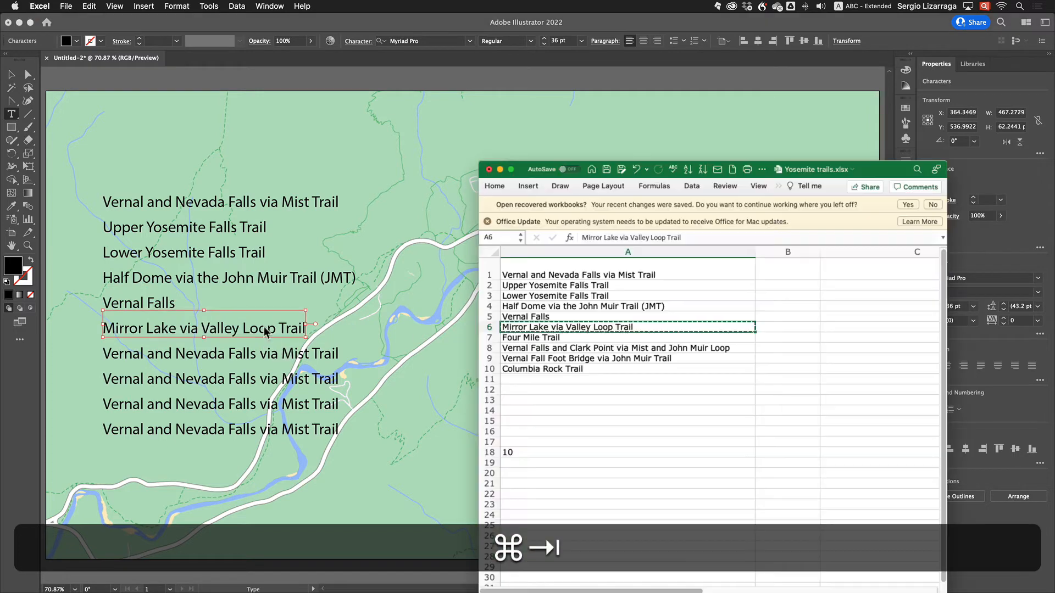
- Replace the seventh label's text with "Four Mile Trail" from cell A7 and return to the Excel workbook
key("Down")
key("super+c")
key("super+Tab")
double_click(268, 353)
key("super+a")
key("super+v")
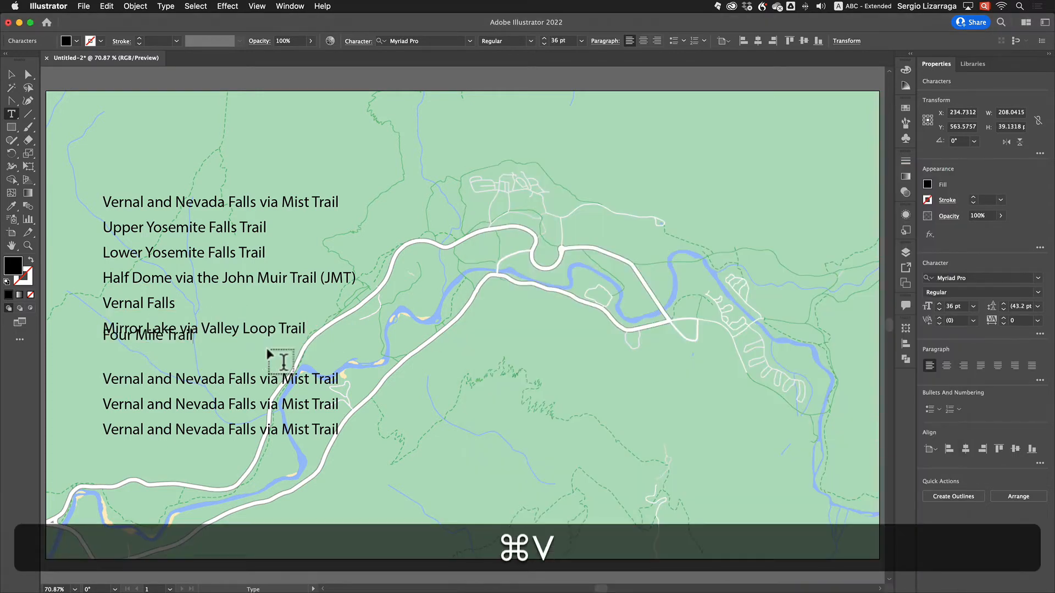
key("super+z")
key("super+v")
key("super+Tab")
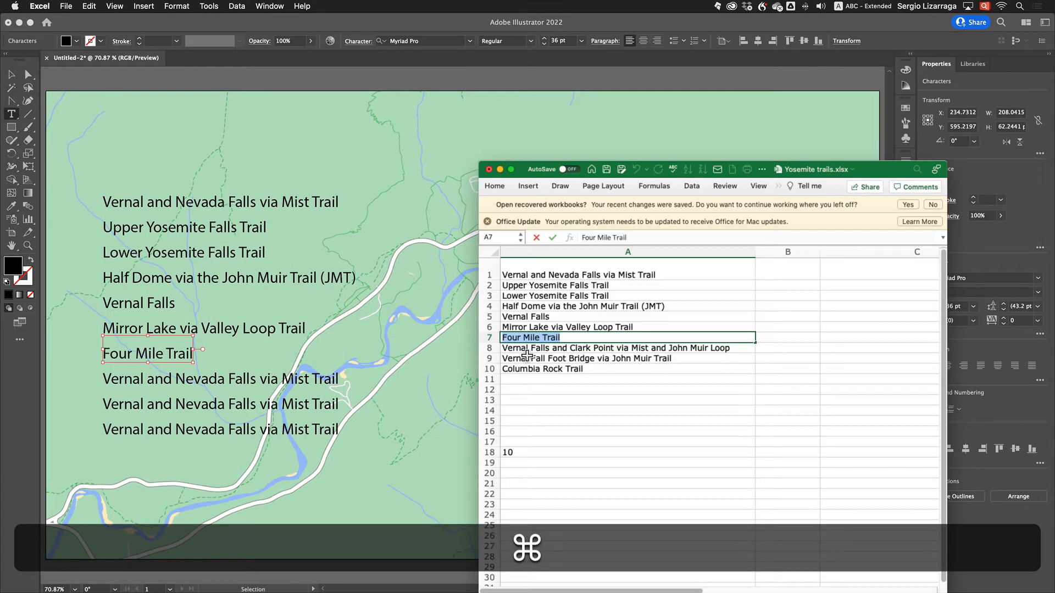
- Replace the eighth label's text with "Vernal Falls and Clark Point via Mist and John Muir Loop" from cell A8 and return to the Excel workbook
key("Down")
key("super+c")
key("super+Tab")
double_click(275, 379)
key("super+a")
key("super+v")
key("super+Tab")
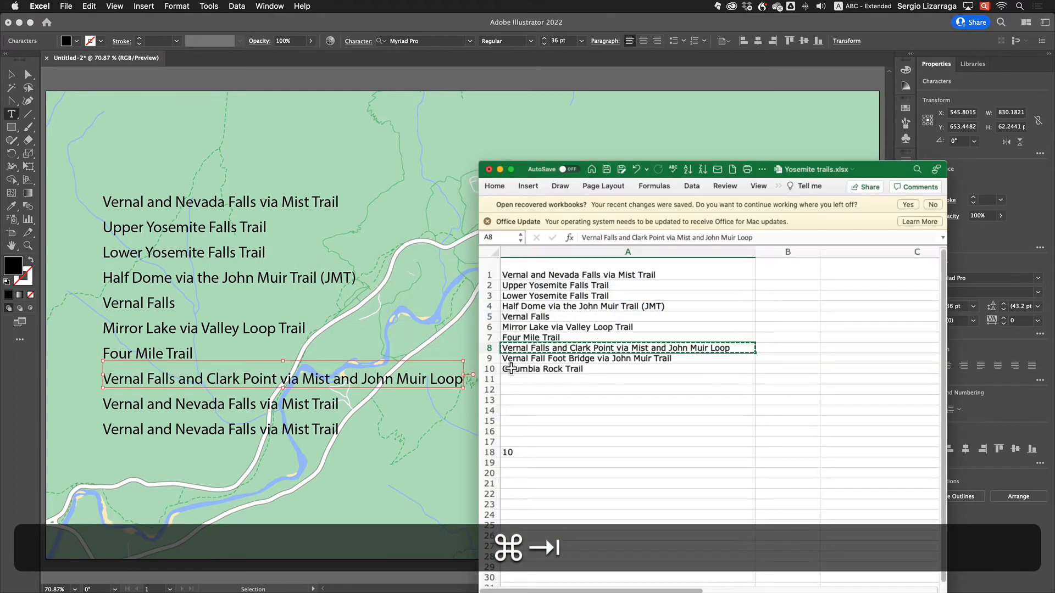
- Replace the ninth label's text with "Vernal Fall Foot Bridge via John Muir Trail" from cell A9 and return to the Excel workbook
key("Down")
key("super+c")
key("super+Tab")
double_click(292, 405)
key("super+a")
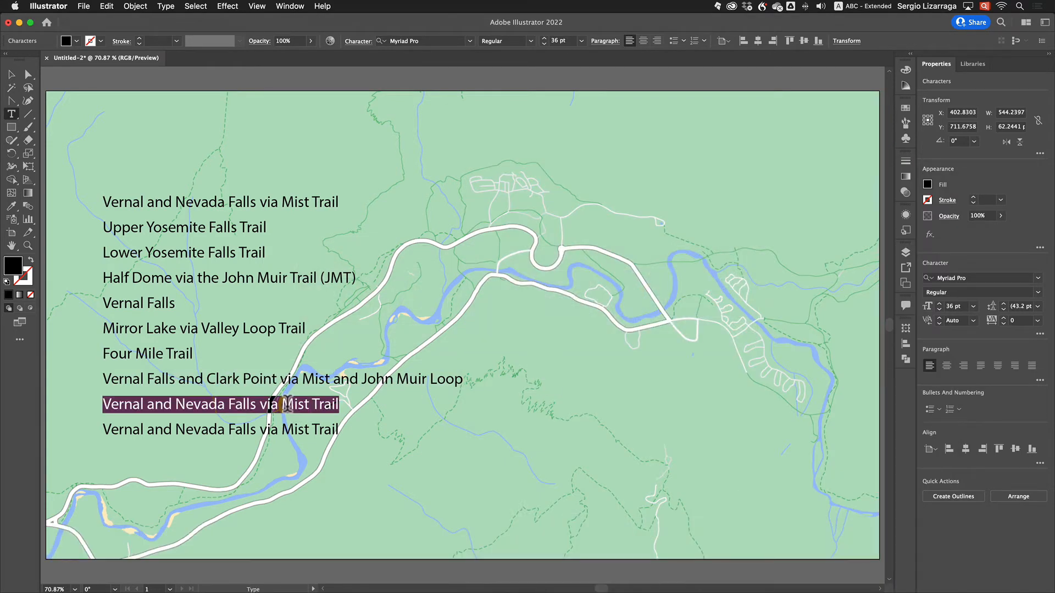
key("super+v")
key("super+Tab")
- Replace the tenth label's text with "Columbia Rock Trail" from cell A10 of the Excel workbook
key("Down")
key("super+c")
key("super+Tab")
double_click(309, 429)
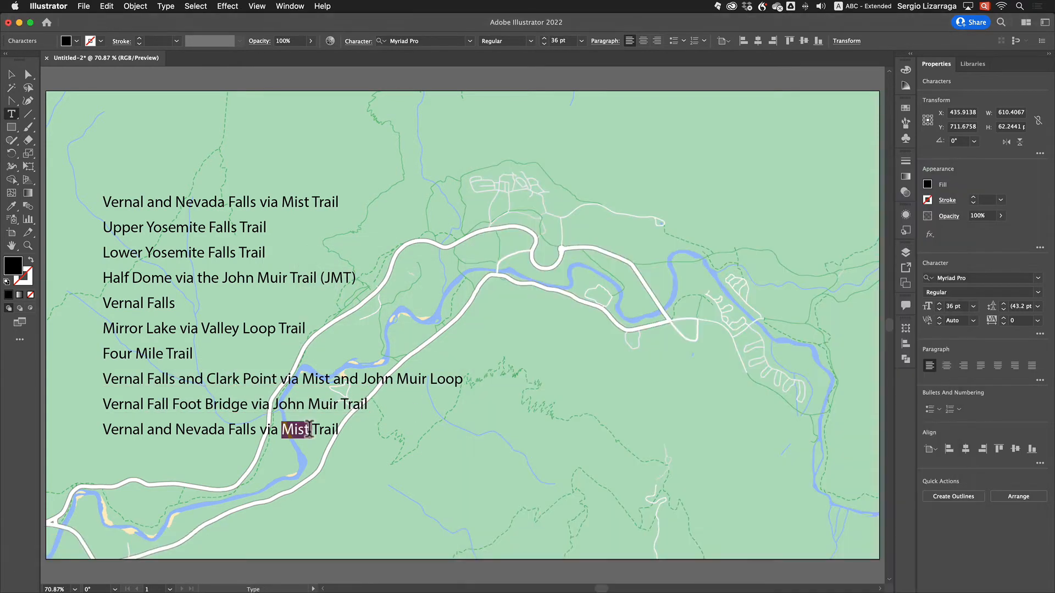
key("super+a")
key("super+z")
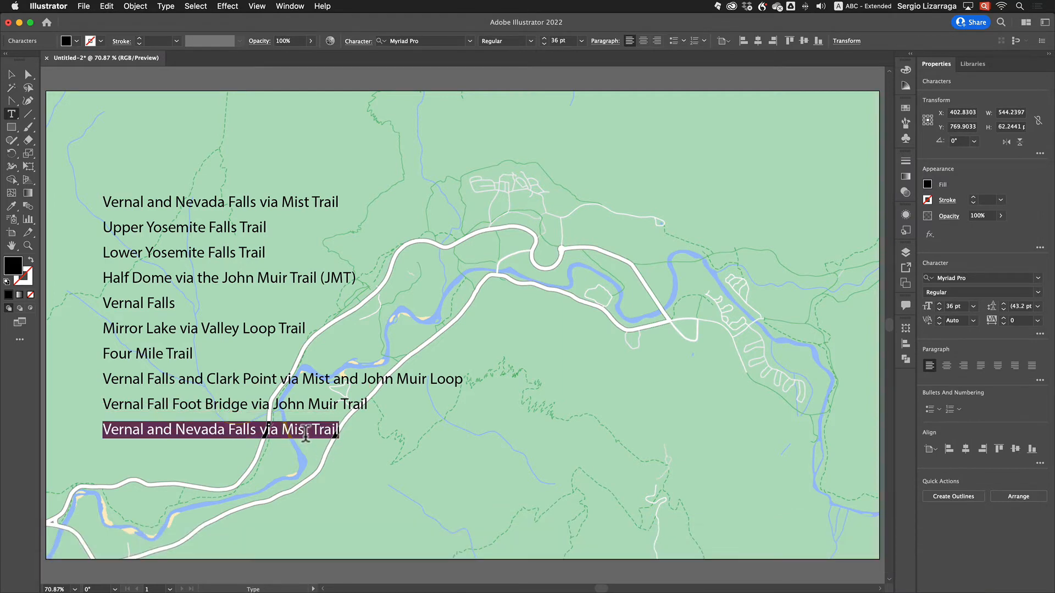
key("super+v")
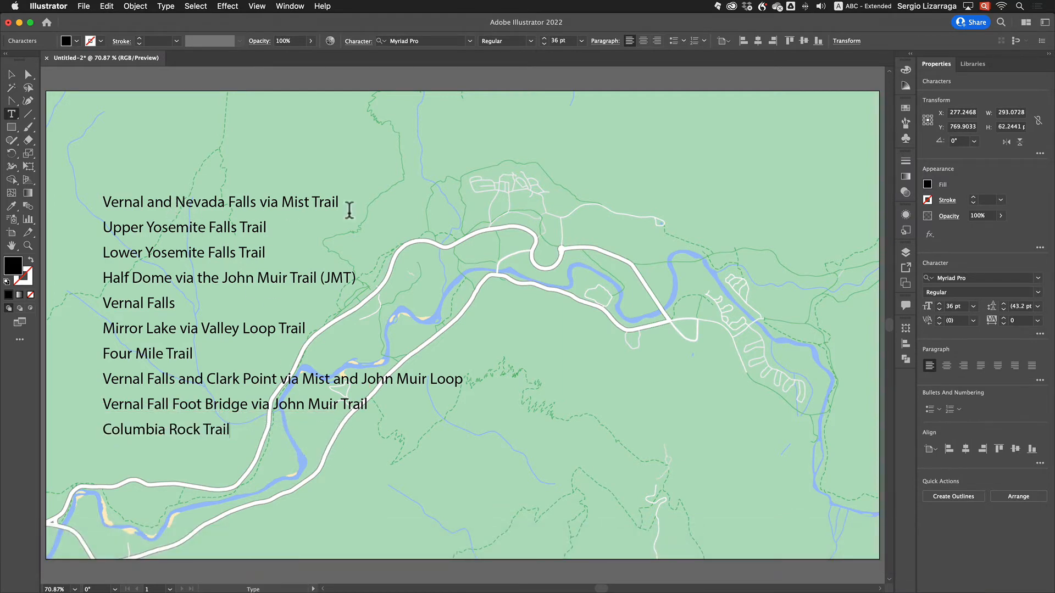
- Duplicate the first trail label and place the copy above the list, slightly further left
left_click(11, 76)
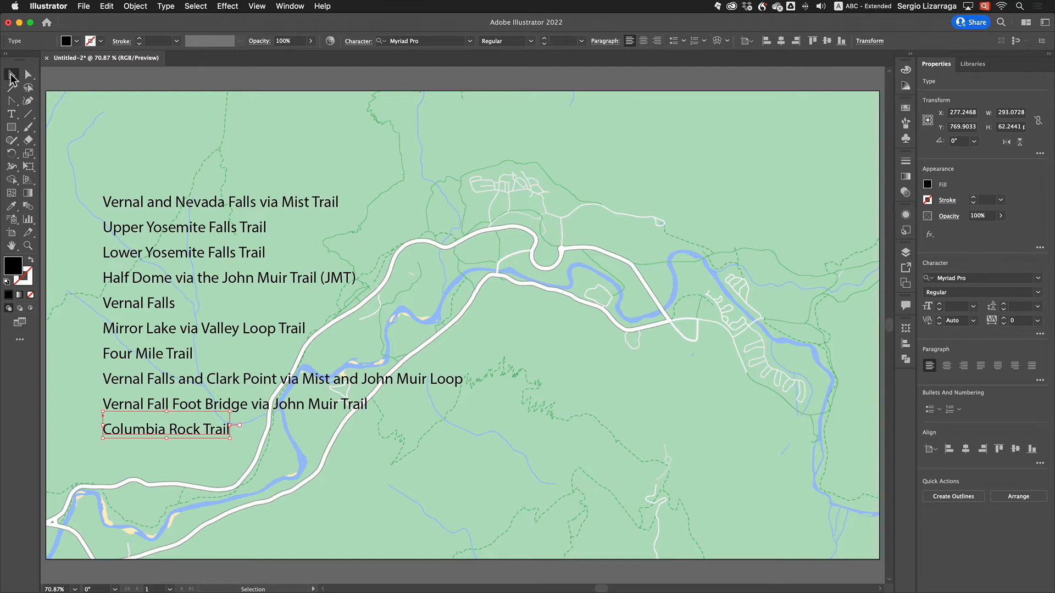
left_click(153, 201)
mouse_move(156, 203)
left_mouse_down("alt")
mouse_move(156, 159)
mouse_move(146, 193)
left_mouse_up("alt")
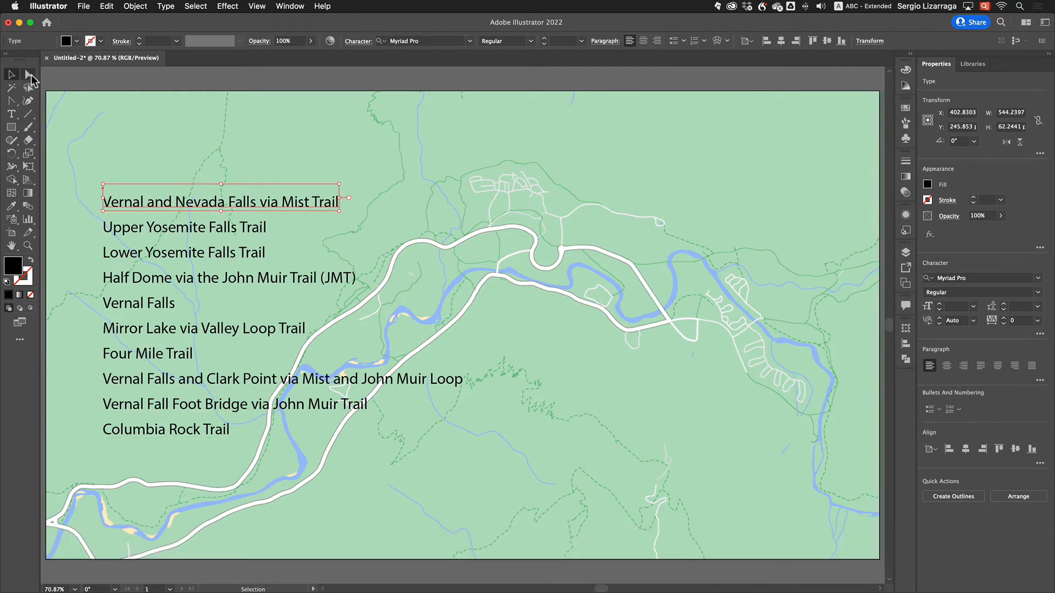
left_click(30, 76)
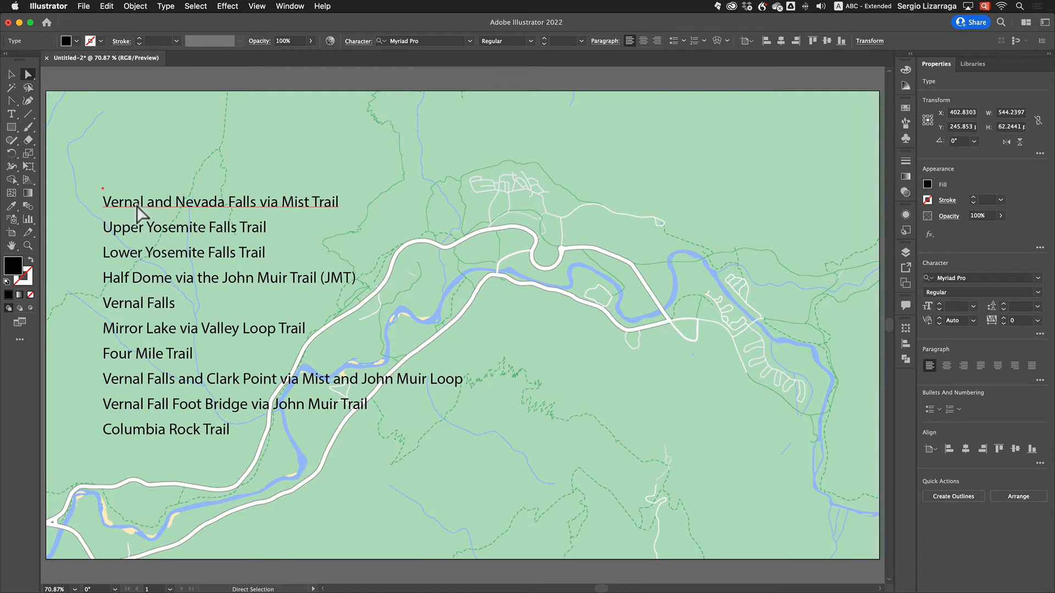
left_click(11, 74)
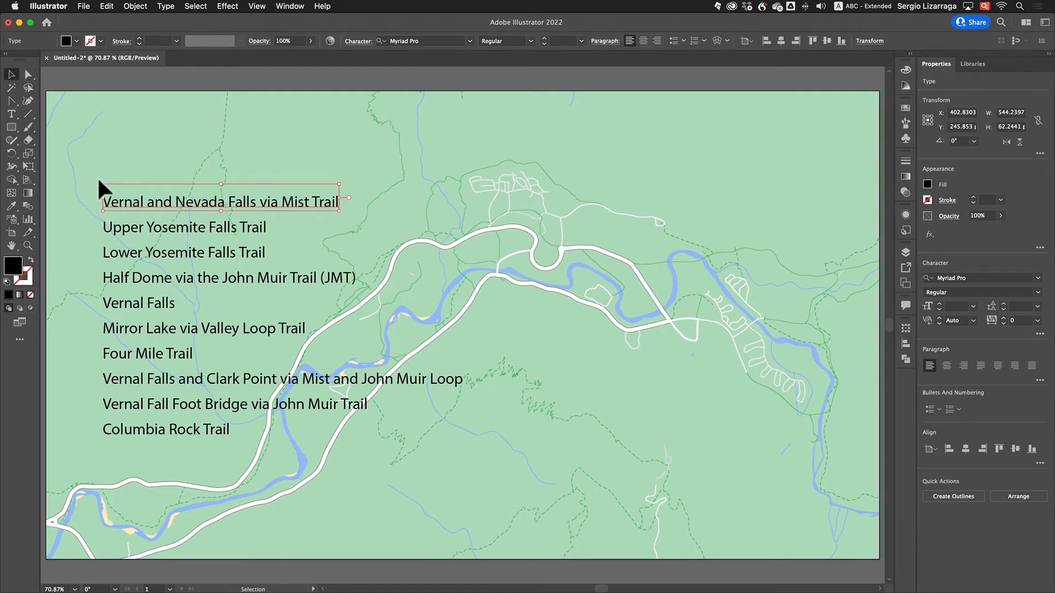
left_click_drag(154, 204, 134, 155, "alt")
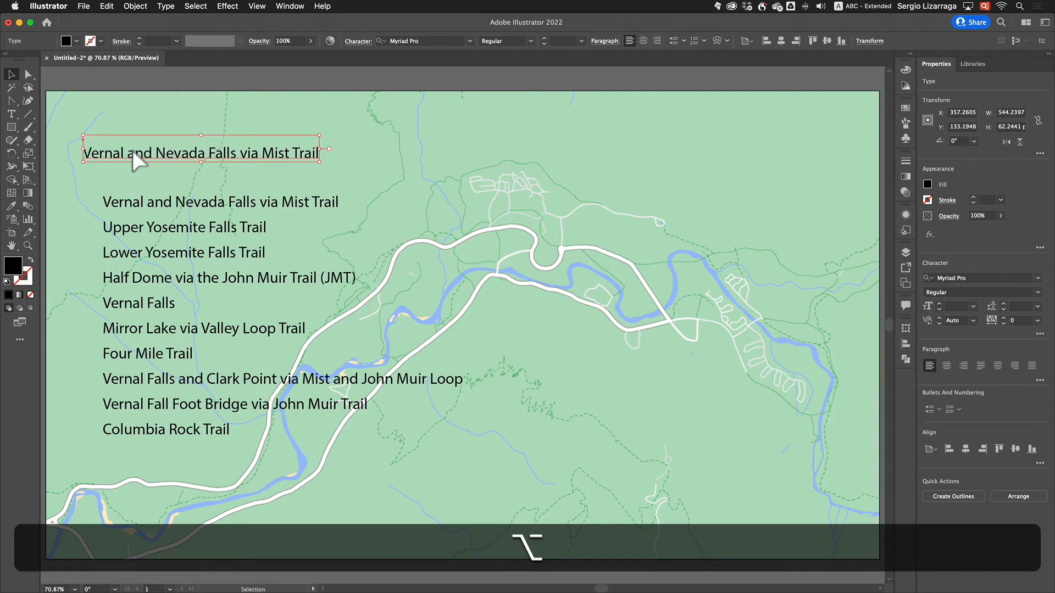
- Replace the duplicated label's text with the map title "Yosemity Valley"
double_click(134, 154)
triple_click(135, 152)
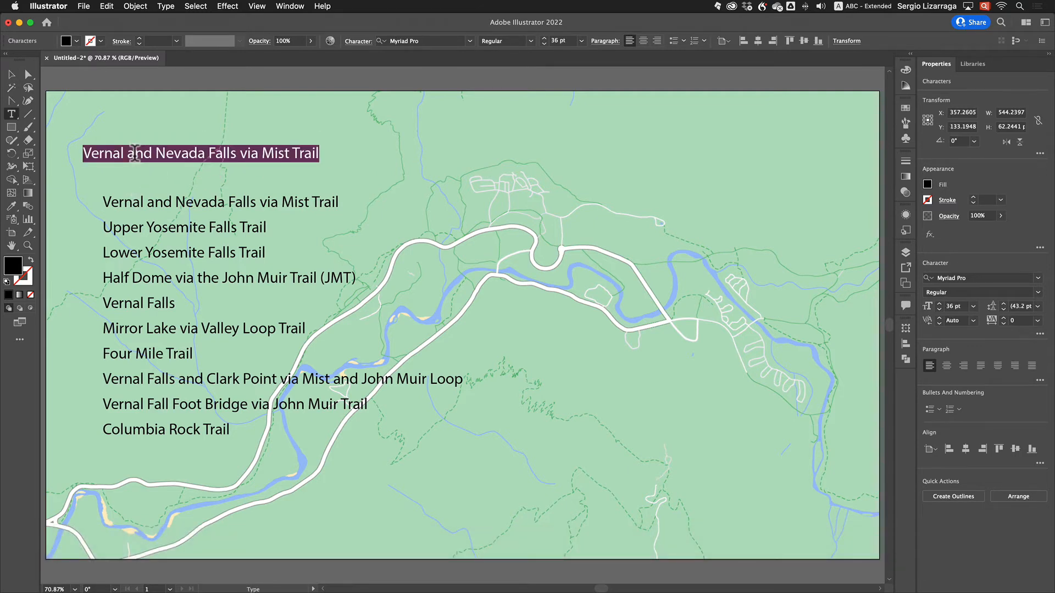
type("Yo")
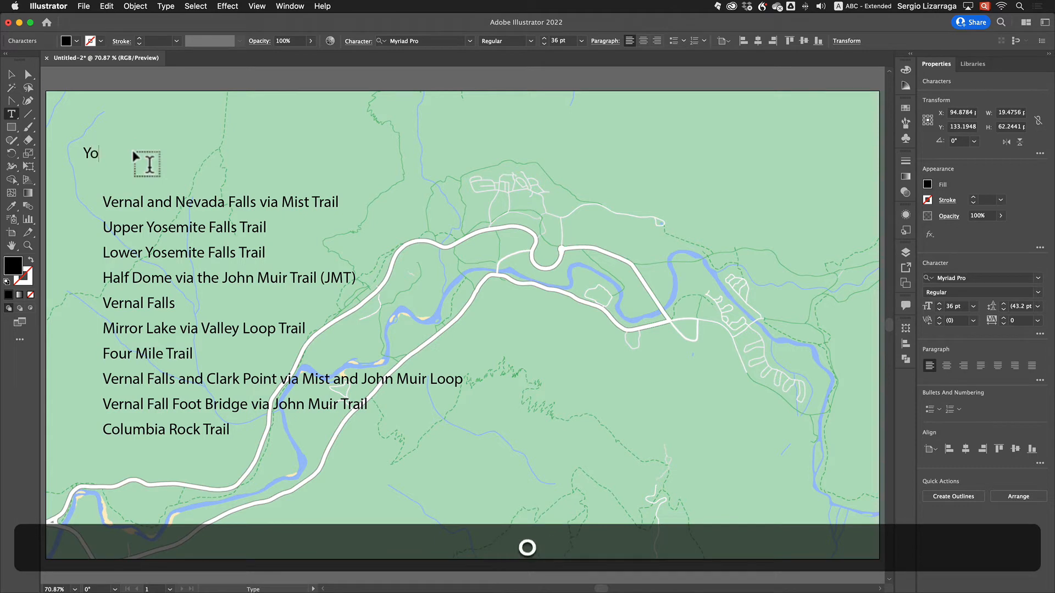
type("semity Valley")
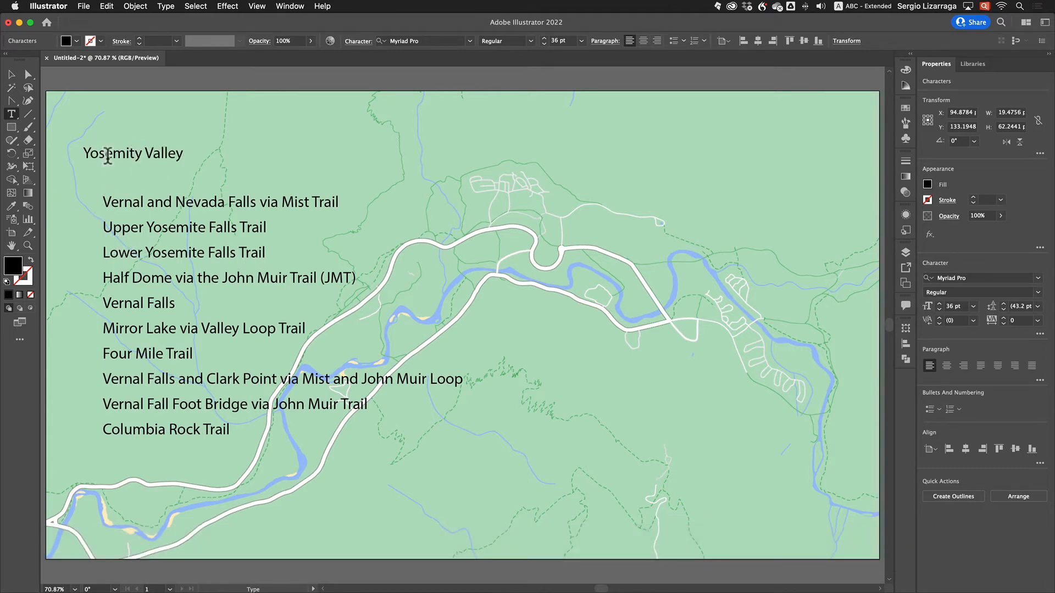
- Set the map title's font size to 60 pt and move it slightly up, away from the trail list
triple_click(109, 156)
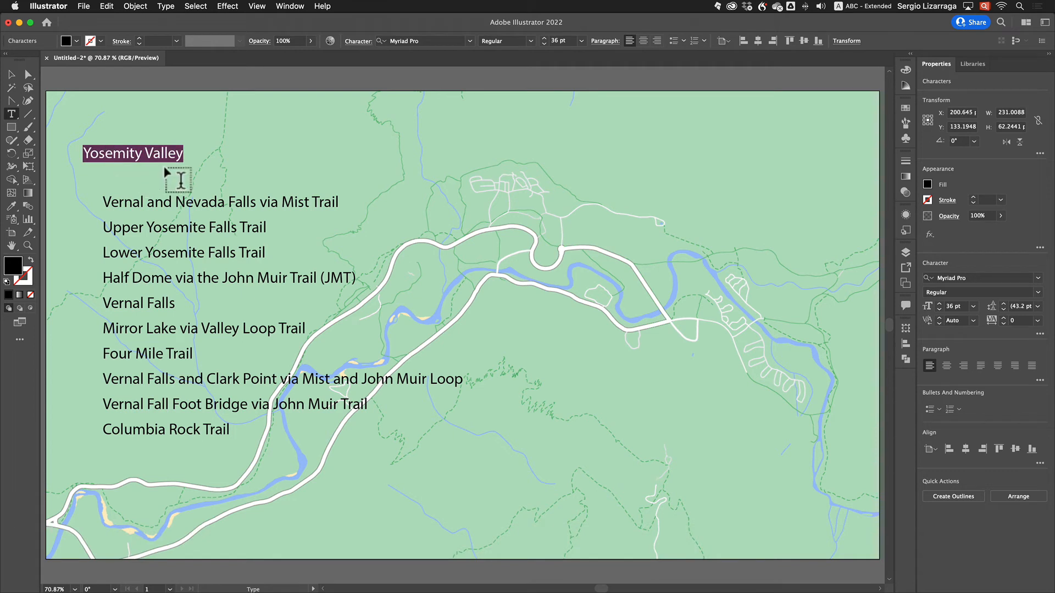
left_click(581, 41)
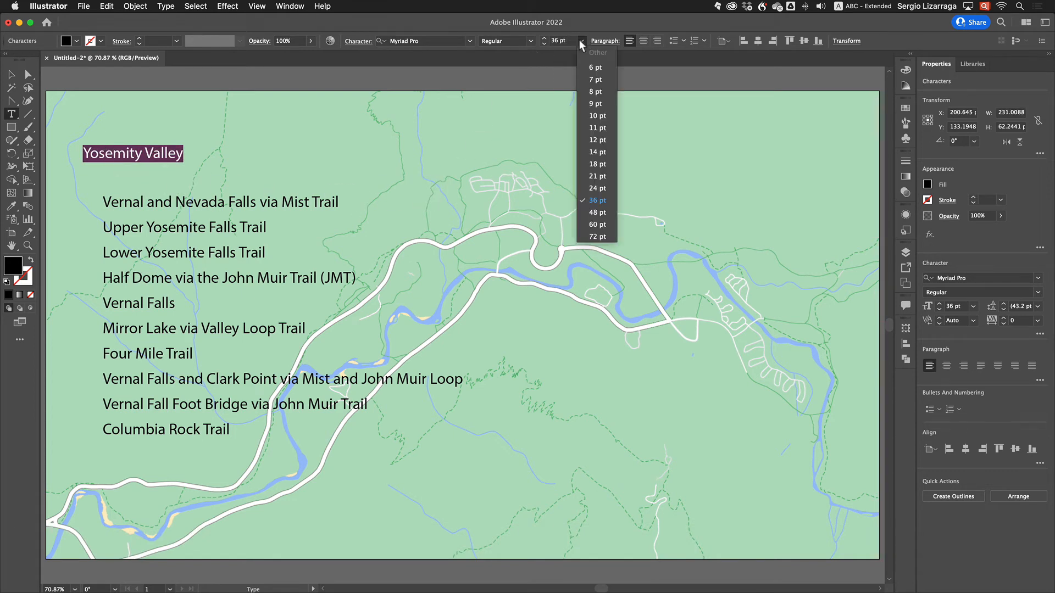
left_click(595, 225)
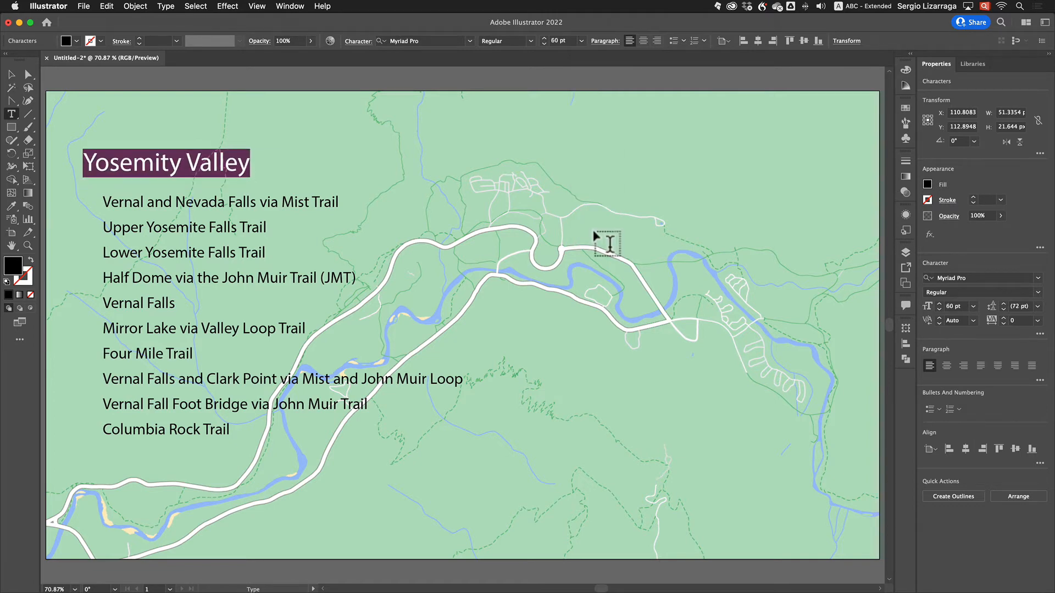
left_click(14, 79)
left_click_drag(180, 167, 180, 158)
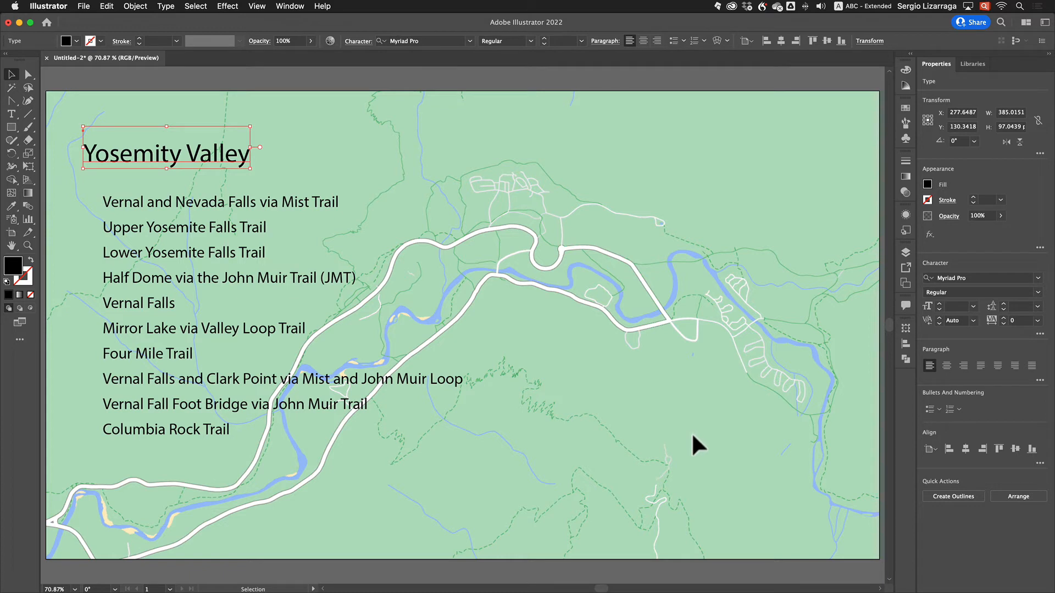
left_click(560, 371)
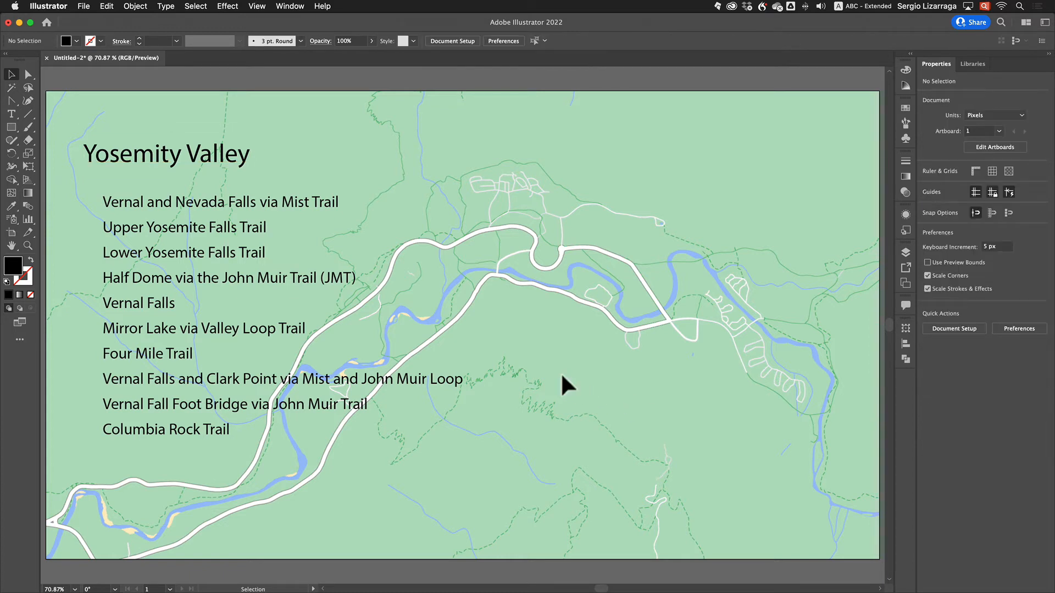
- Add a new layer above the label layer and rename Layer 2 as "buttons"
key("F7")
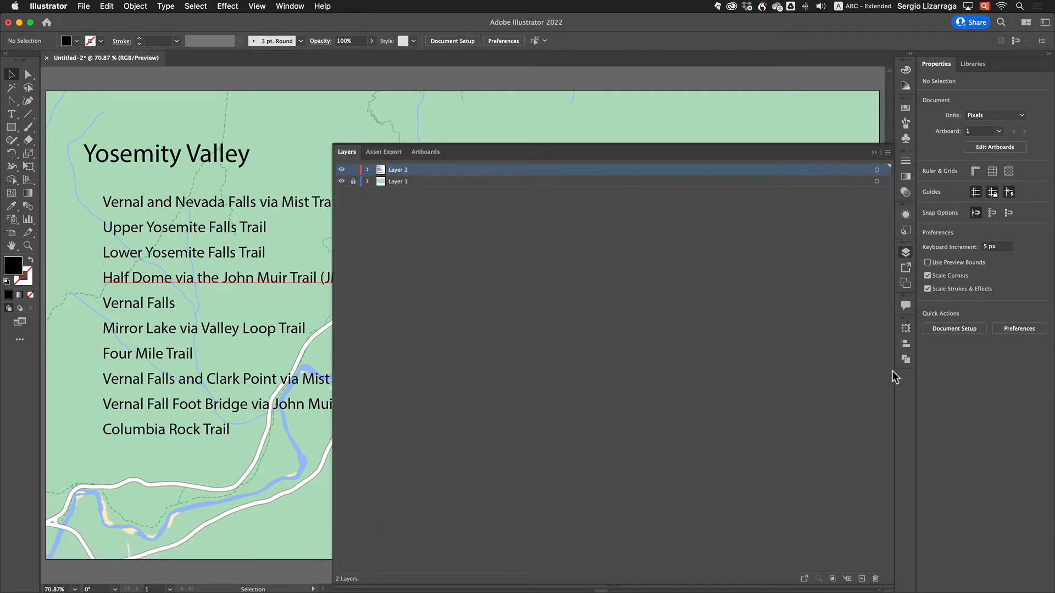
left_click(861, 579)
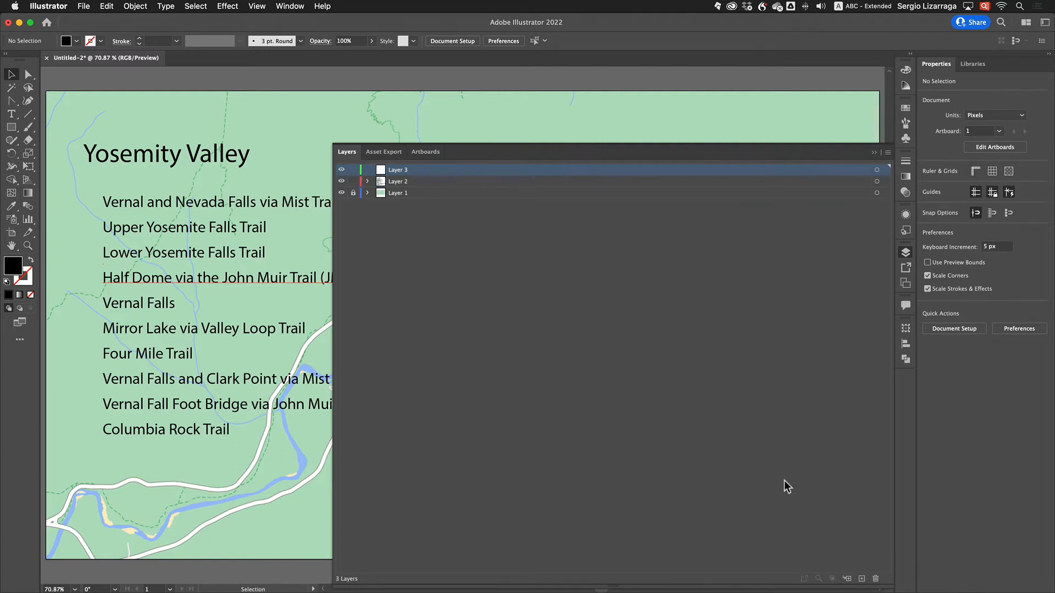
double_click(404, 183)
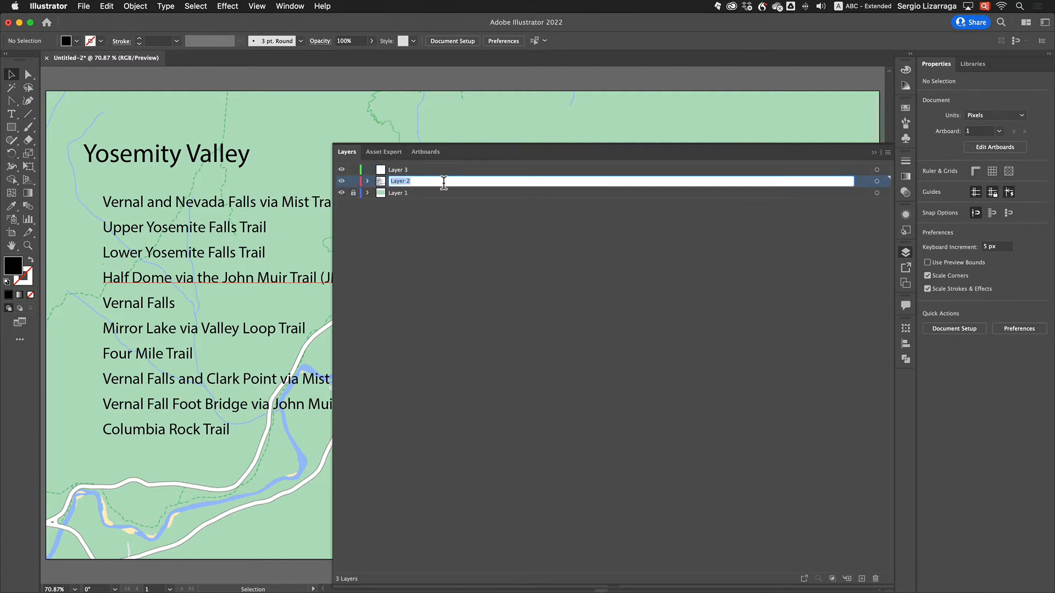
type("butt")
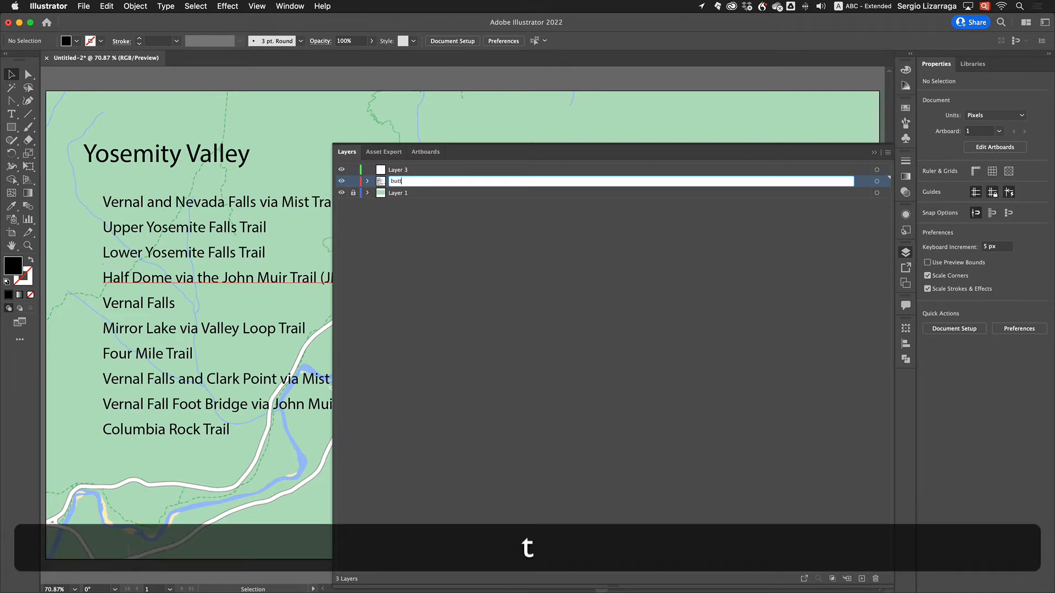
type("ons")
- Rename the new empty layer as "spots" and lock the buttons layer
left_click(408, 170)
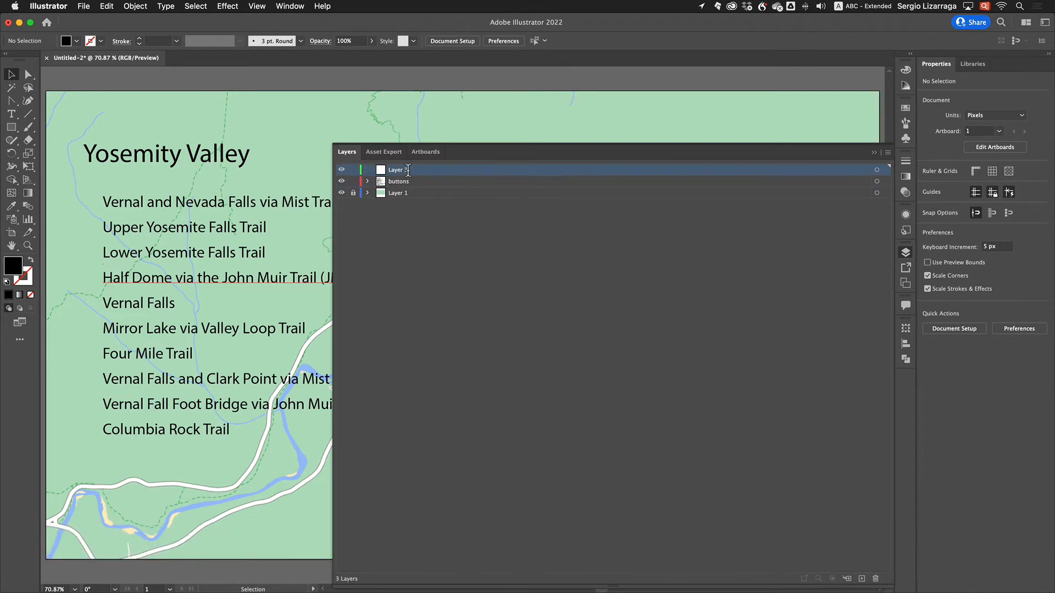
double_click(408, 169)
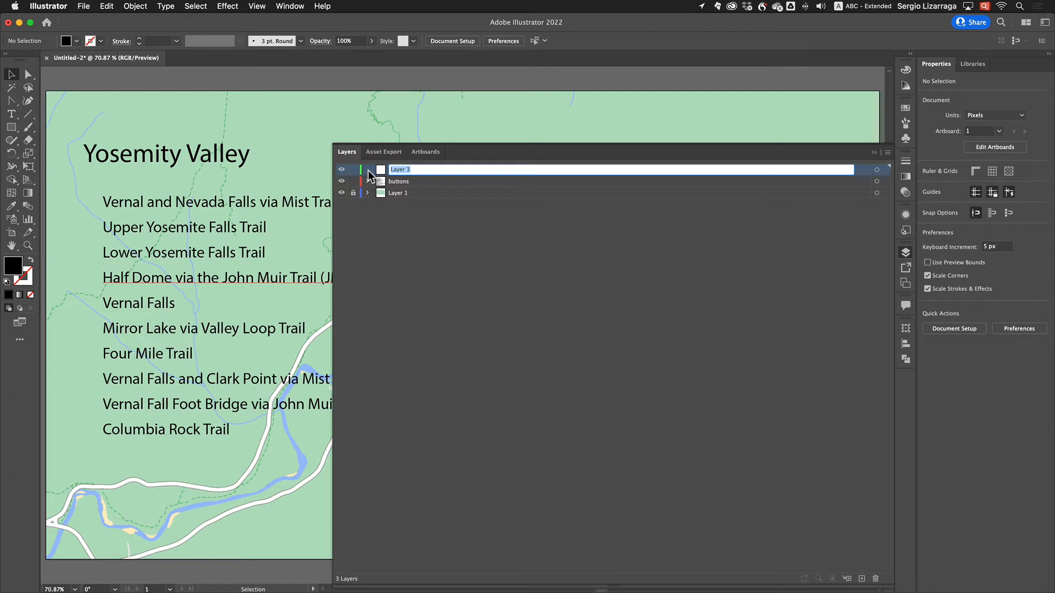
type("spots")
key("Return")
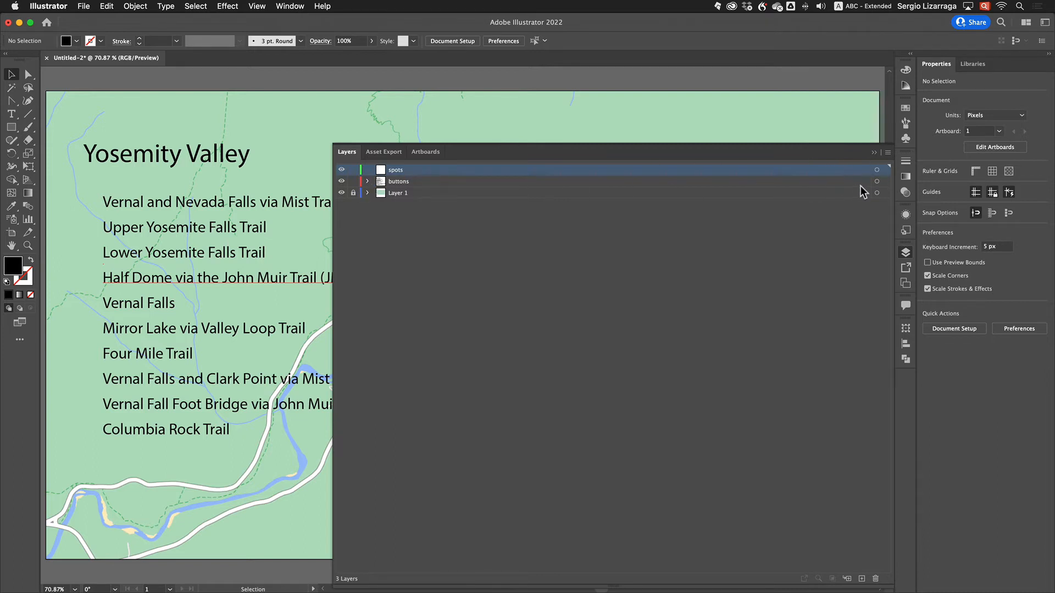
left_click(354, 181)
left_click(874, 153)
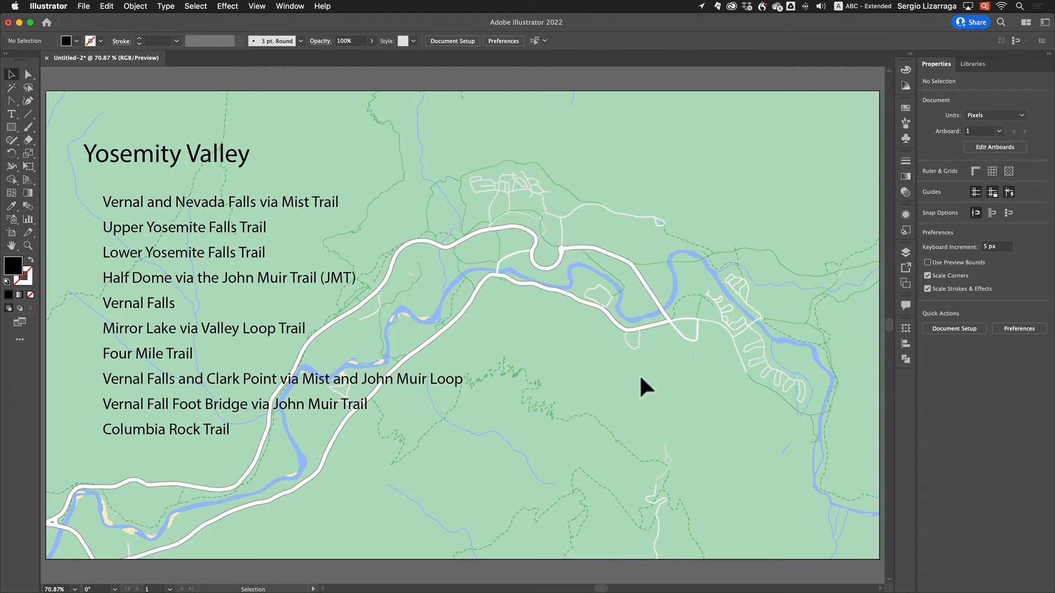
- Draw a black circle about 27 px wide with the Ellipse tool on the empty area above the valley
left_click(12, 128)
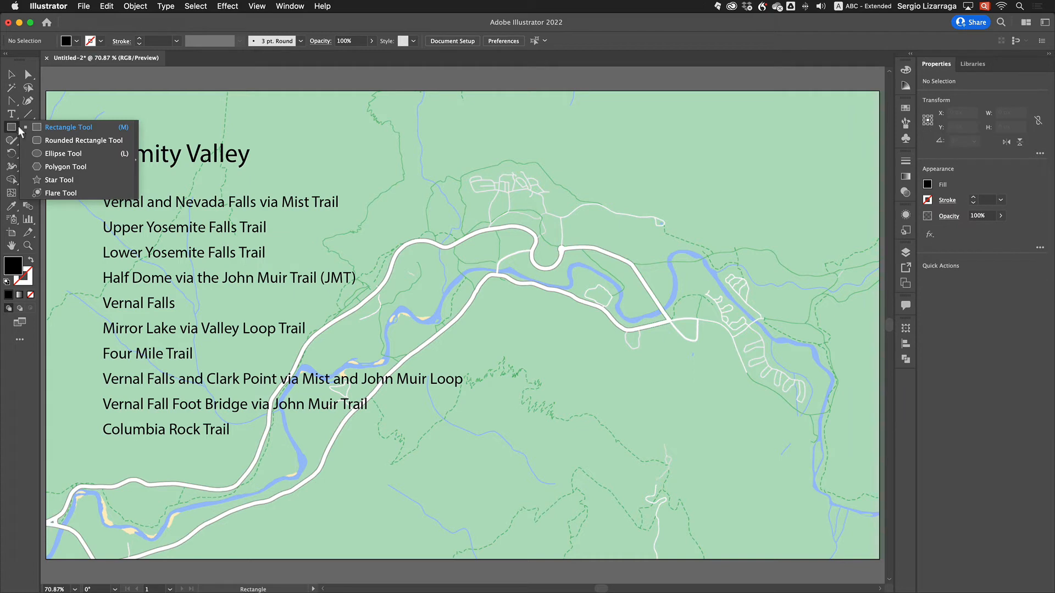
left_click(49, 155)
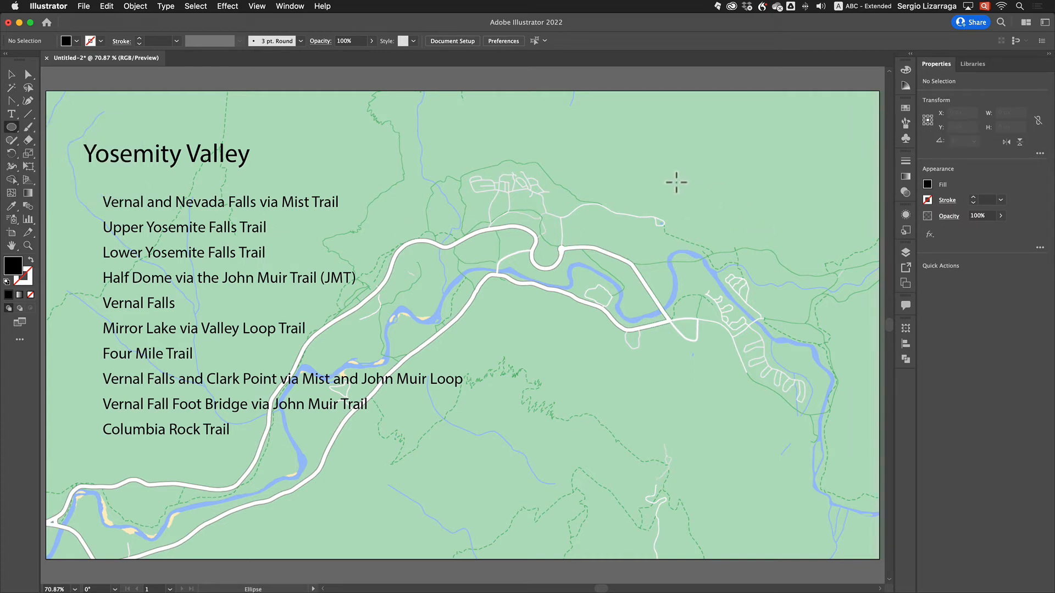
mouse_move(714, 144)
left_mouse_down()
mouse_move(812, 236)
mouse_move(841, 219)
mouse_move(624, 237)
left_mouse_up()
key("ctrl+space")
left_click_drag(623, 227, 748, 295)
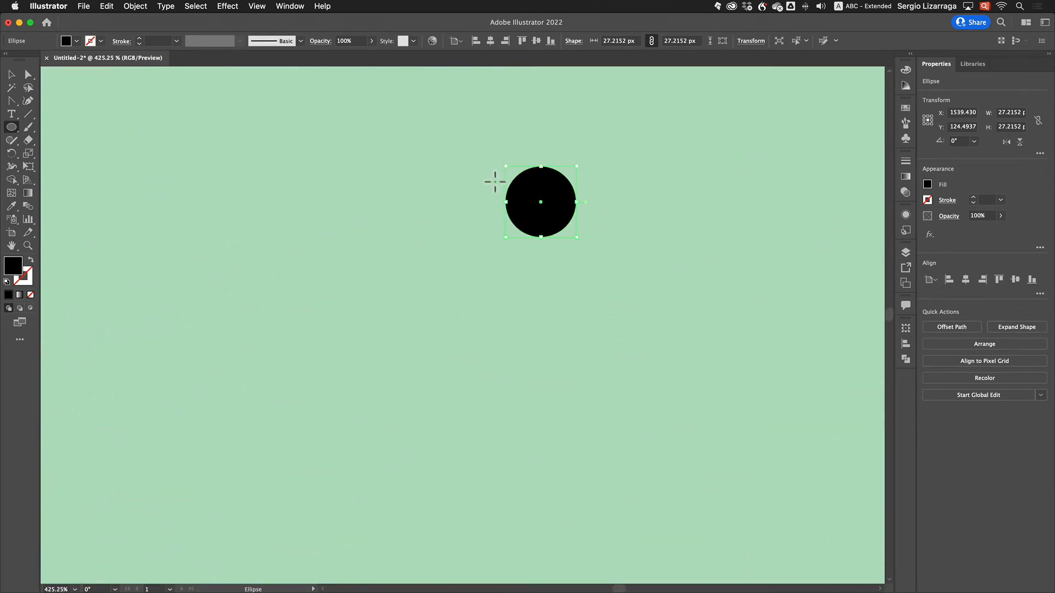
- Show the rulers and place vertical guides at the circle's left and right edges
key("ctrl+r")
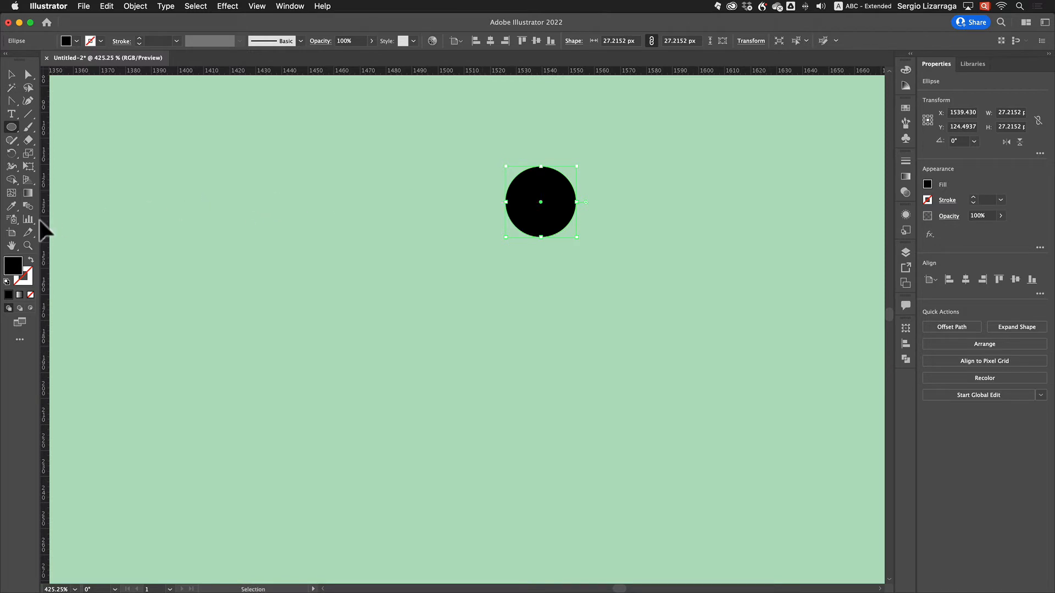
left_click_drag(41, 203, 506, 212)
left_click_drag(44, 224, 577, 208)
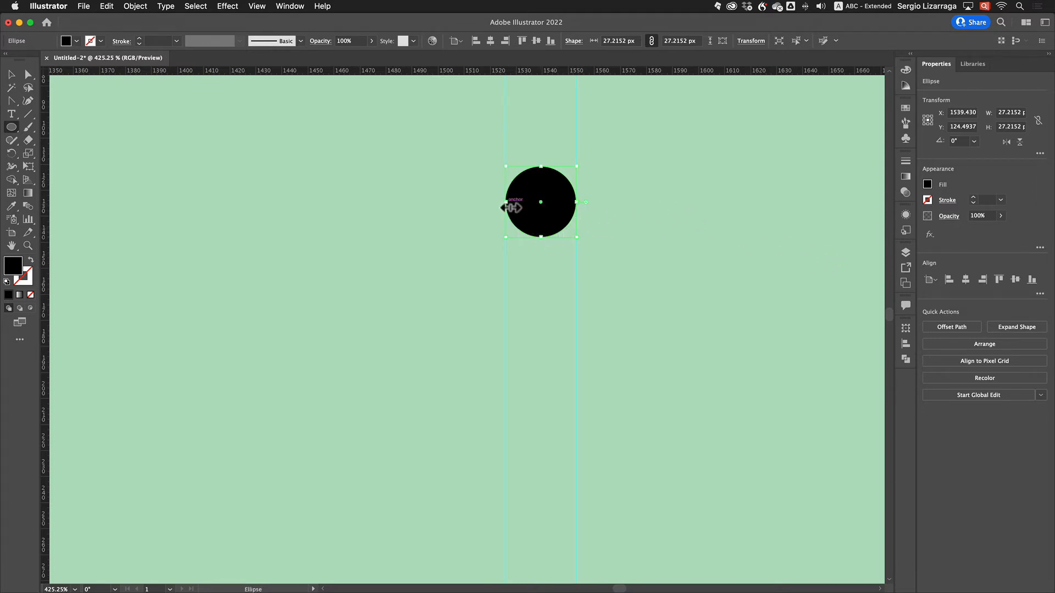
- Convert the circle's bottom anchor point into a sharp corner with the Anchor Point tool
left_click(12, 101)
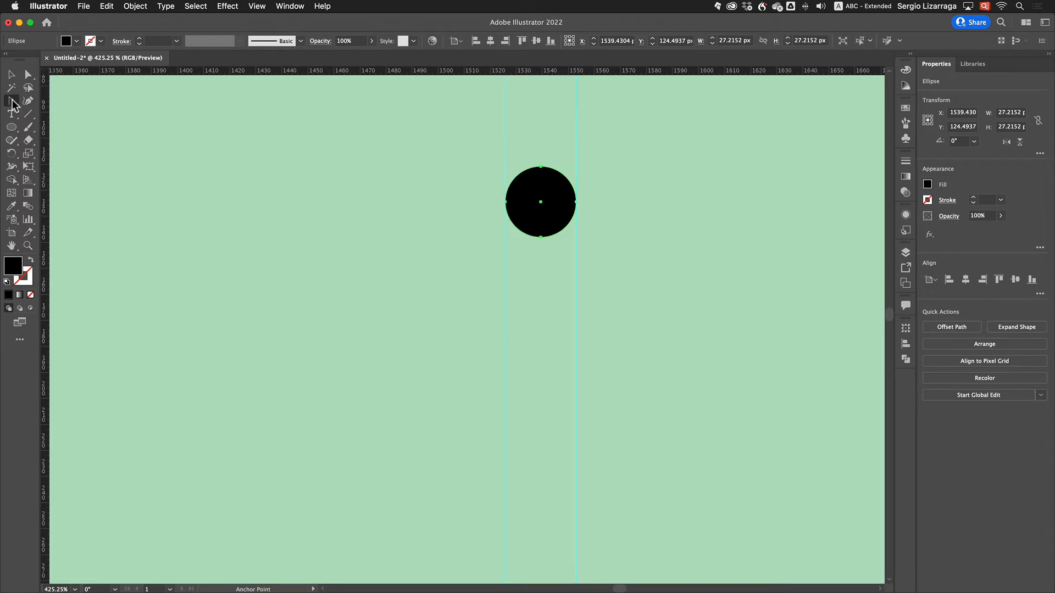
left_click(541, 236)
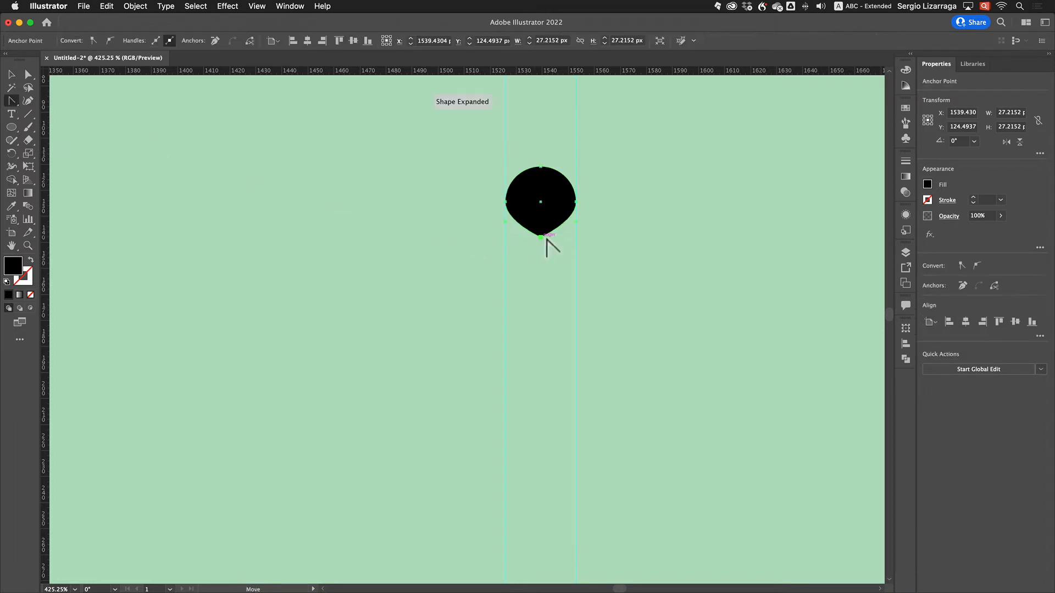
- Move the shape's bottom anchor point 10 px straight down to stretch the circle into a pin
scroll(176, 146, "left", 1)
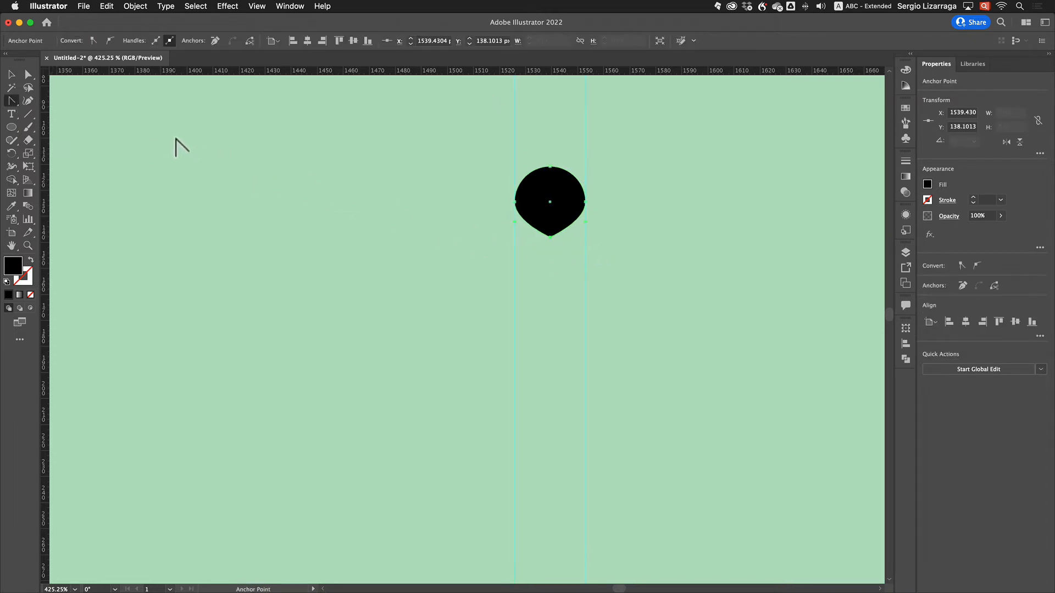
key("Down")
key("Down")
key("Down")
key("Down")
key("Down")
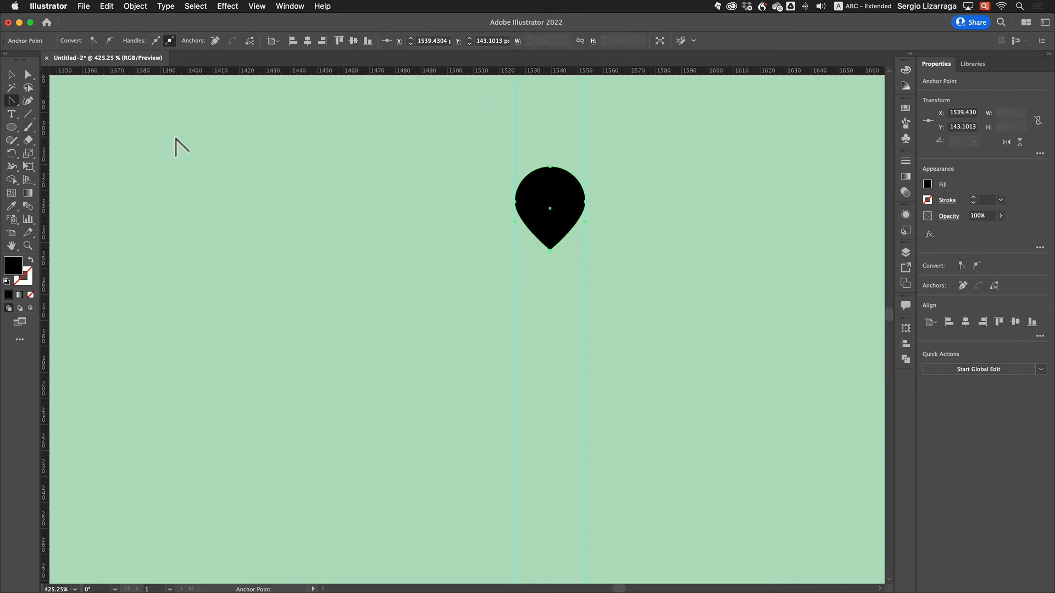
key("Down")
key("Down")
key("Down")
key("Down")
key("Down")
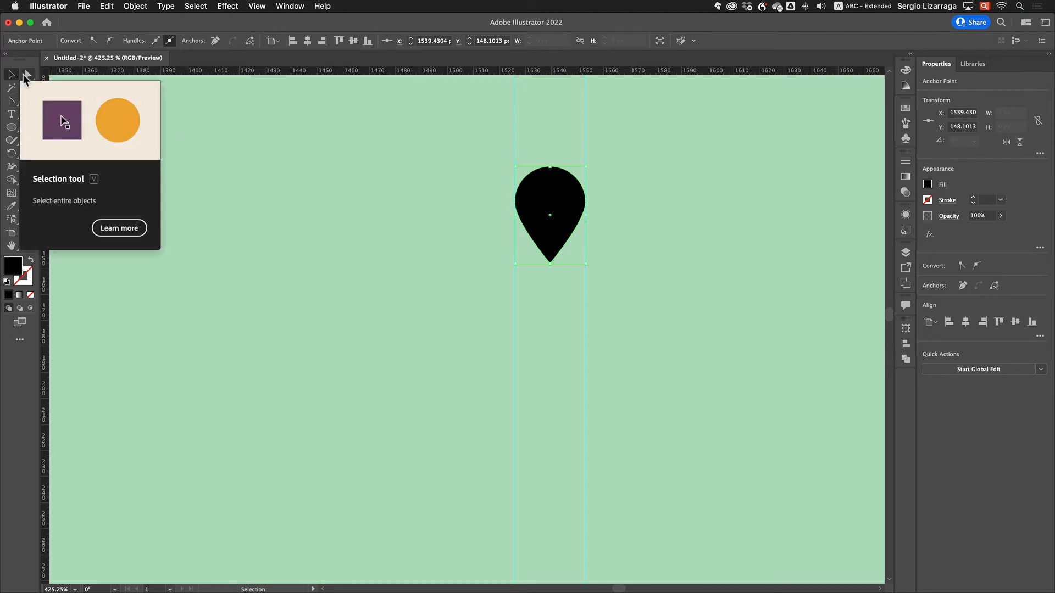
- Add a horizontal guide across the lower part of the pin and extend both side anchor handles down to it
left_click(29, 75)
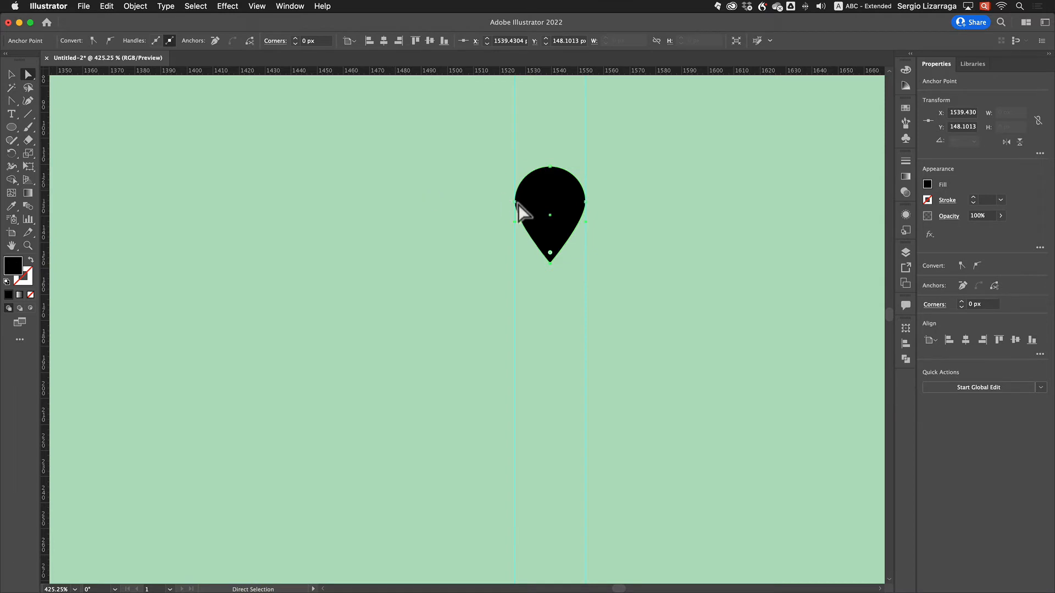
left_click_drag(516, 229, 515, 242)
key("super+z")
left_click_drag(559, 70, 514, 239)
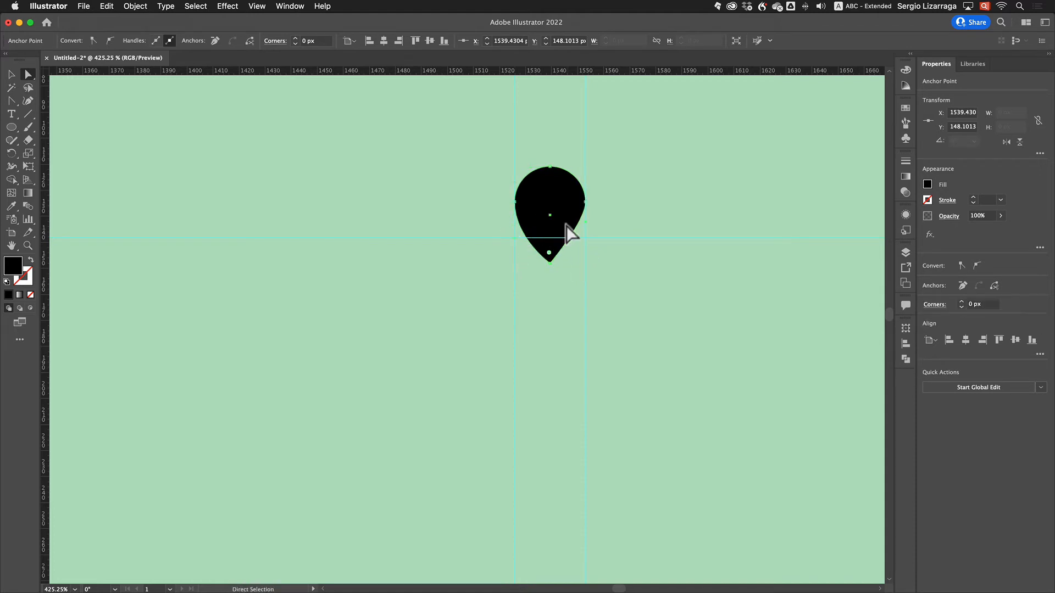
left_click_drag(586, 223, 585, 238)
left_click(643, 219)
left_click(560, 223)
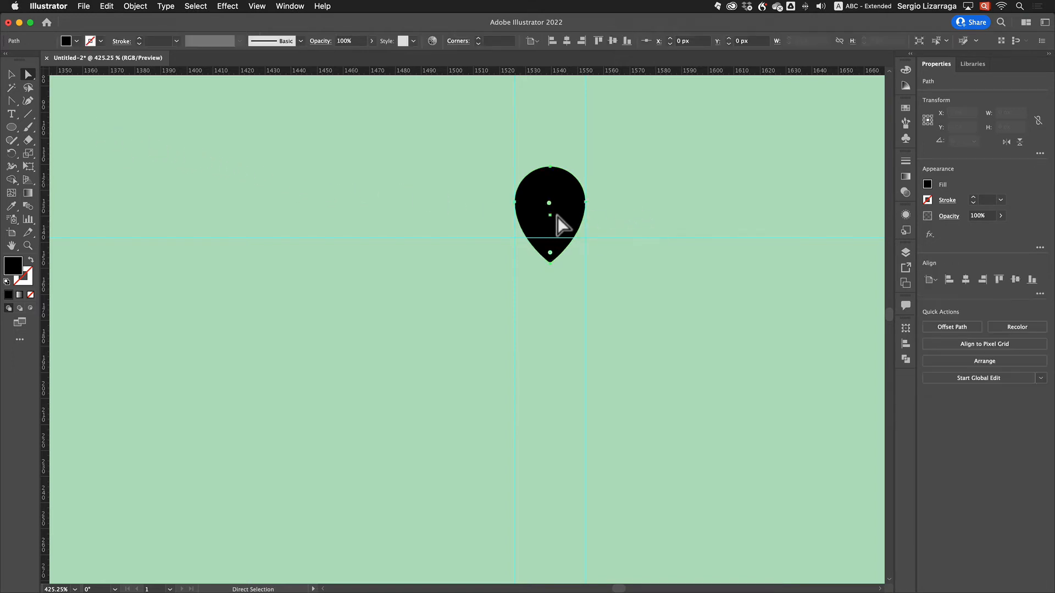
left_click(660, 230)
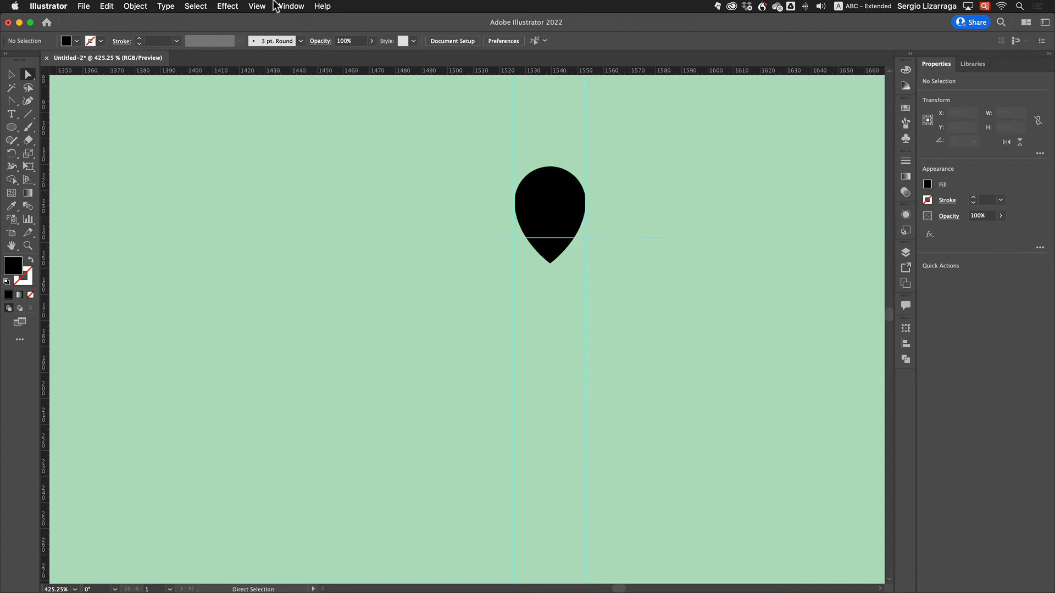
- Unlock the guides and delete the horizontal guide and both vertical guides around the pin
left_click(257, 6)
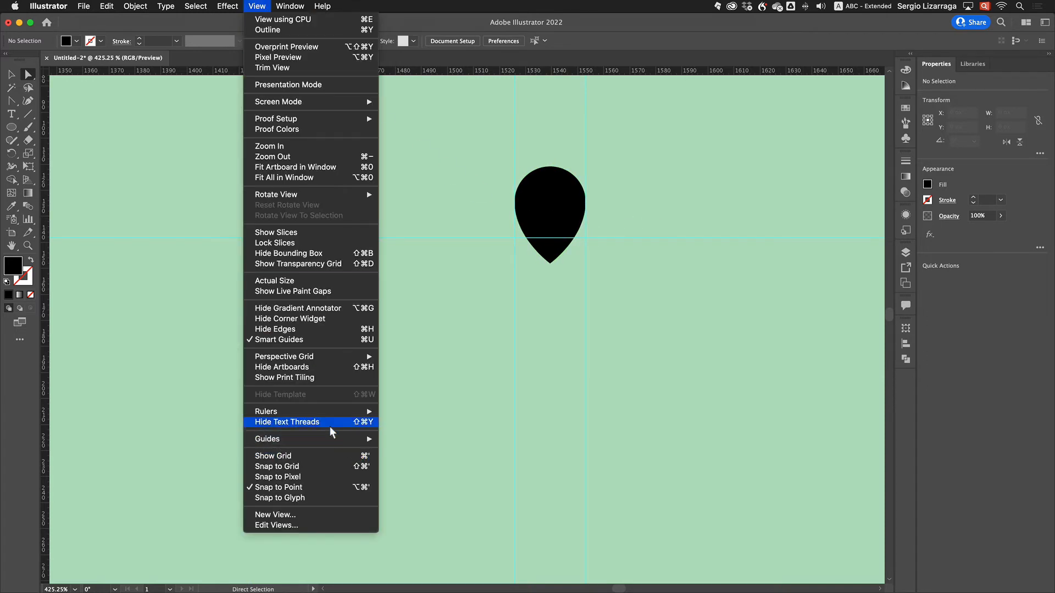
mouse_move(322, 445)
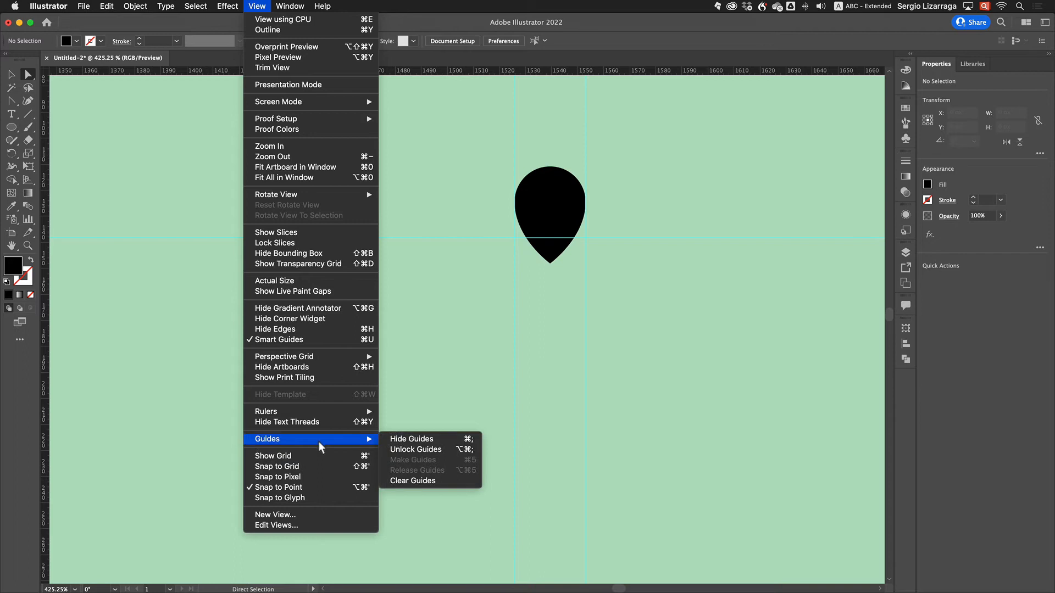
left_click(445, 451)
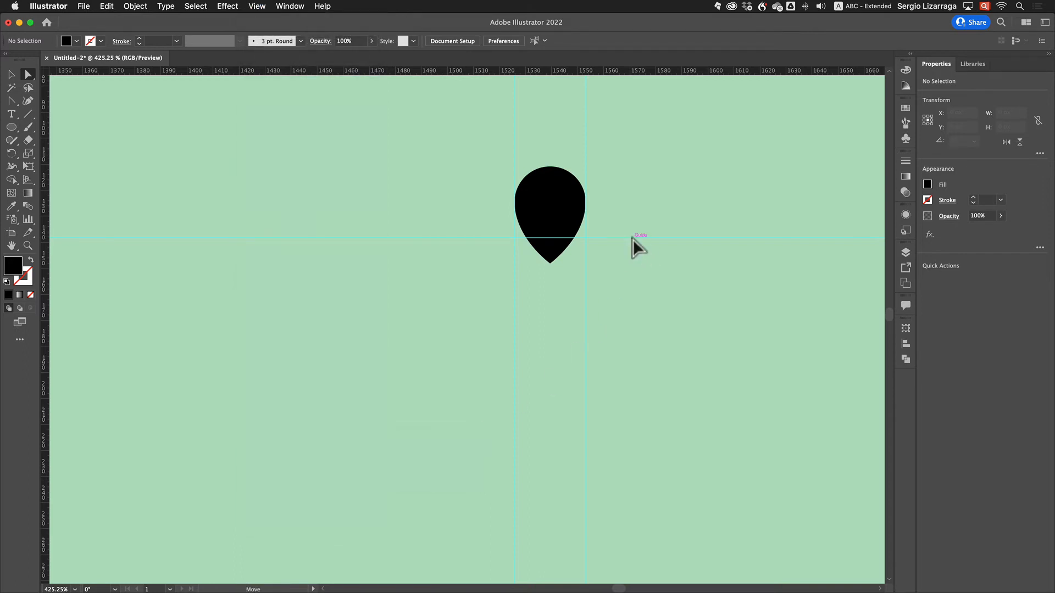
left_click(632, 239)
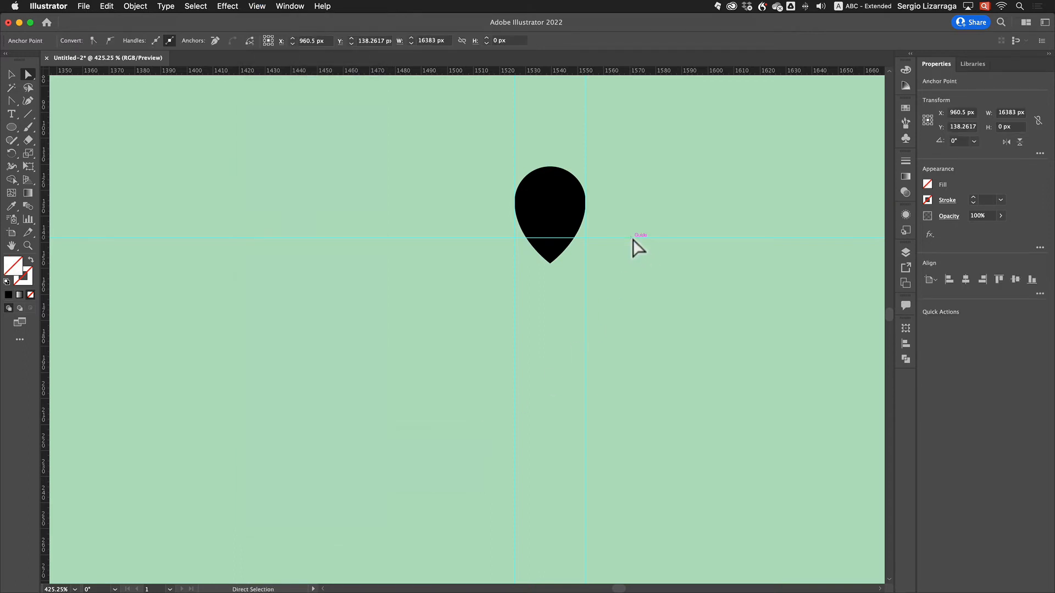
key("BackSpace")
left_click(585, 258)
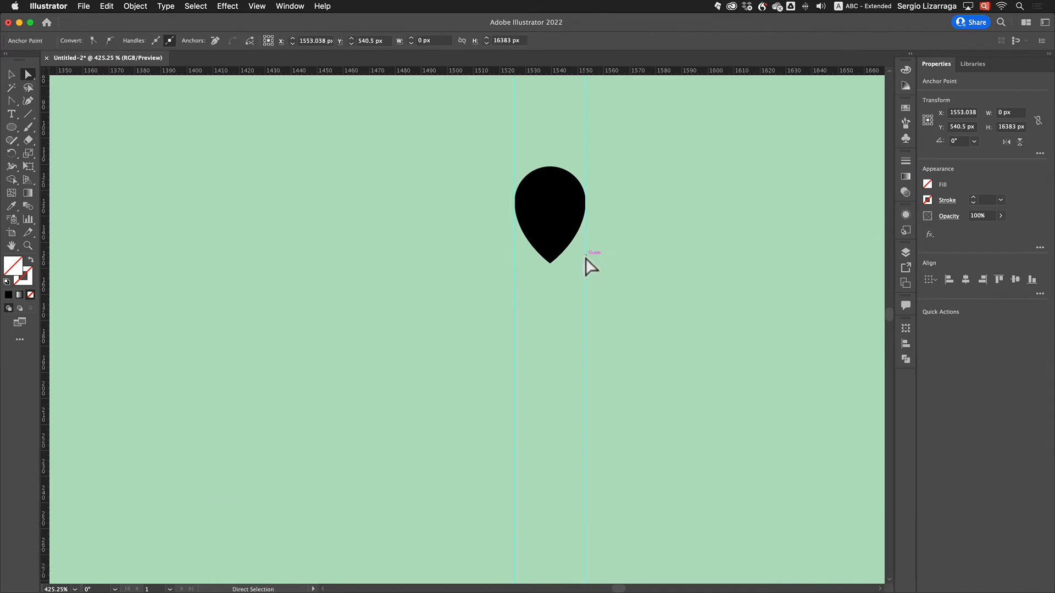
key("BackSpace")
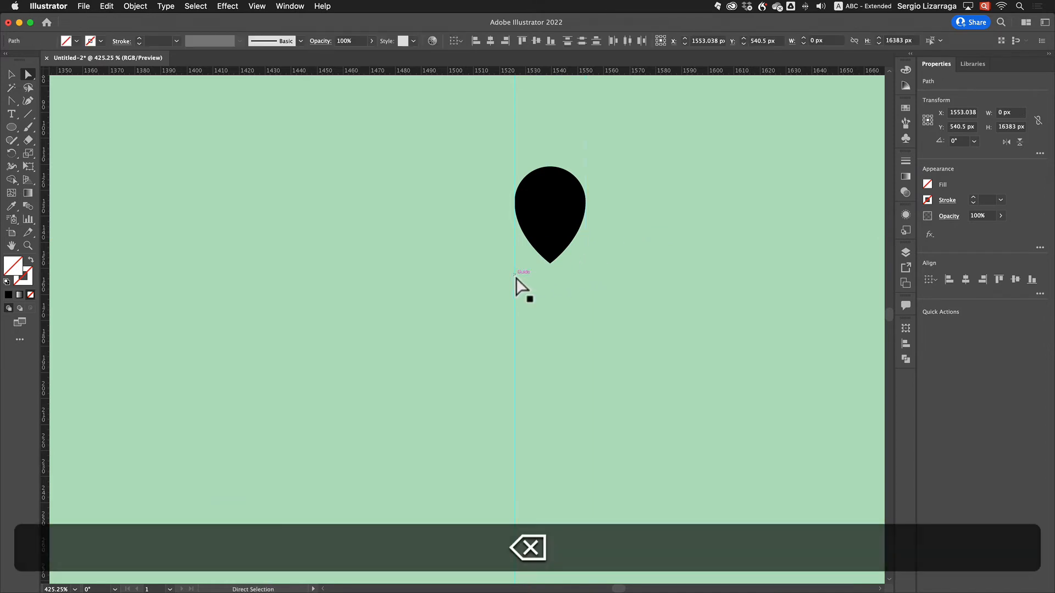
left_click(515, 278)
key("BackSpace")
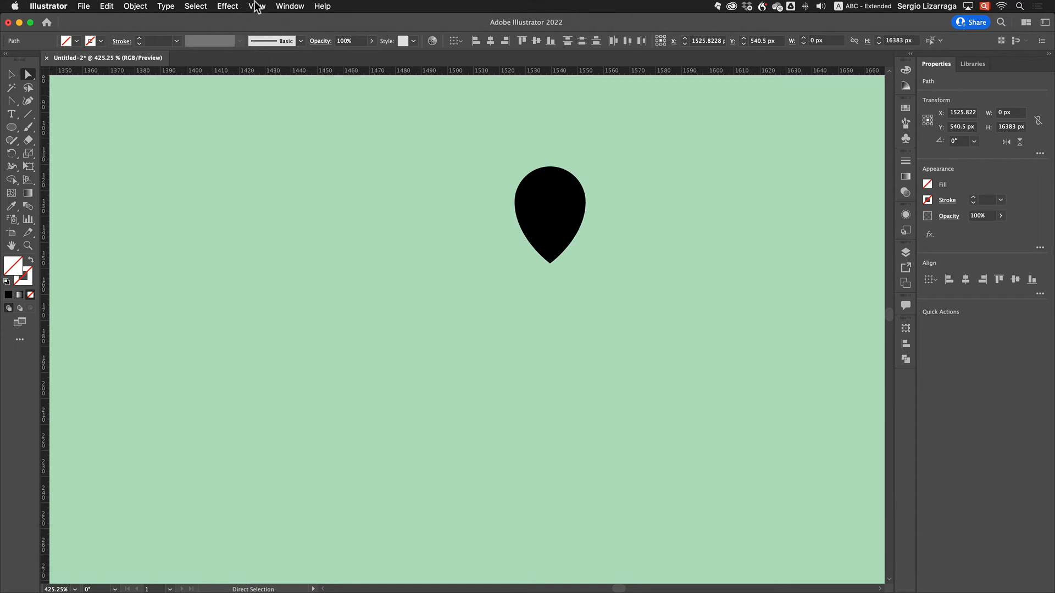
- Lock the guides again
left_click(256, 6)
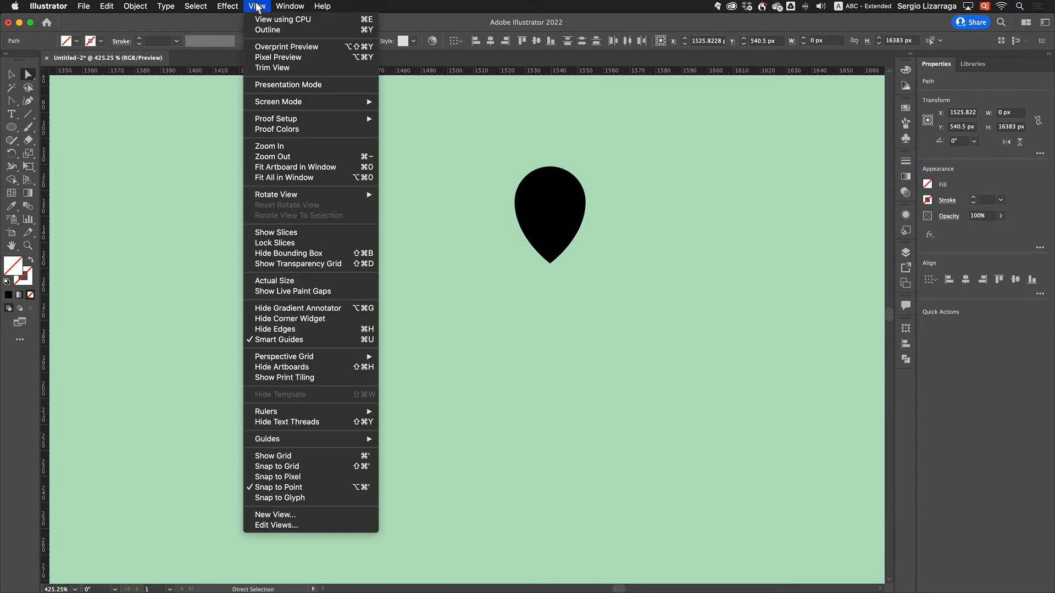
mouse_move(354, 442)
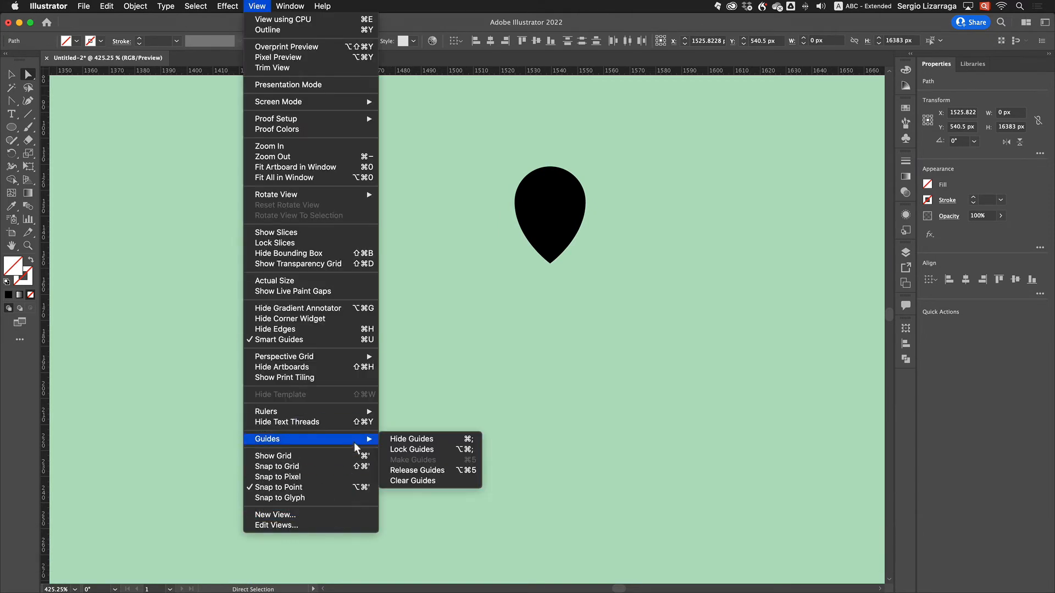
left_click(440, 449)
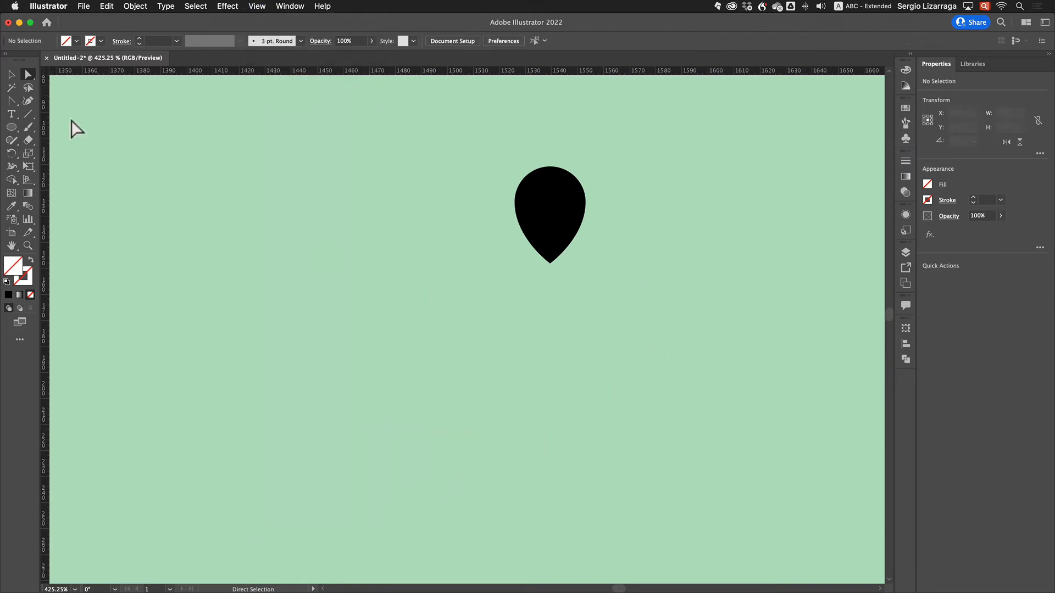
- Convert the pin into a dynamic symbol named "Spot" with the Movie Clip export type
left_click(12, 77)
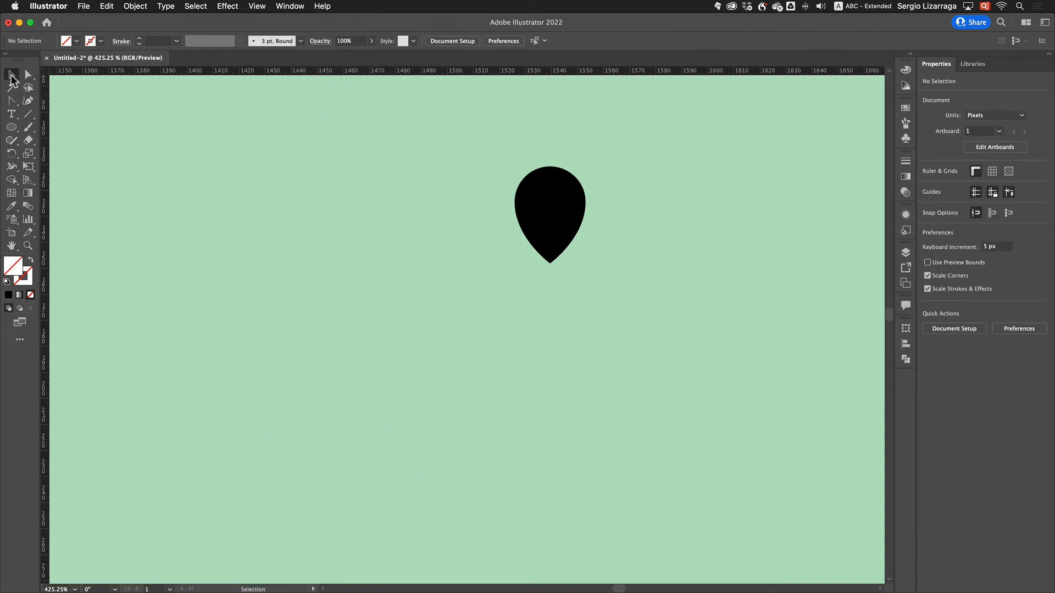
left_click(567, 222)
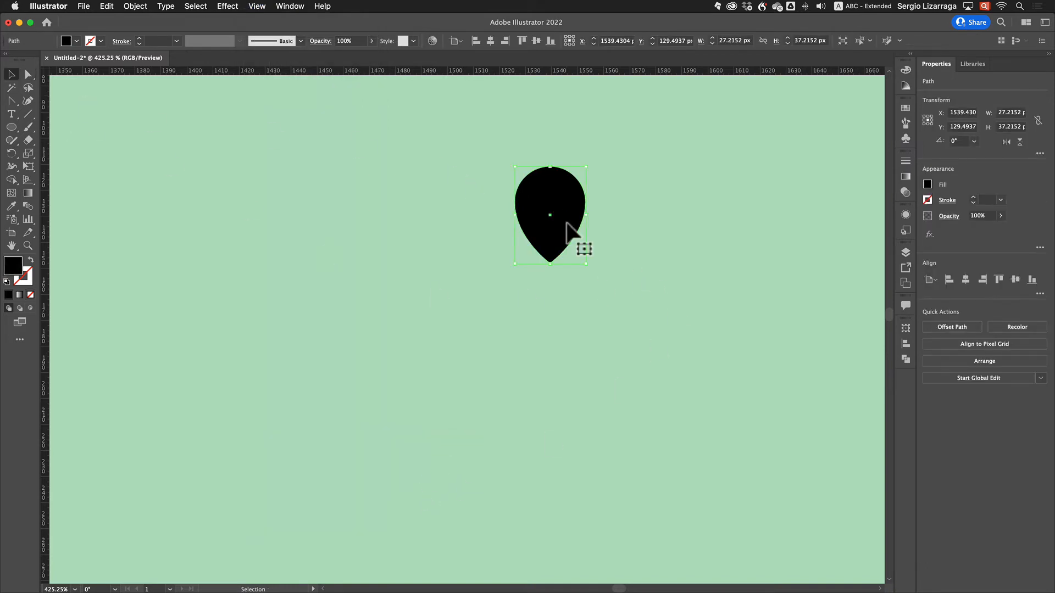
key("F8")
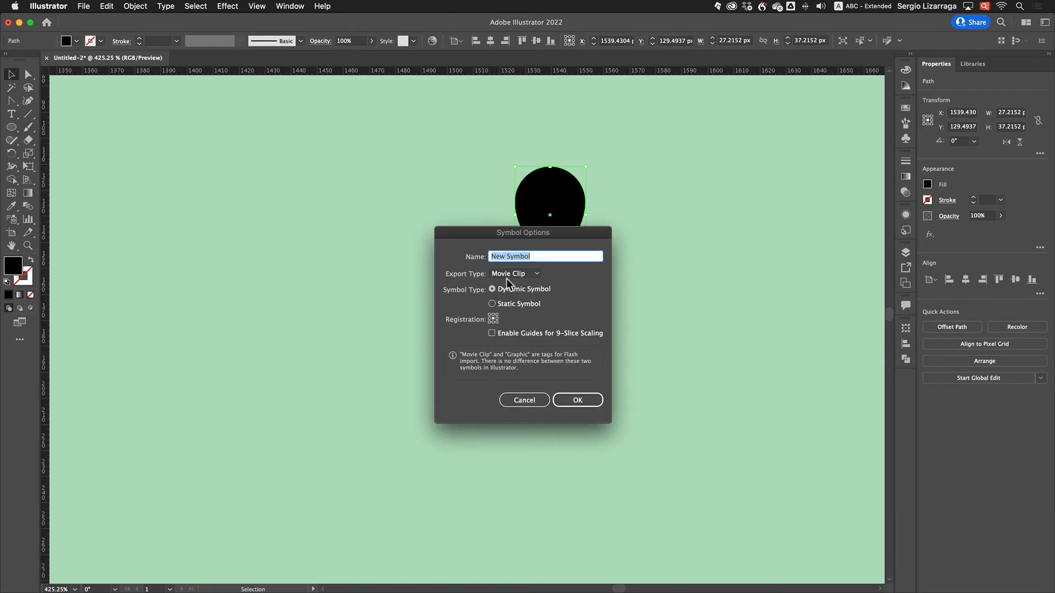
left_click(533, 276)
left_click(527, 285)
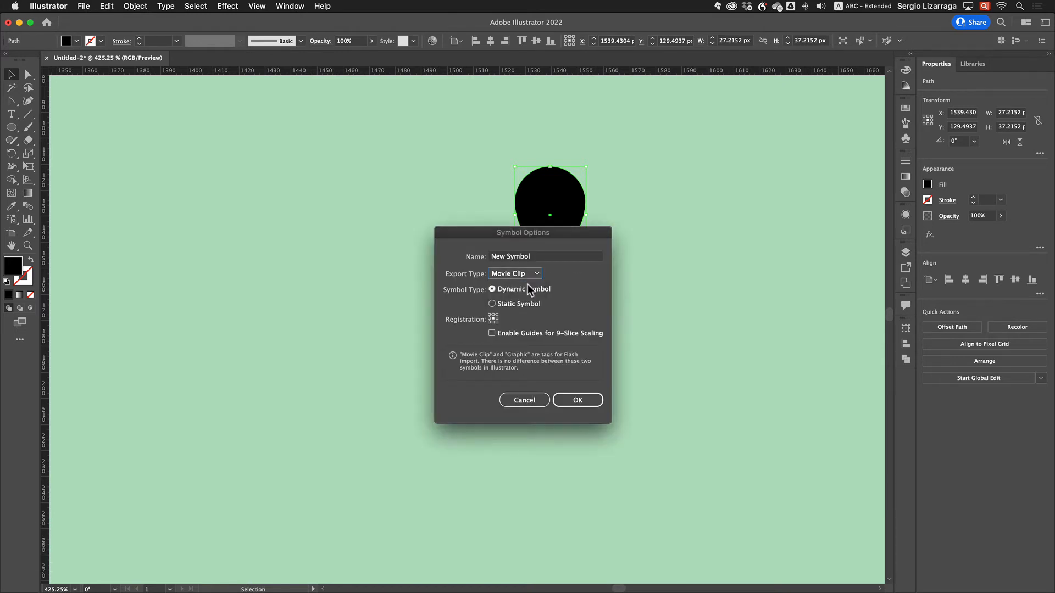
left_click_drag(535, 256, 456, 255)
type("Spot")
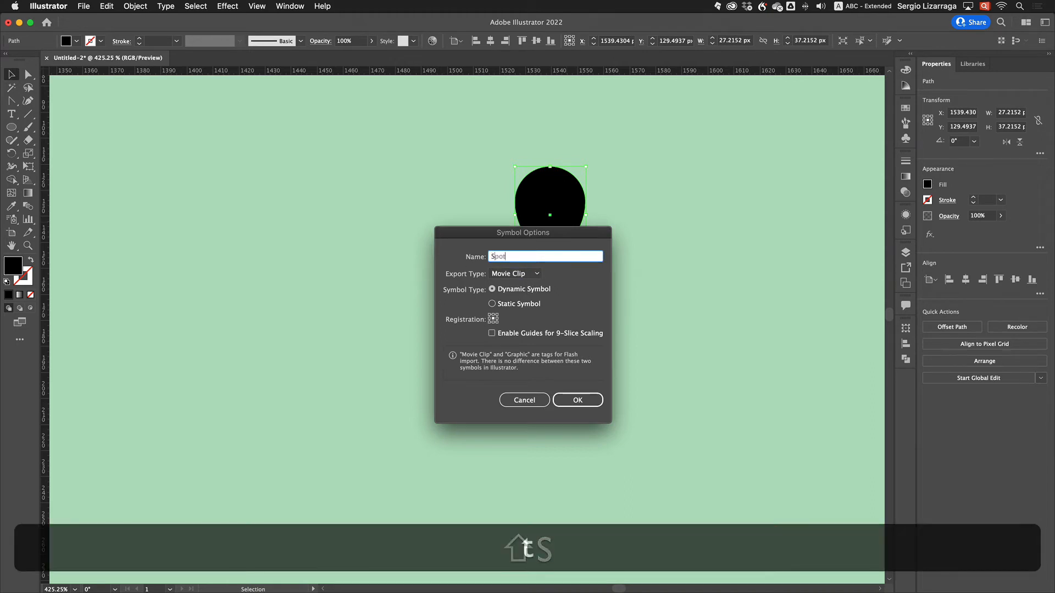
left_click(575, 400)
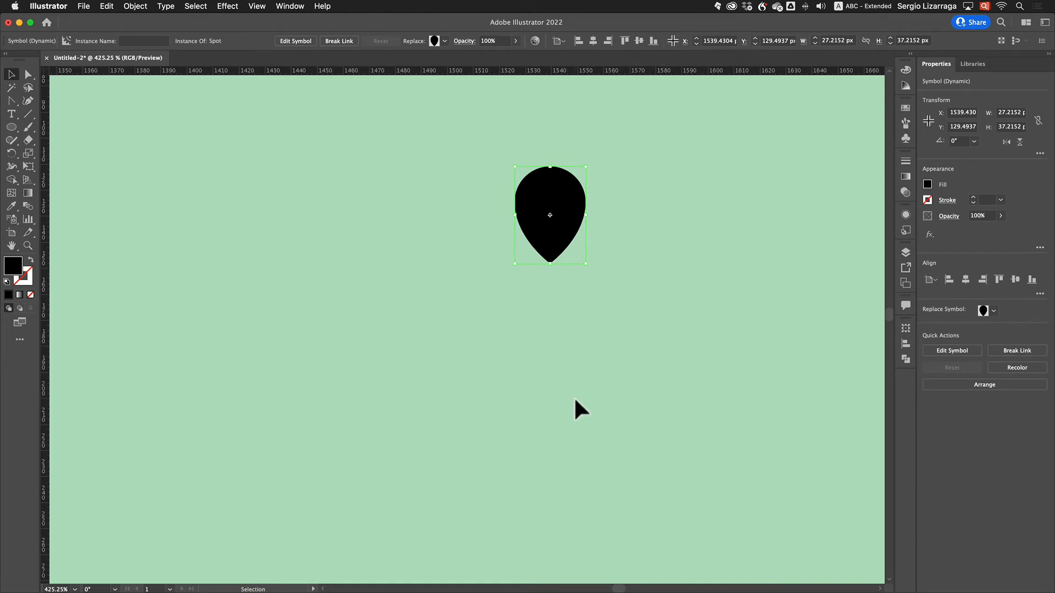
- Duplicate and position Spot pins at two places along the eastern river trails and one beside the road southwest of the northern village
key("super+0")
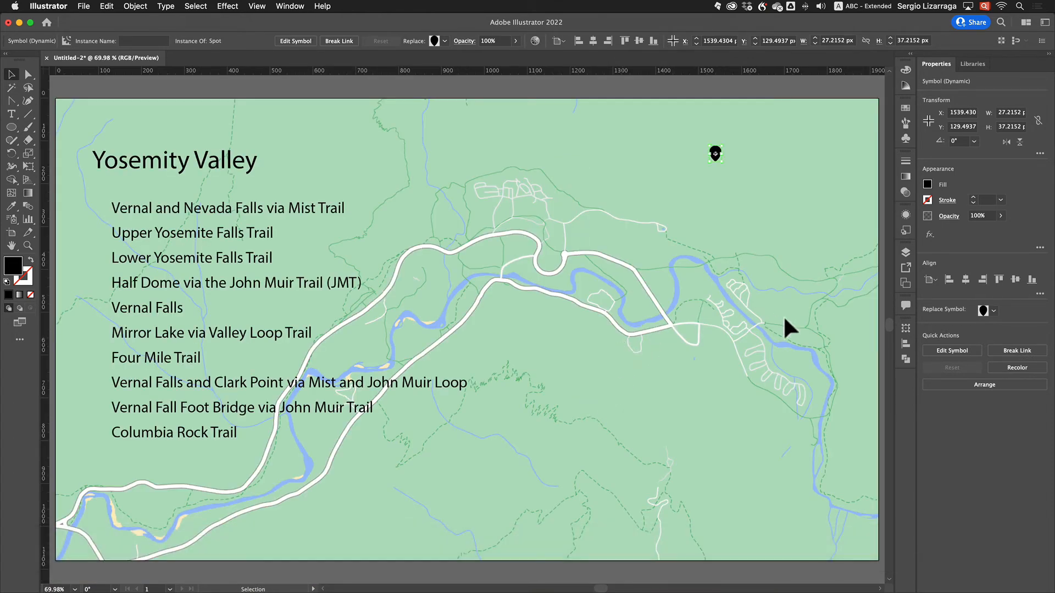
left_click(745, 165)
left_click(716, 153)
left_click_drag(716, 151, 687, 175)
left_click_drag(687, 173, 837, 393)
left_click_drag(717, 153, 822, 338)
left_click_drag(818, 339, 473, 232)
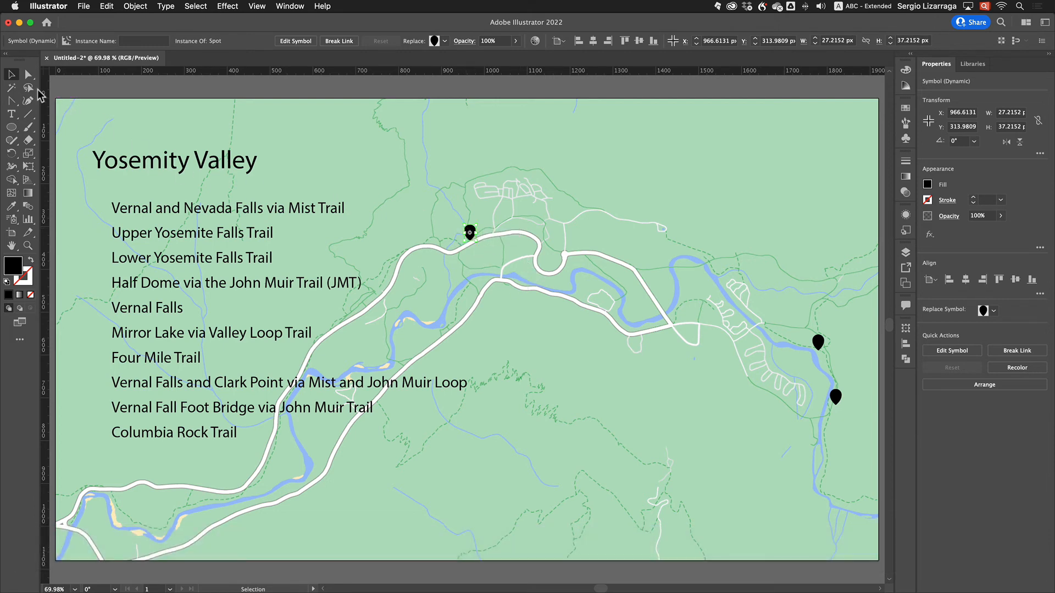
- Duplicate the roadside Spot pin just to its west and place another copy on the river bend to the south
left_click(455, 238)
left_click(471, 230)
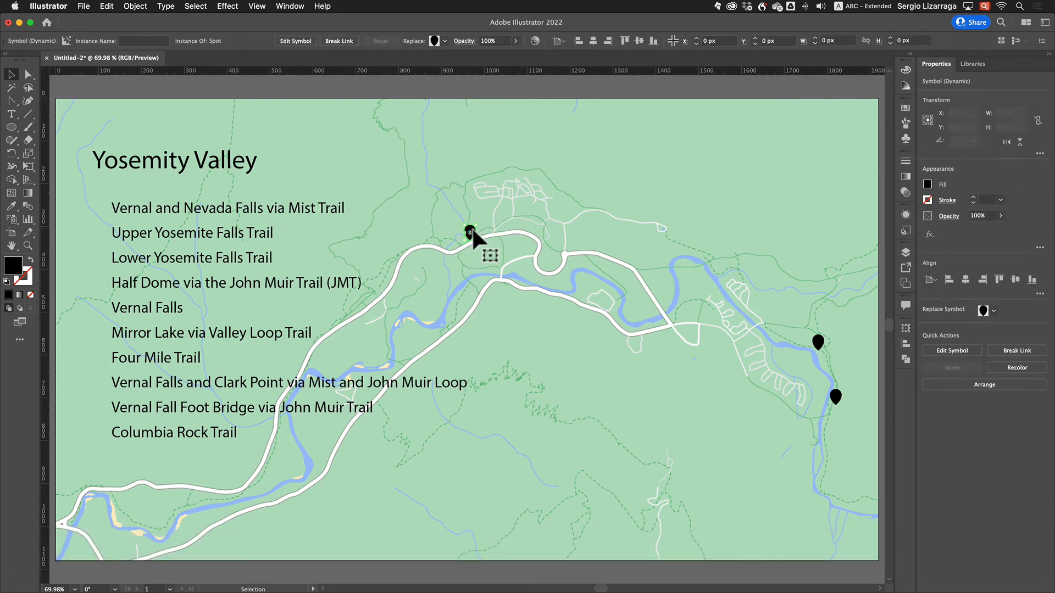
key("alt")
mouse_move(473, 231)
left_mouse_down()
mouse_move(446, 232)
mouse_move(454, 236)
left_mouse_up()
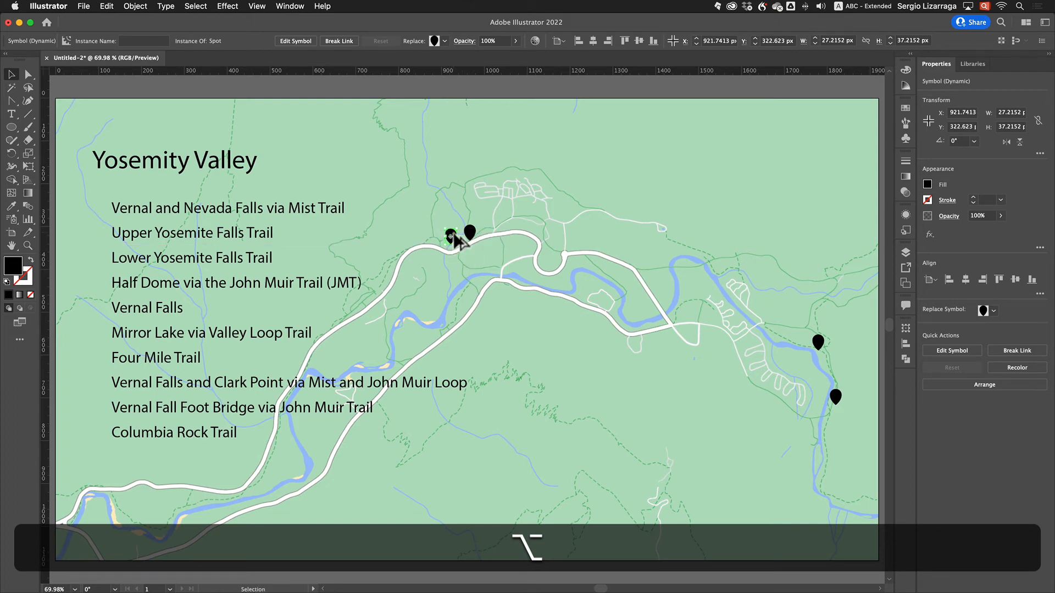
left_click_drag(455, 236, 449, 322)
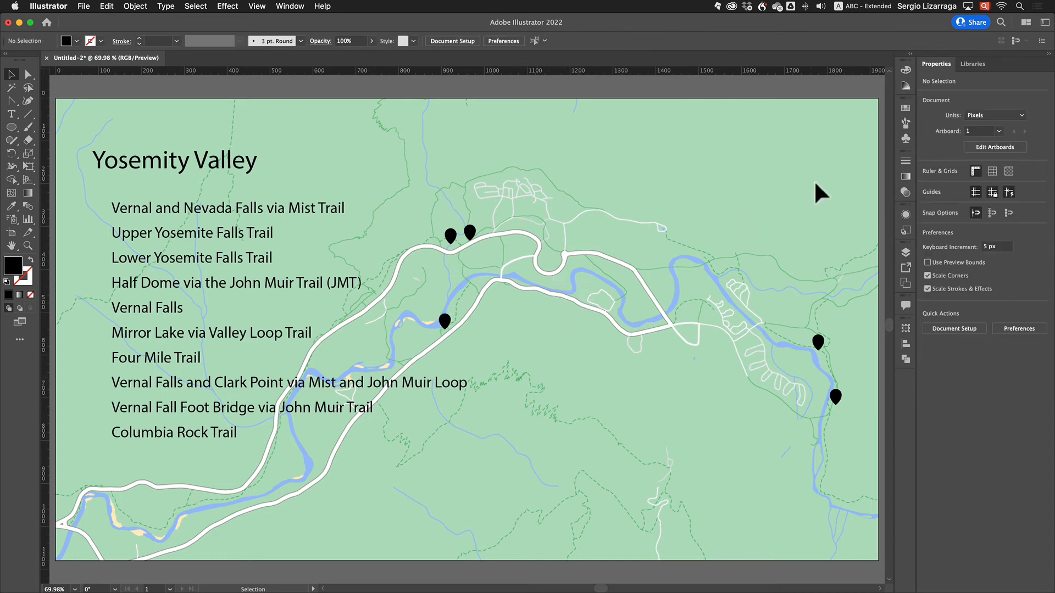
- Open the Spot symbol for editing and place horizontal and vertical guides crossing at the centre of the pin's round head
left_click(471, 234)
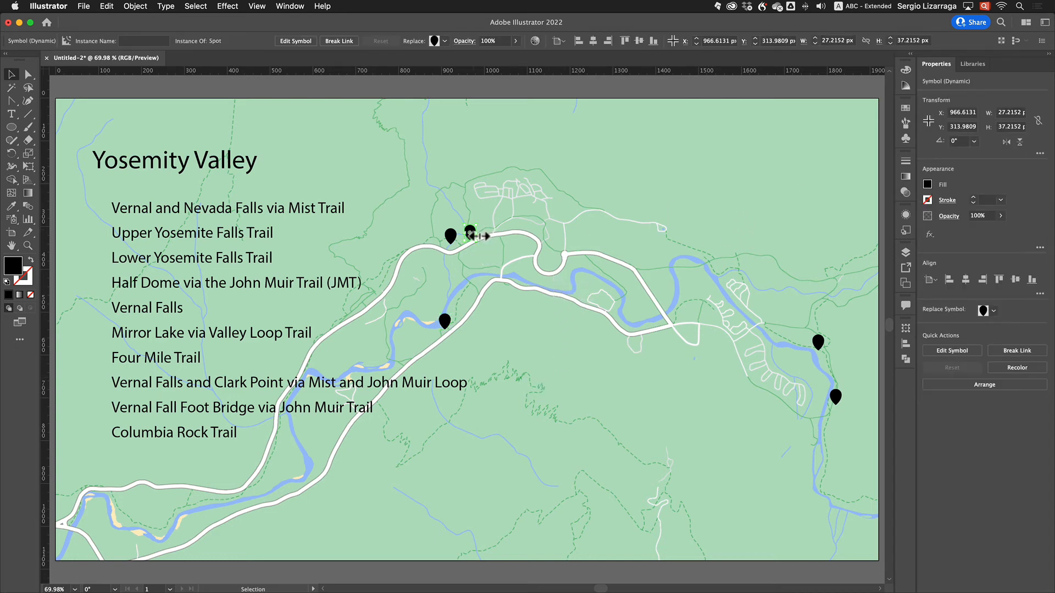
double_click(470, 231)
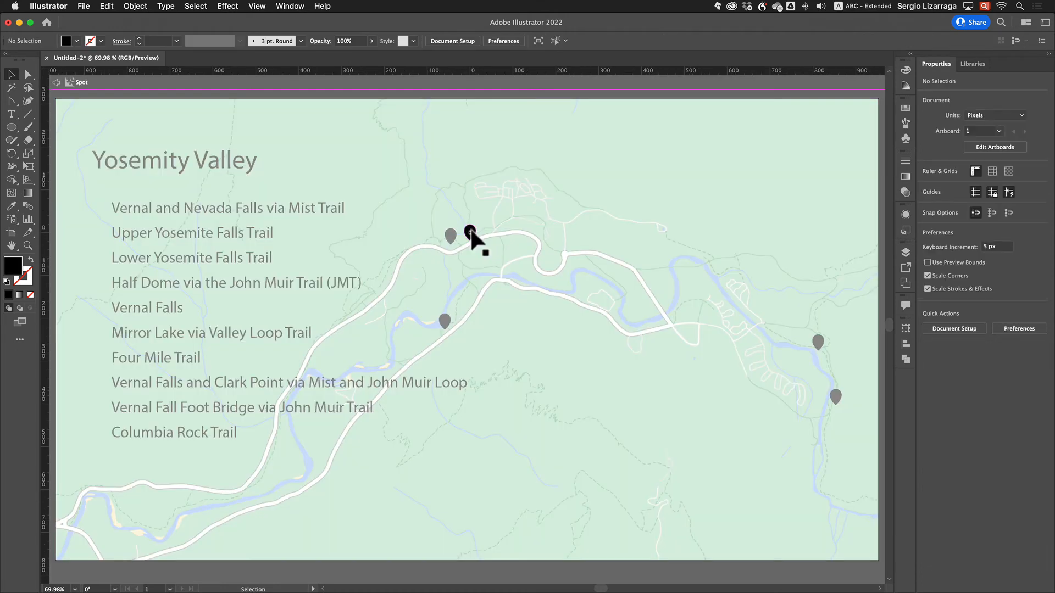
key("super+space")
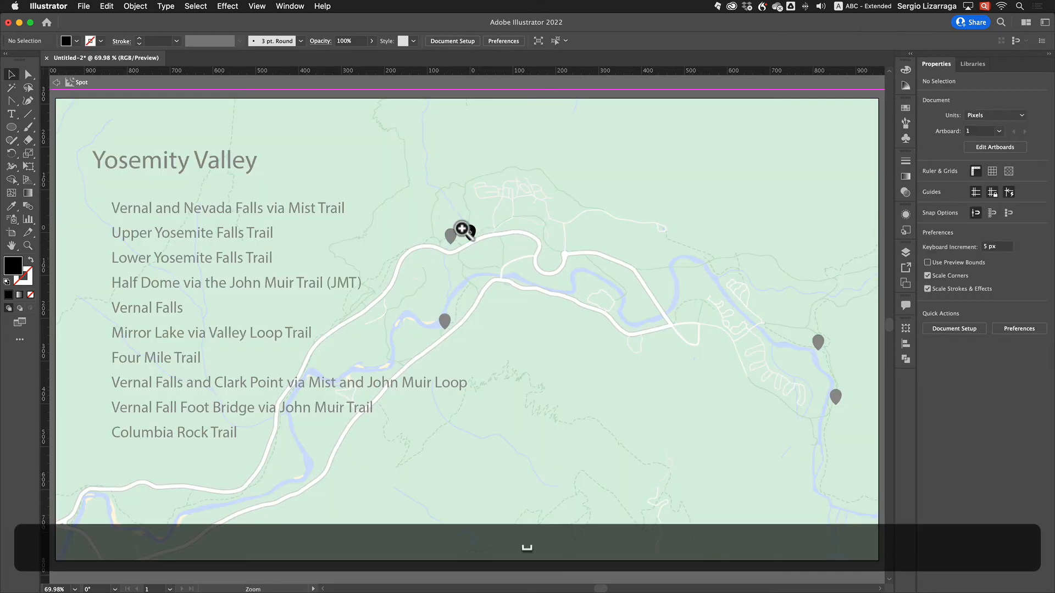
left_click_drag(460, 226, 648, 377)
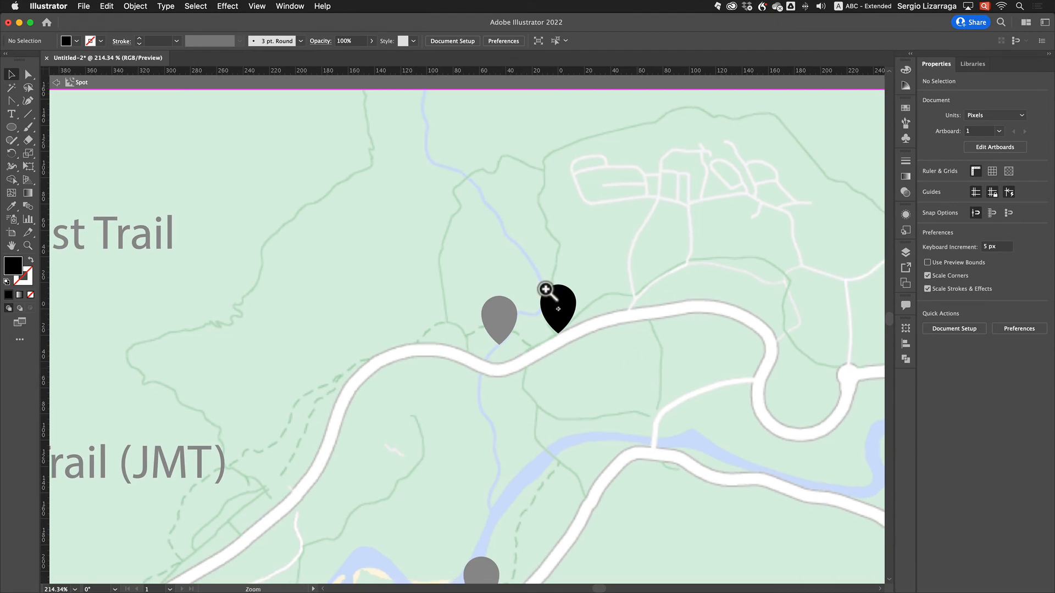
key("super+space")
mouse_move(546, 292)
left_mouse_down()
mouse_move(588, 331)
mouse_move(544, 308)
left_mouse_up()
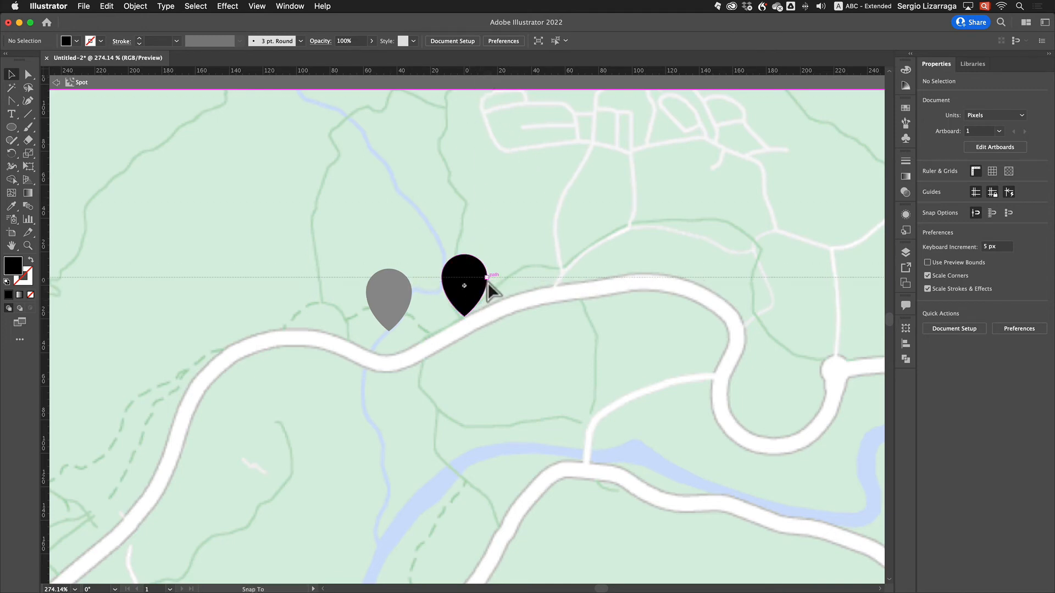
left_click_drag(487, 279, 486, 278)
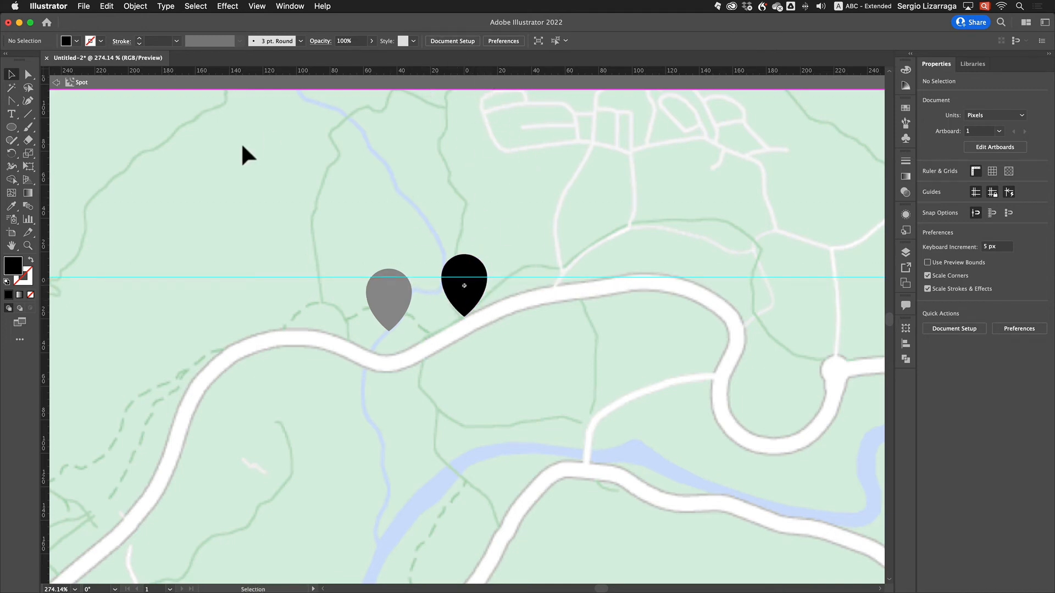
left_click_drag(46, 231, 467, 275)
- Draw a circle about 21 px in diameter centred on the guide crossing in the pin's round head
left_click(11, 127)
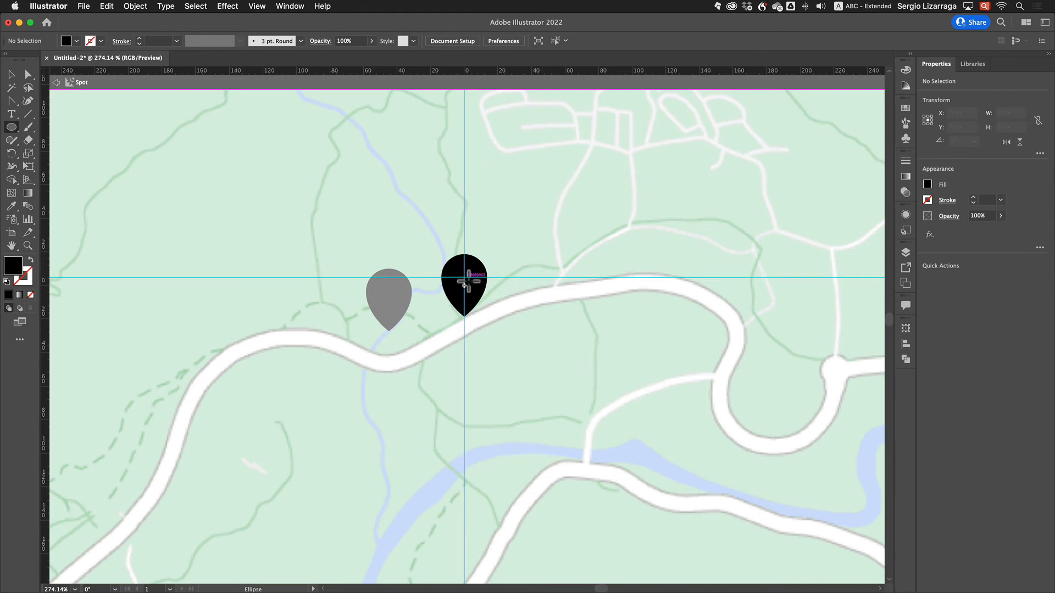
left_click_drag(464, 281, 482, 299)
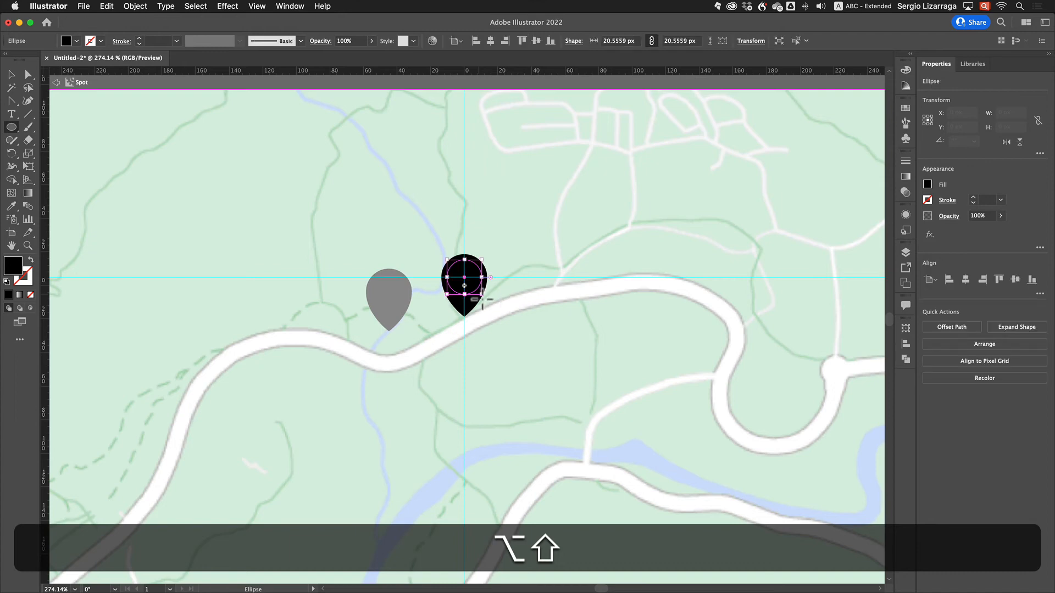
left_click(11, 74)
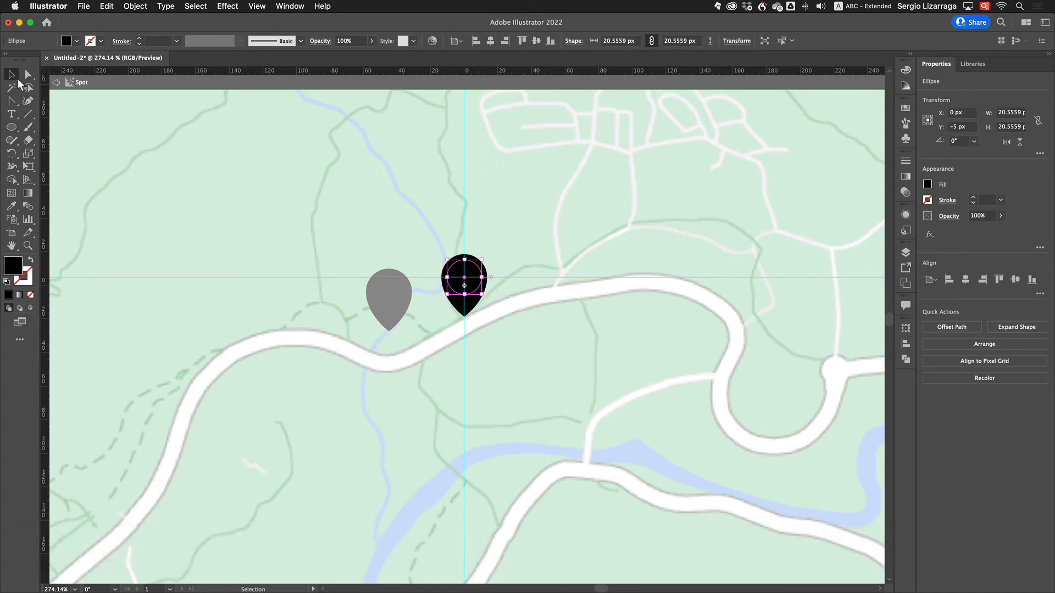
- Try cutting the circle out of the pin by combining both shapes into a compound path, and undo it
left_click(465, 305, "shift")
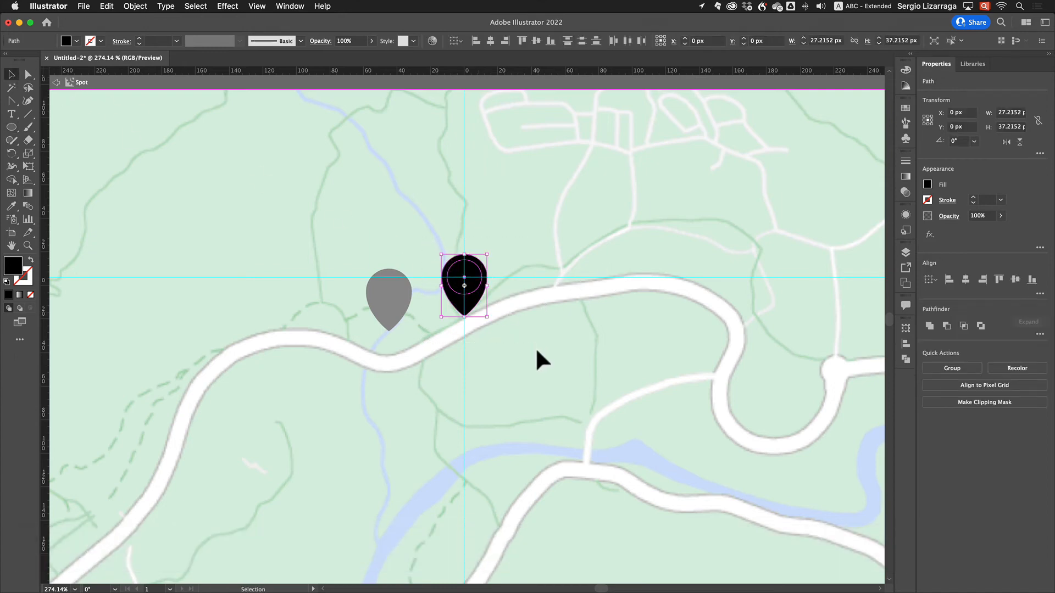
left_click(127, 7)
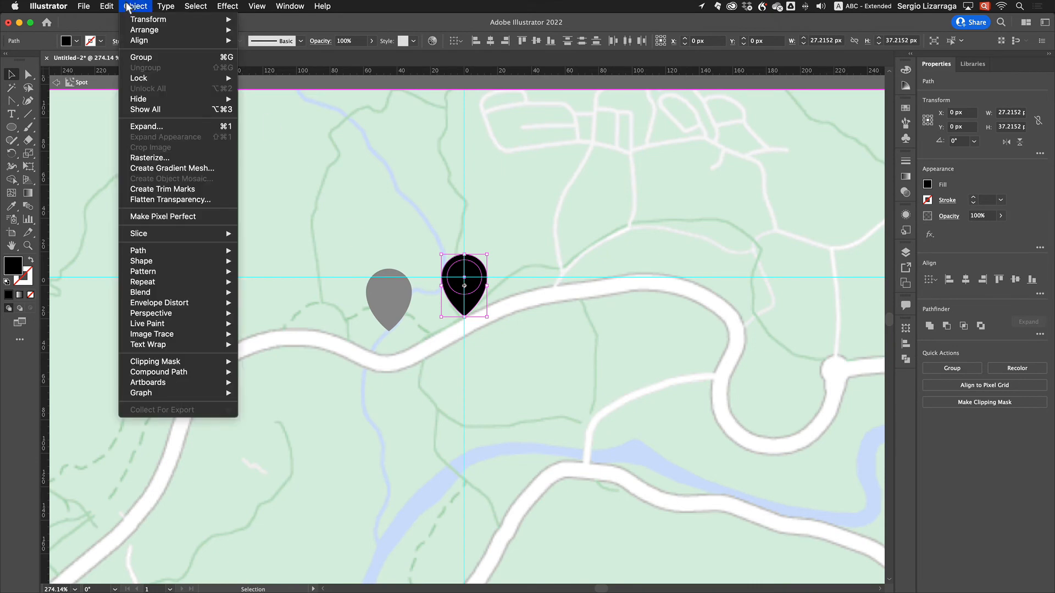
mouse_move(208, 372)
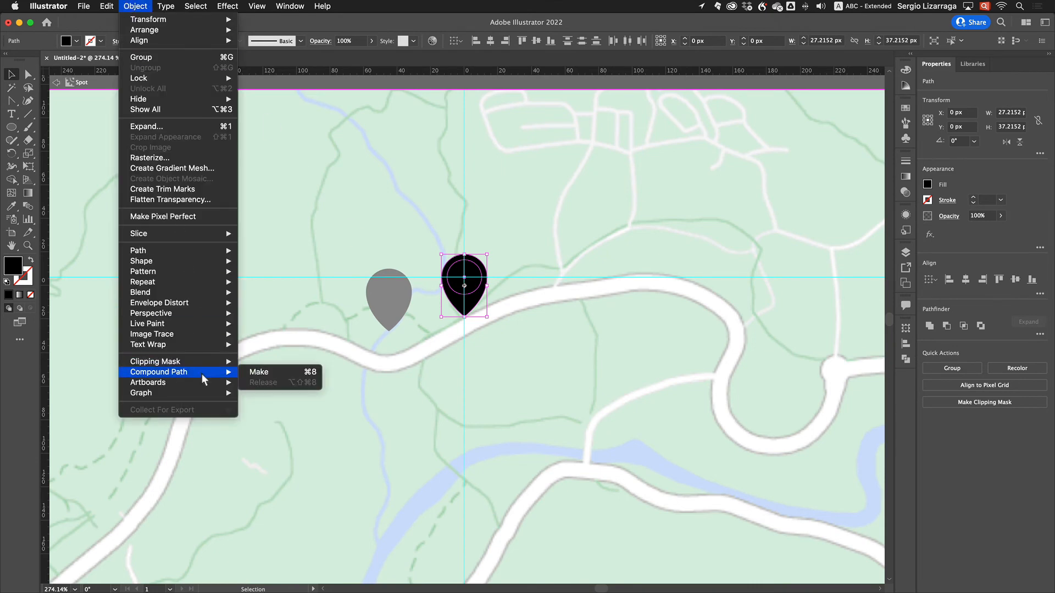
left_click(276, 374)
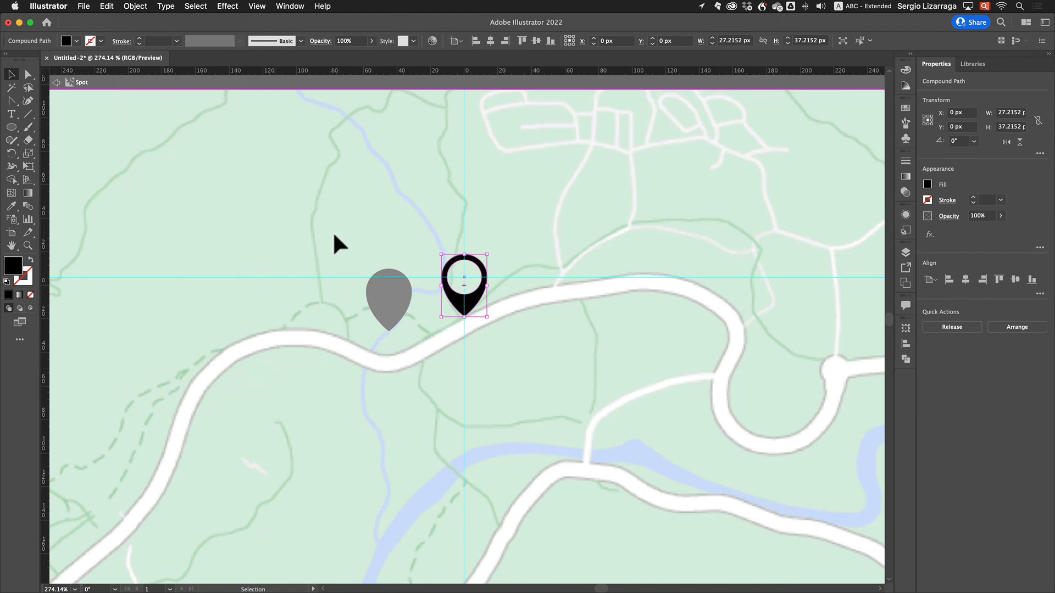
left_click(522, 432)
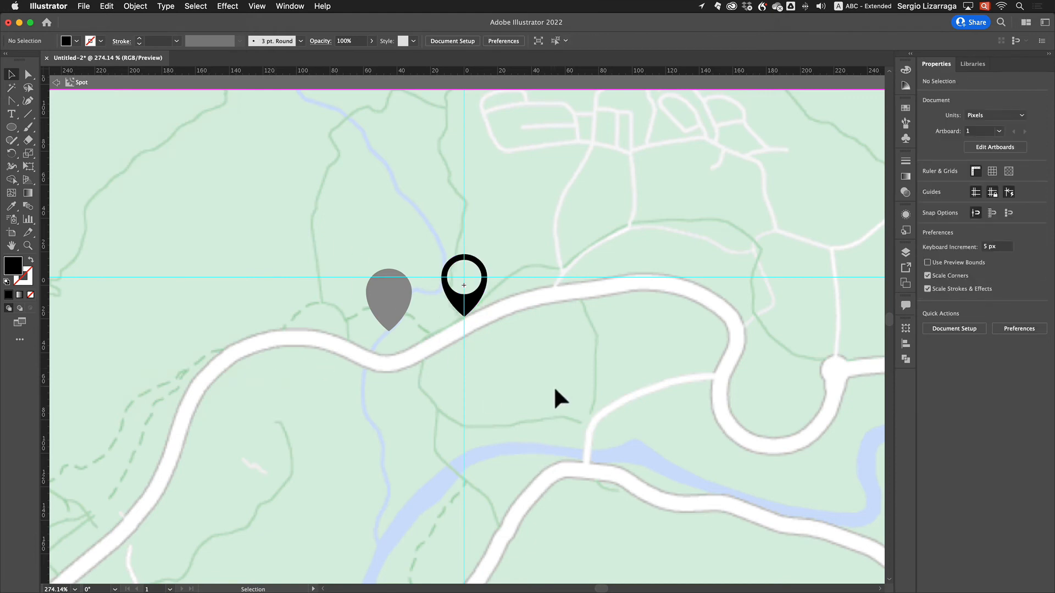
key("cmd+z")
- Fill the circle in the pin's head with white and exit symbol editing
left_click(487, 272)
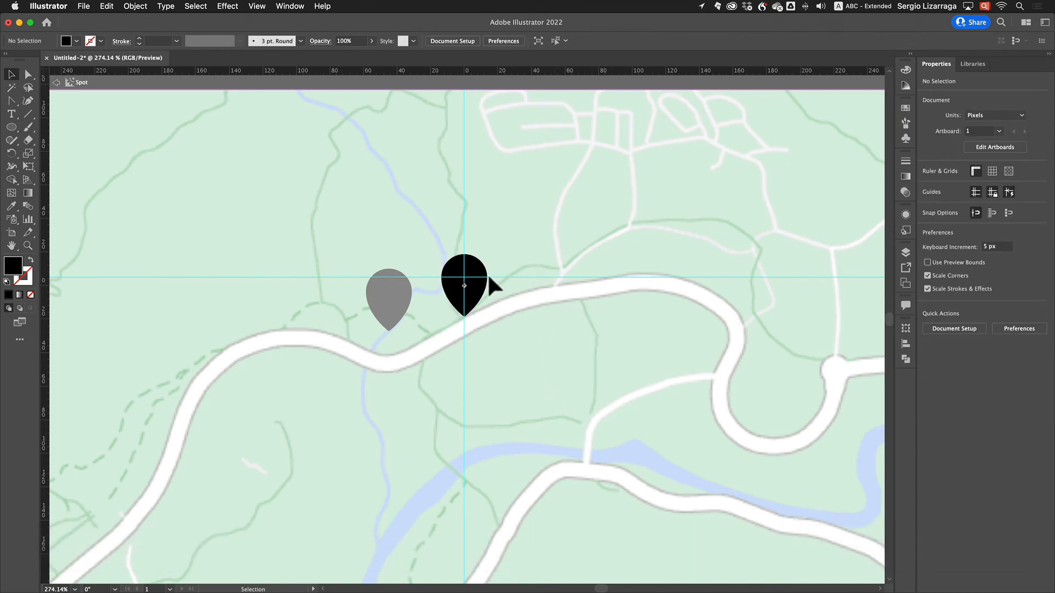
left_click(471, 286)
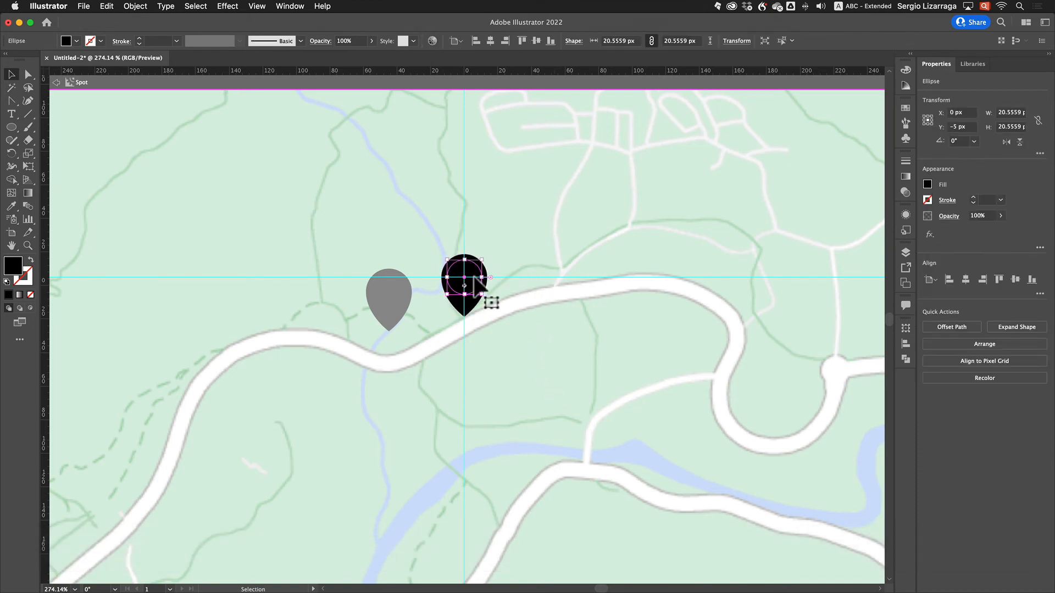
double_click(19, 267)
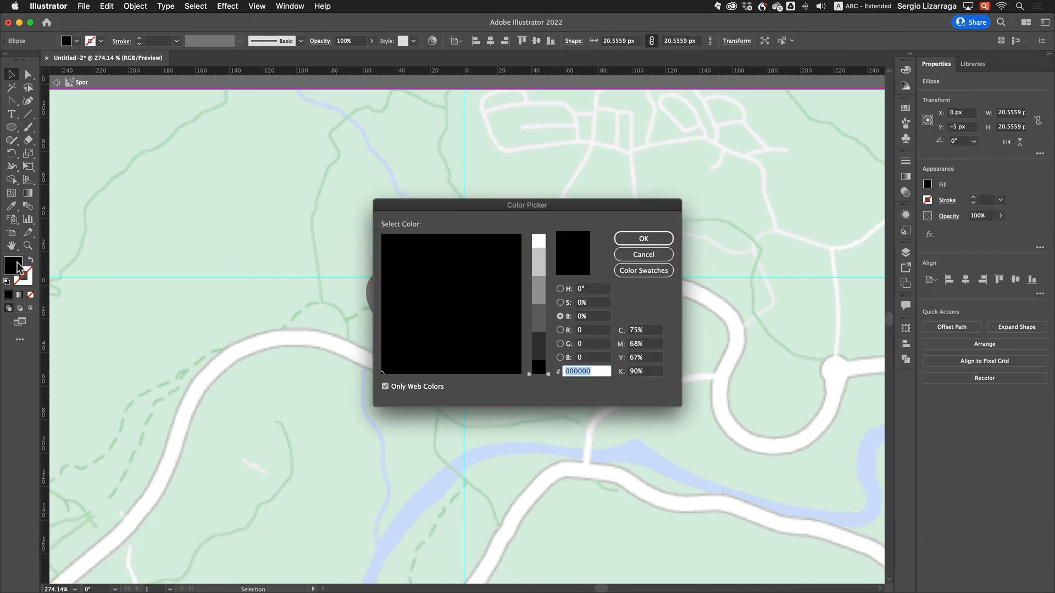
left_click(537, 246)
left_click(652, 242)
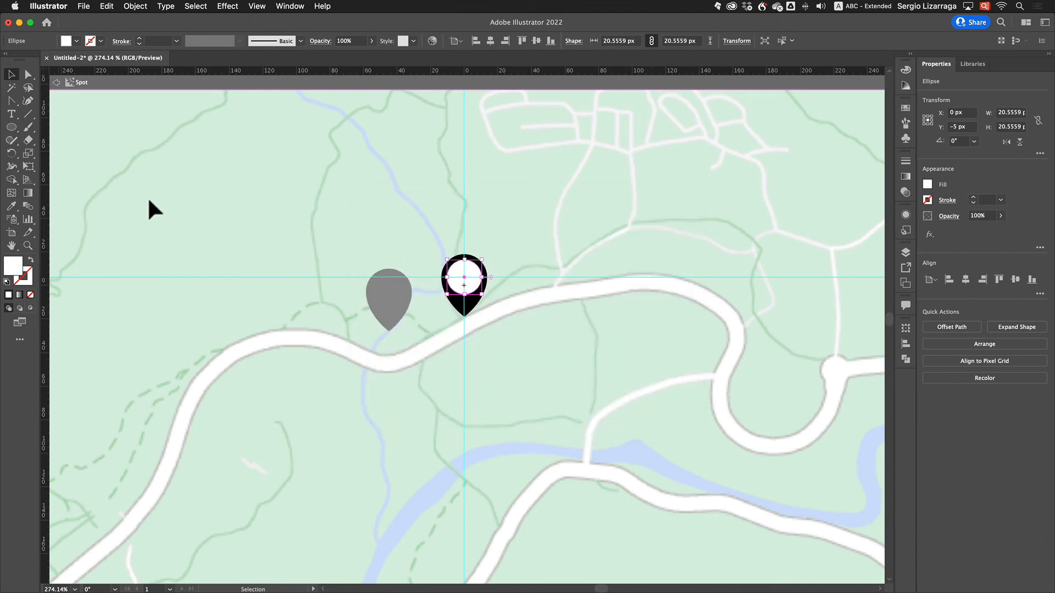
left_click(57, 83)
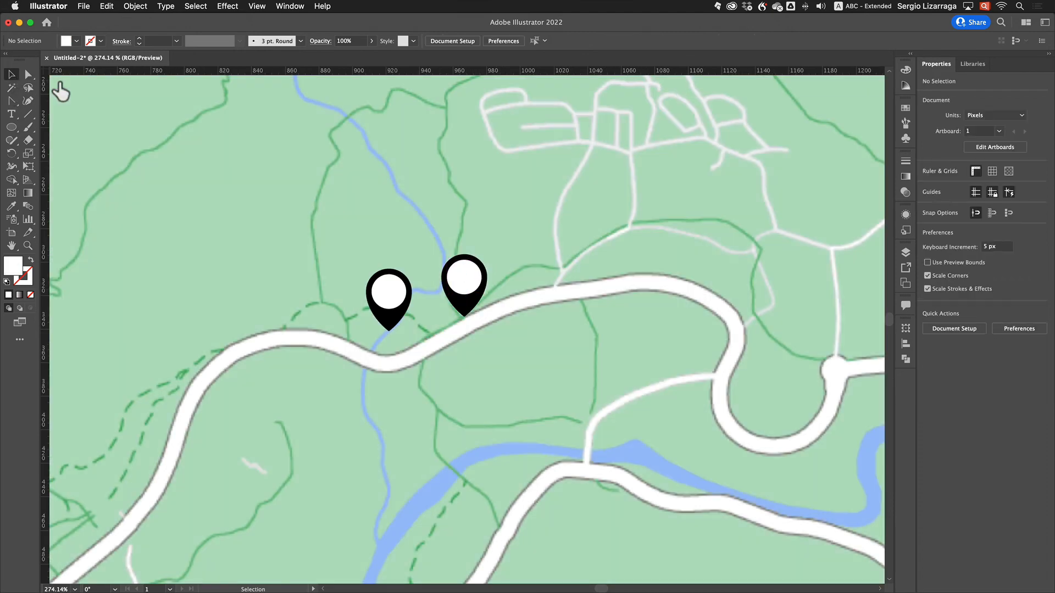
- Fit the artboard in view and unlock the "buttons" layer
key("super")
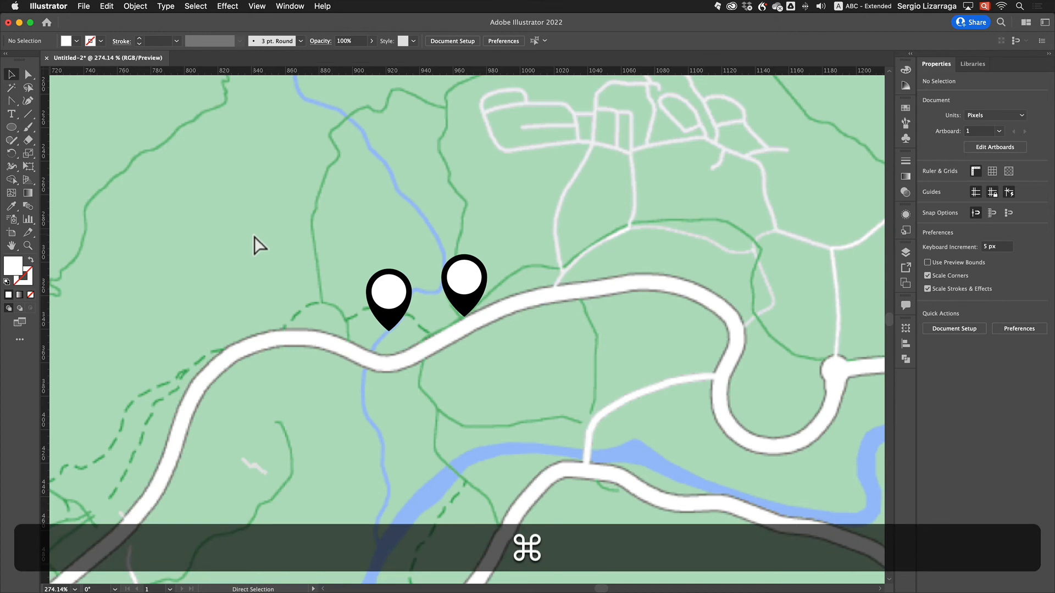
key("super+0")
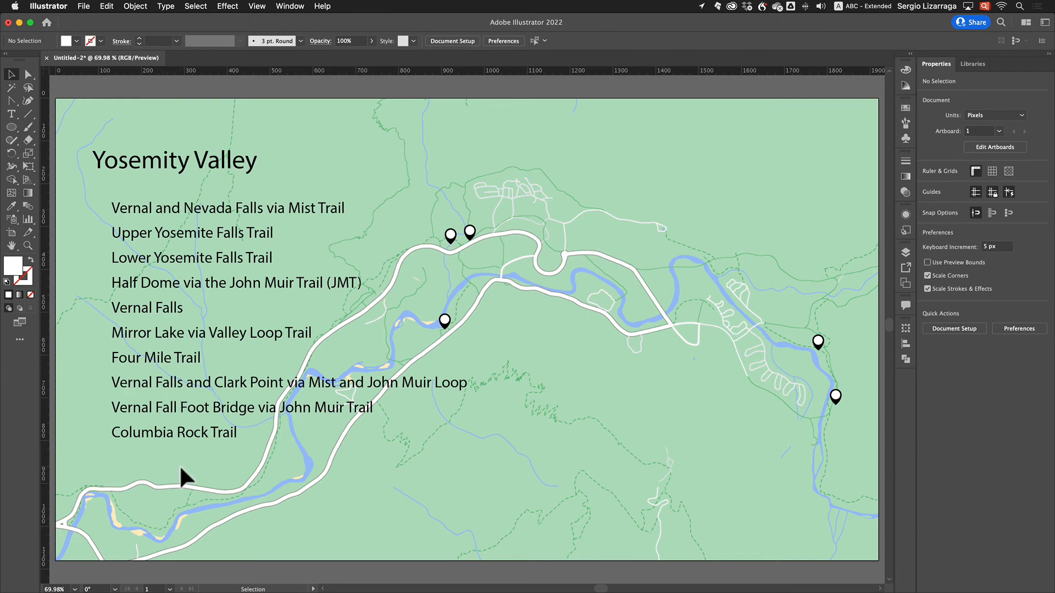
key("shift+Up")
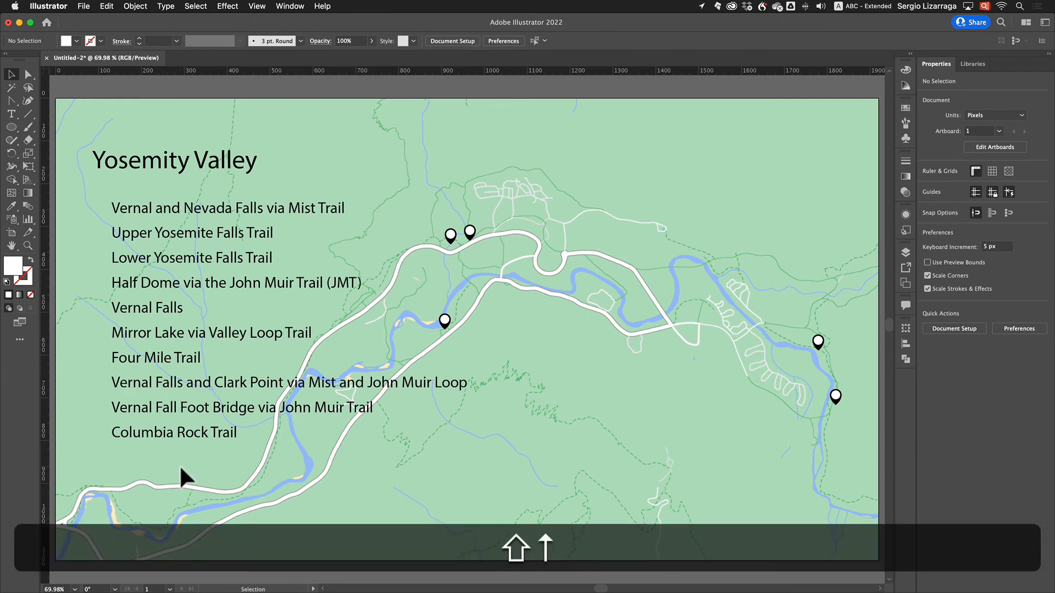
key("F7")
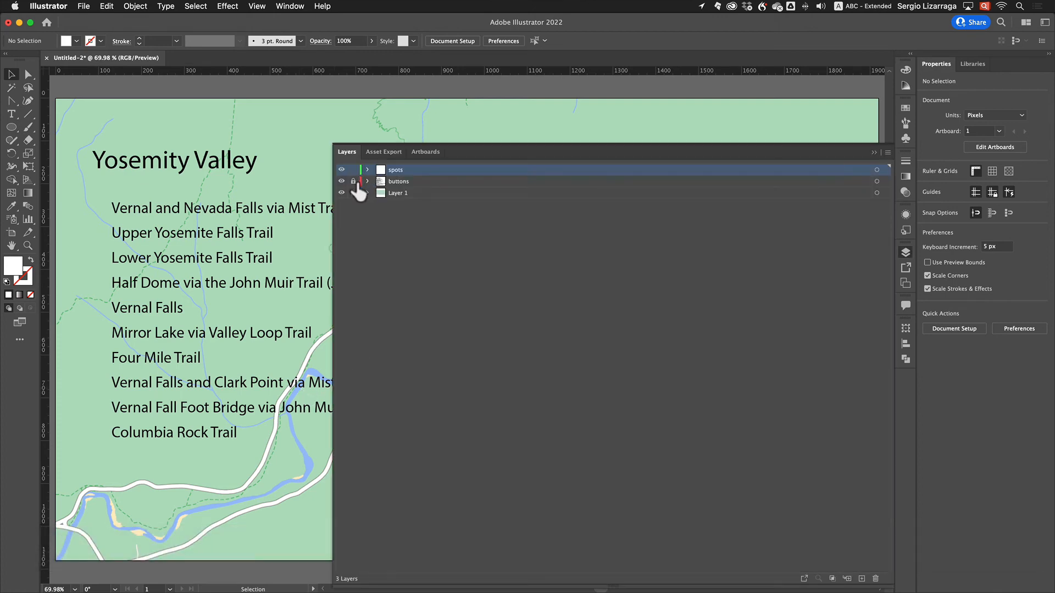
left_click(353, 181)
- Select the title and all trail labels and nudge them together about 15 px left and 25 px up
left_click(152, 445)
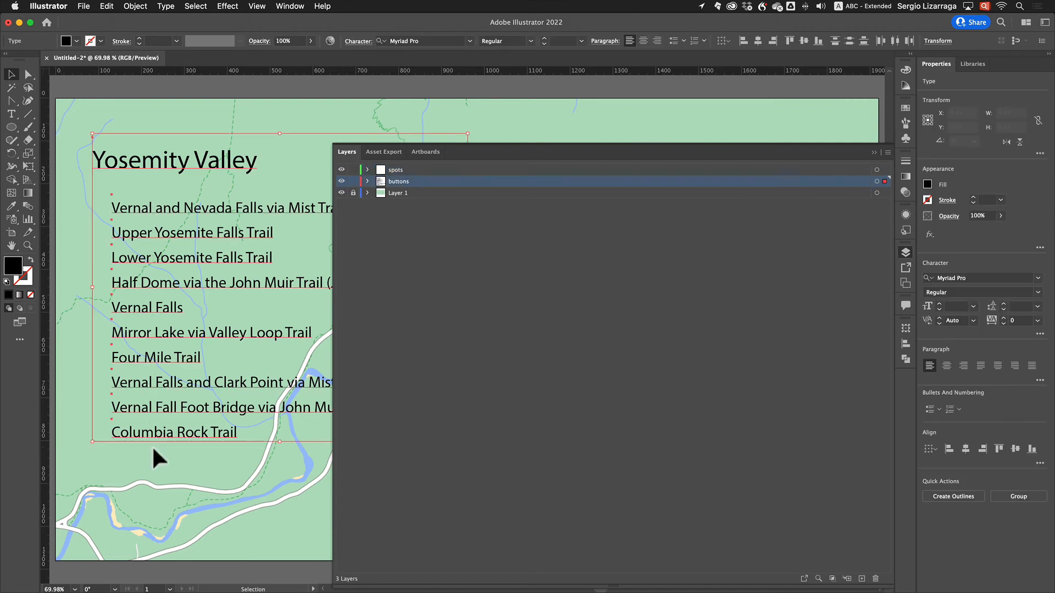
key("shift+Up")
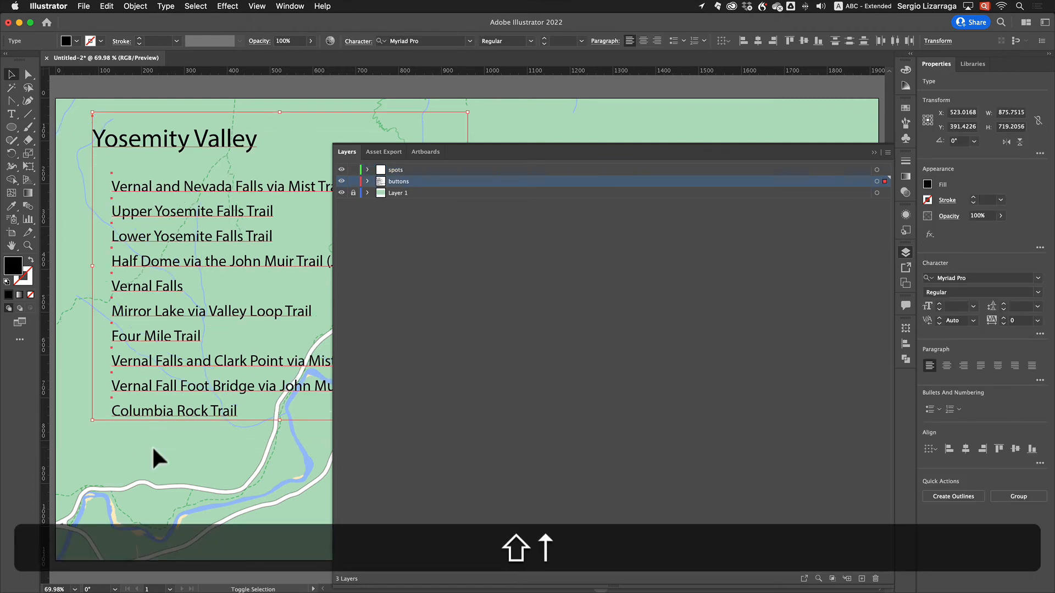
key("Left")
key("Left")
key("Left")
key("Left")
key("Down")
key("Down")
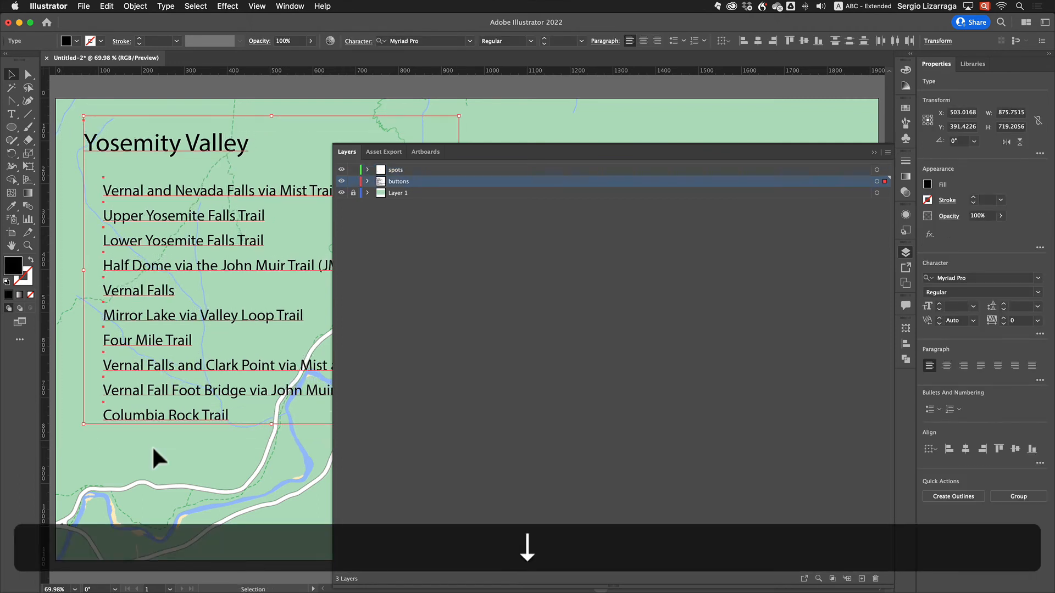
key("Down")
key("Right")
key("Down")
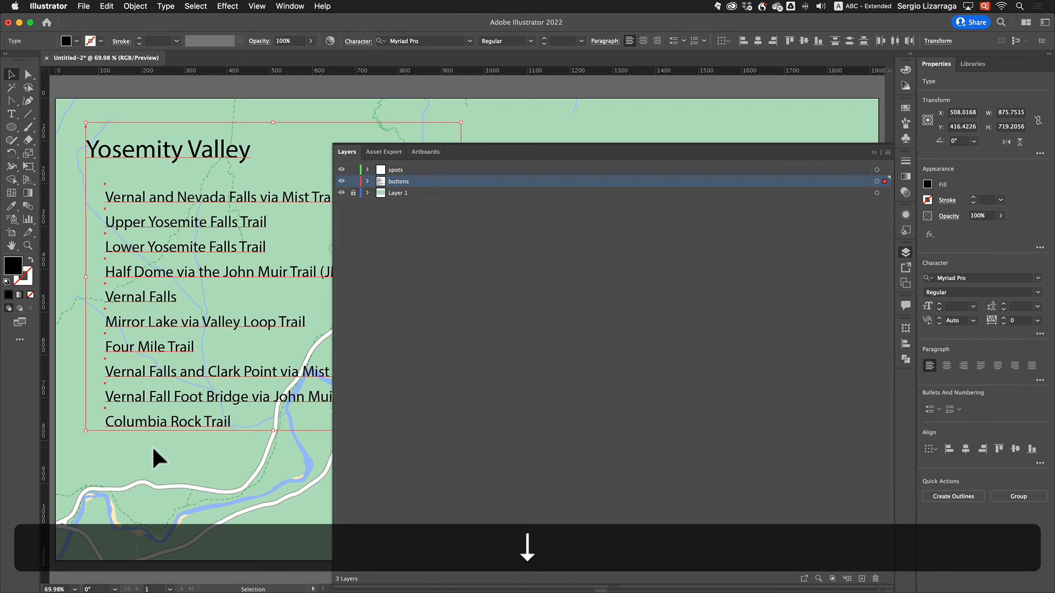
left_click(873, 152)
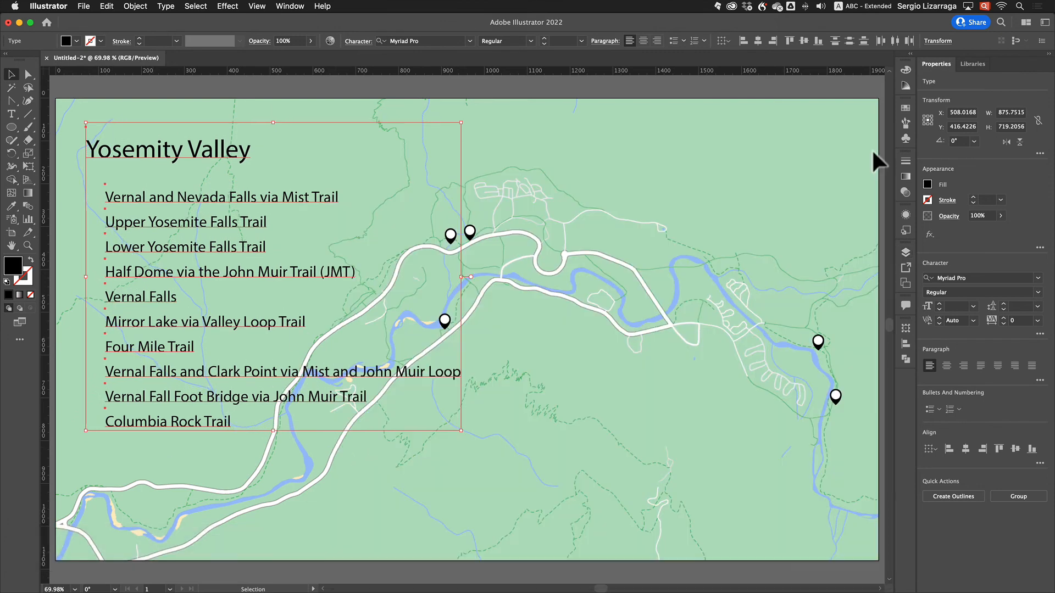
left_click(529, 436)
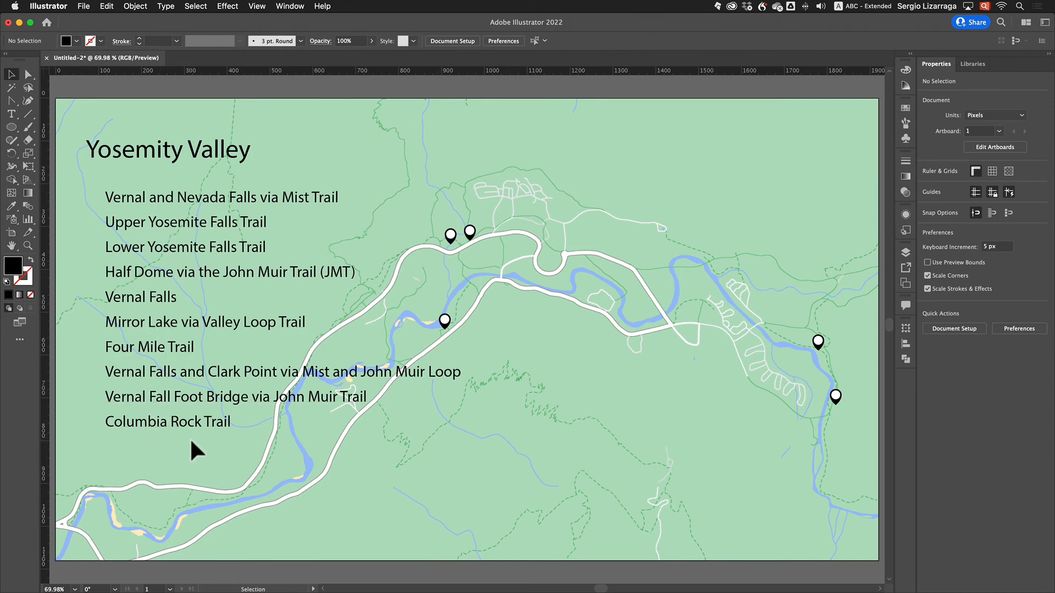
- Move the Columbia Rock Trail label 50 px down
left_click(126, 421)
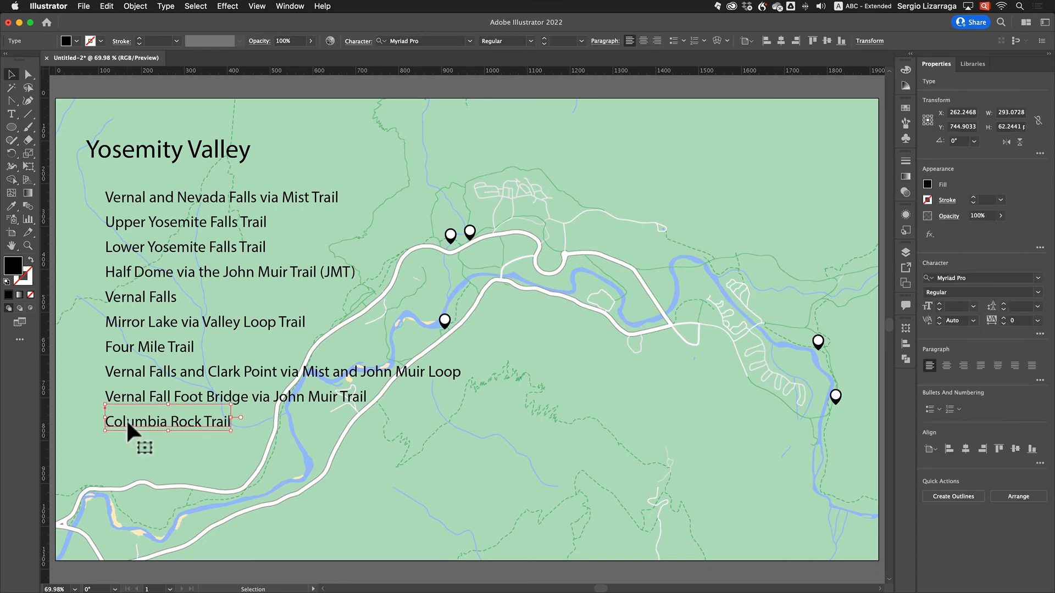
key("shift+Down")
scroll(126, 419, "right", 1)
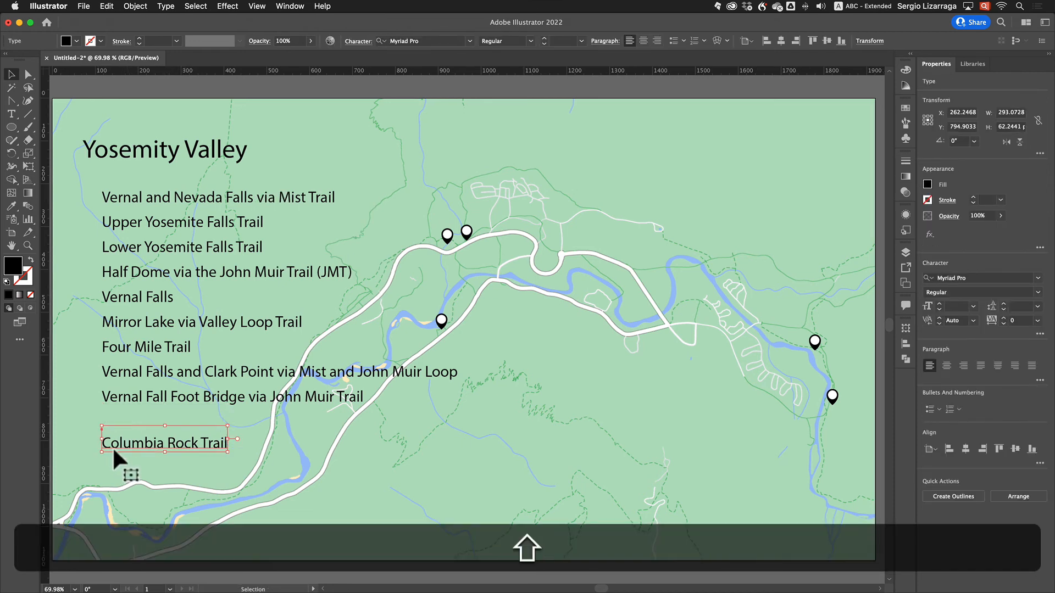
- Select all ten trail labels and distribute their vertical spacing evenly, aligned to the selection
left_click_drag(76, 467, 139, 177)
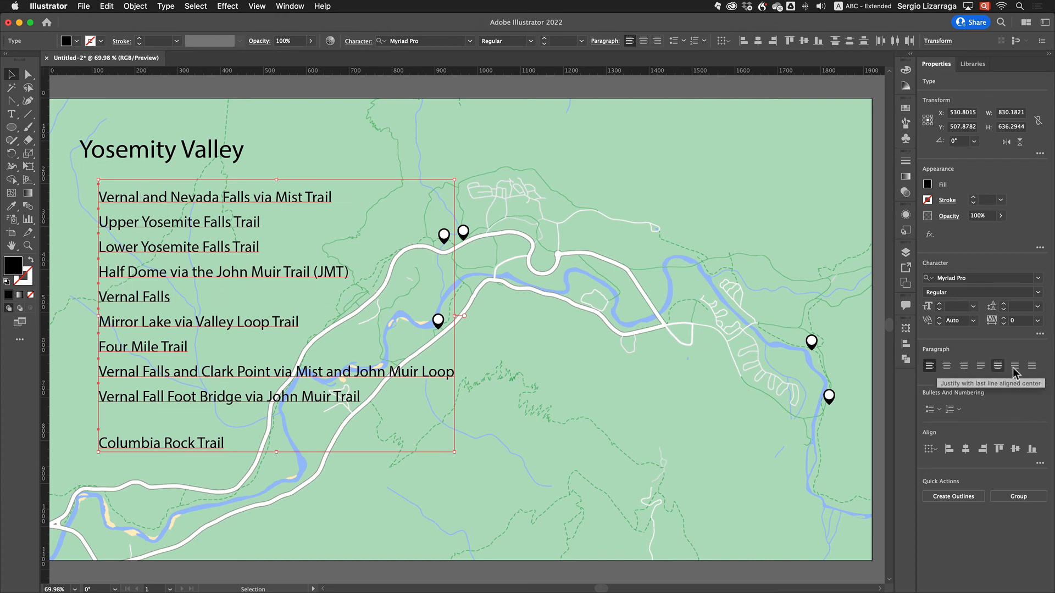
left_click(1040, 463)
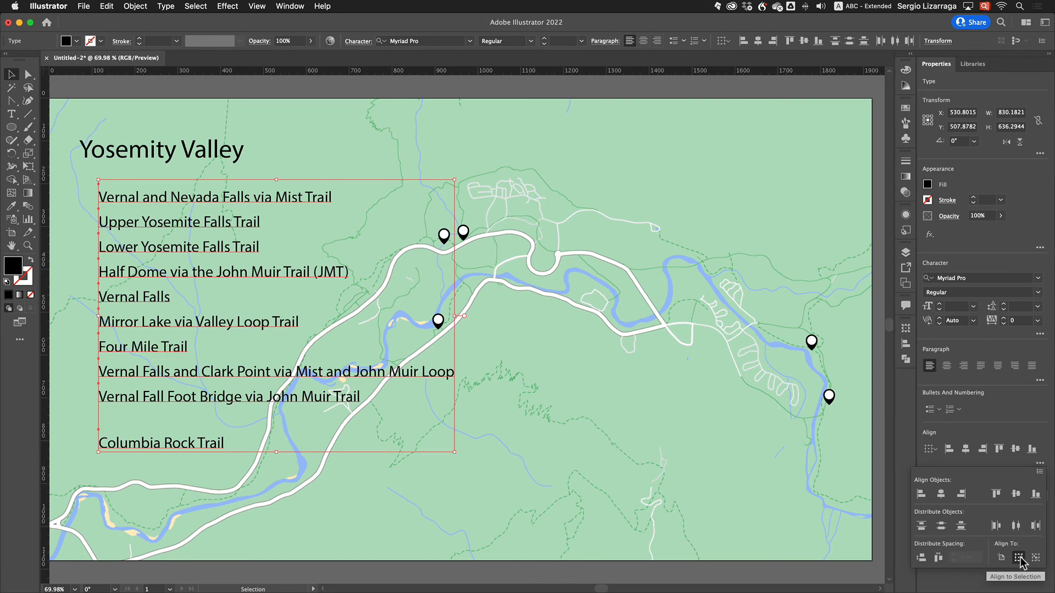
left_click(920, 558)
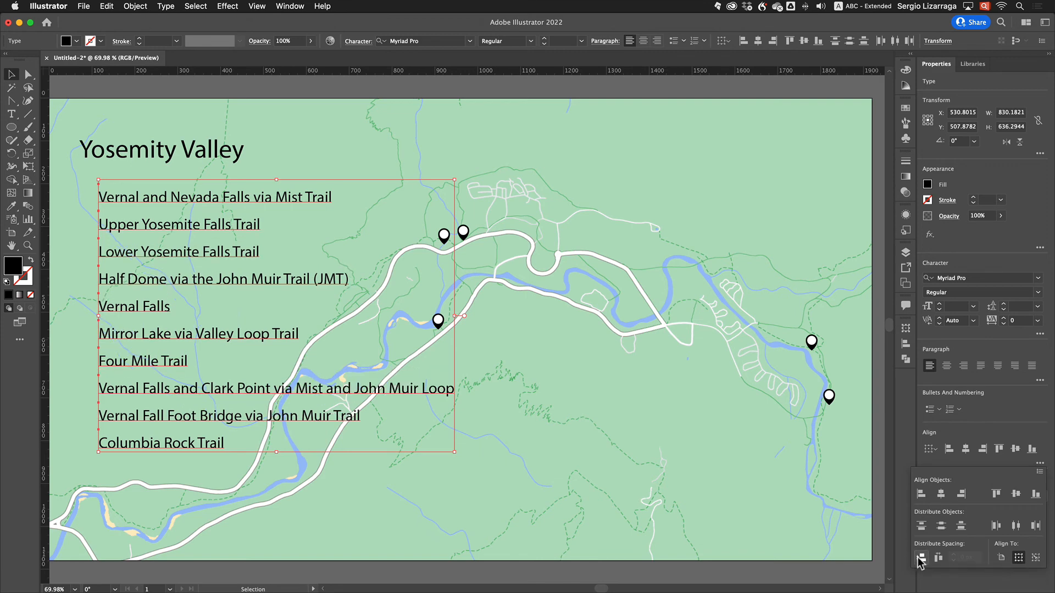
left_click(12, 74)
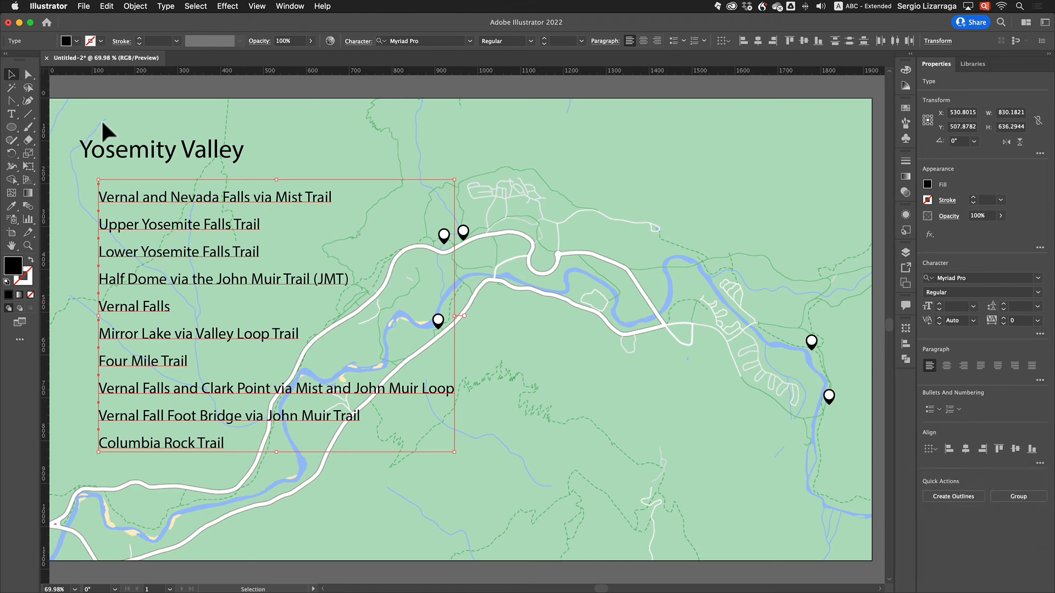
left_click(397, 222)
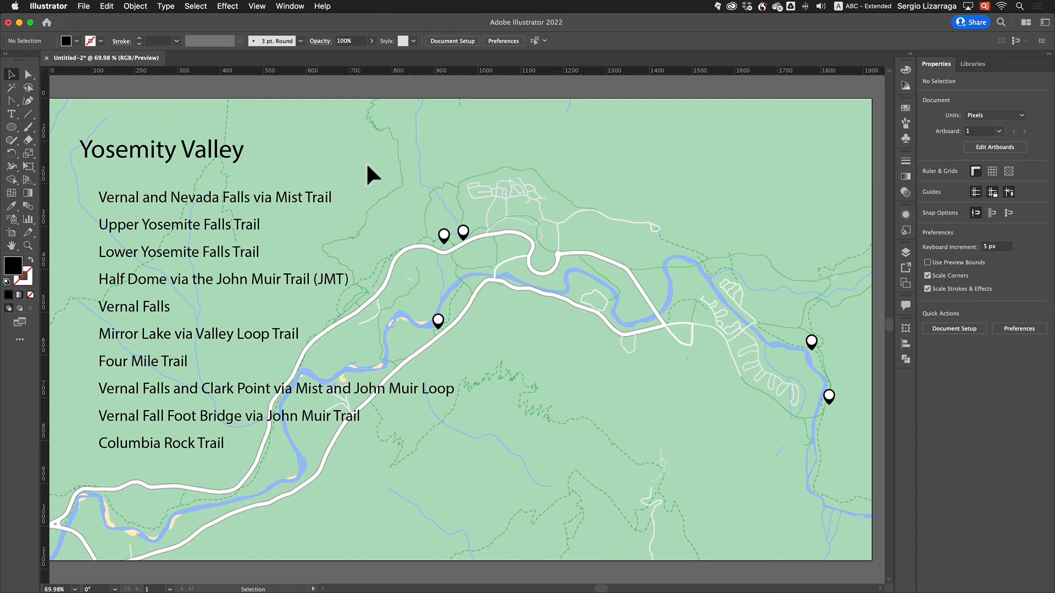
- Unlock Layer 1 and lock the "buttons" and "spots" layers
left_click(391, 189, "alt+super")
left_click_drag(443, 253, 400, 155)
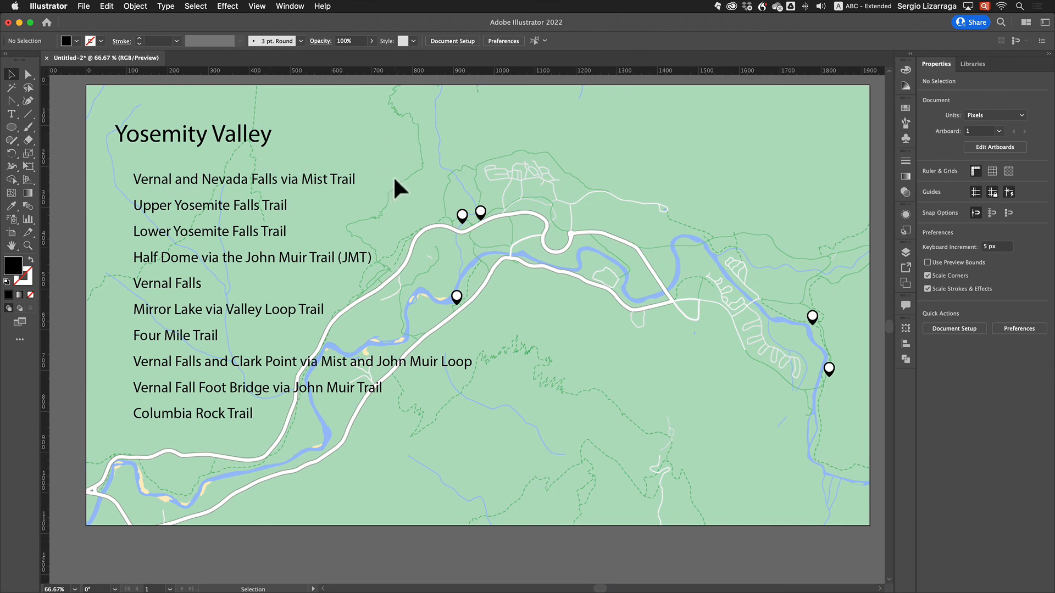
key("F7")
left_click(354, 193)
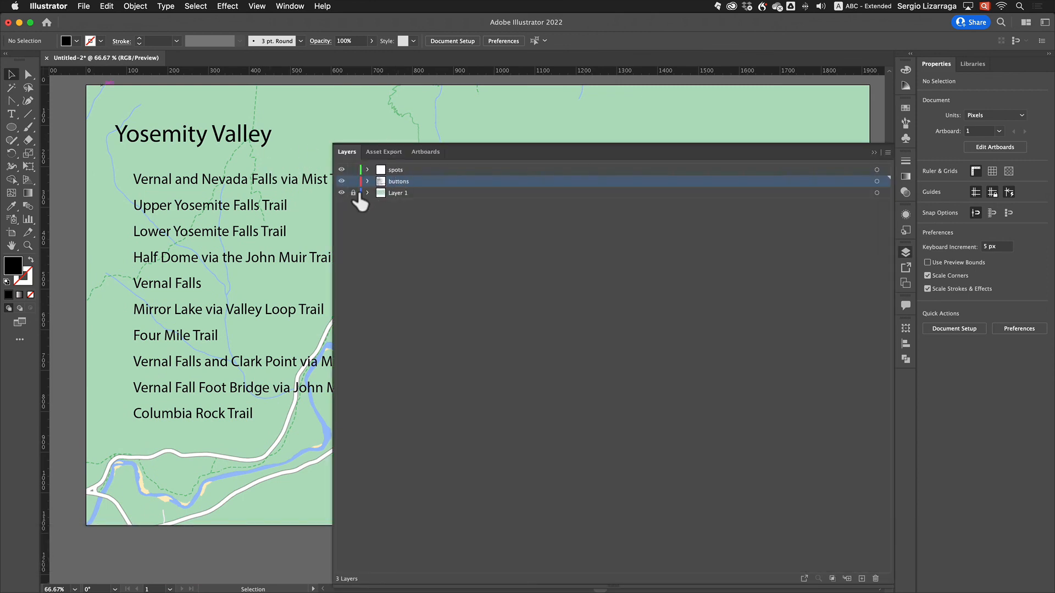
left_click(353, 181)
left_click(353, 170)
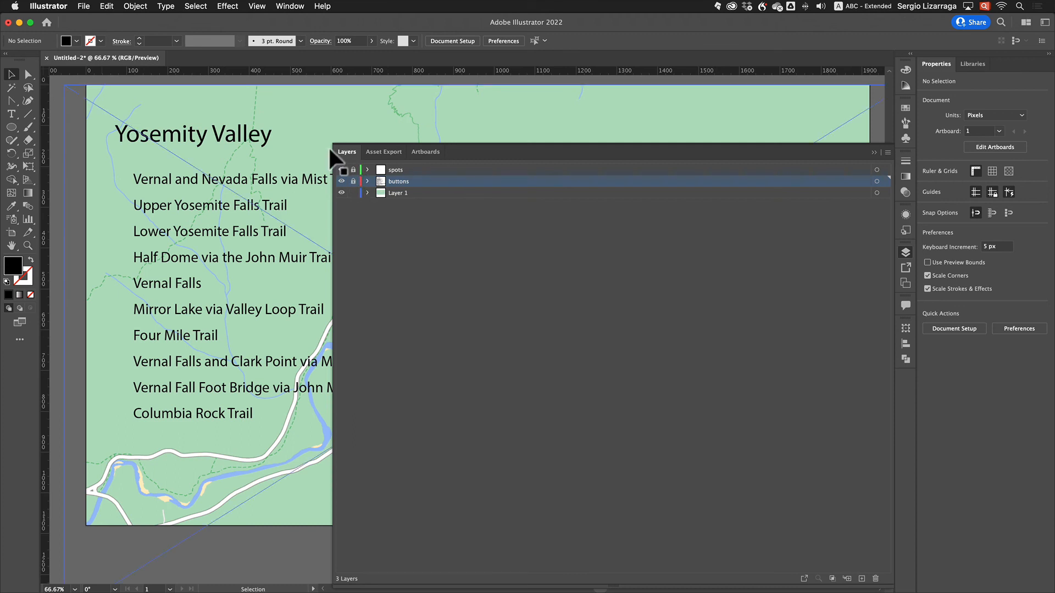
left_click(874, 152)
- Set the background map's opacity to 80%
left_click(739, 158)
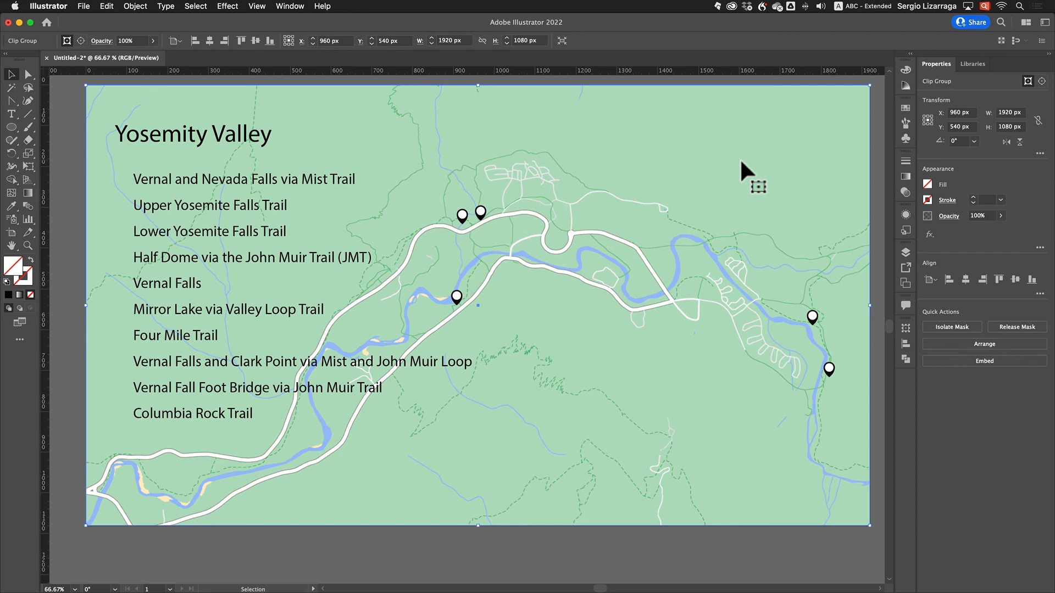
left_click(282, 5)
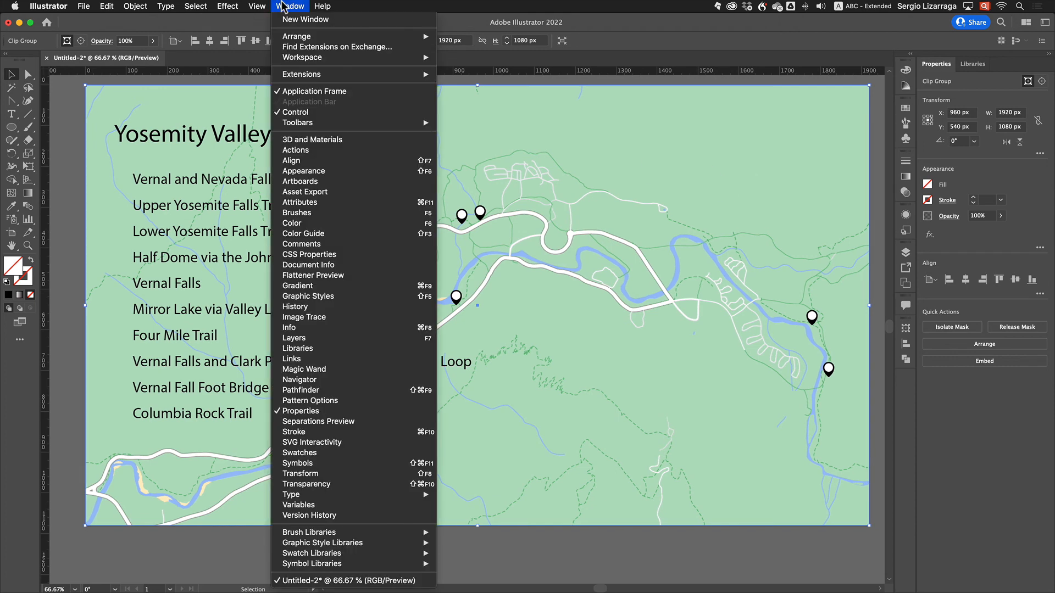
left_click(367, 485)
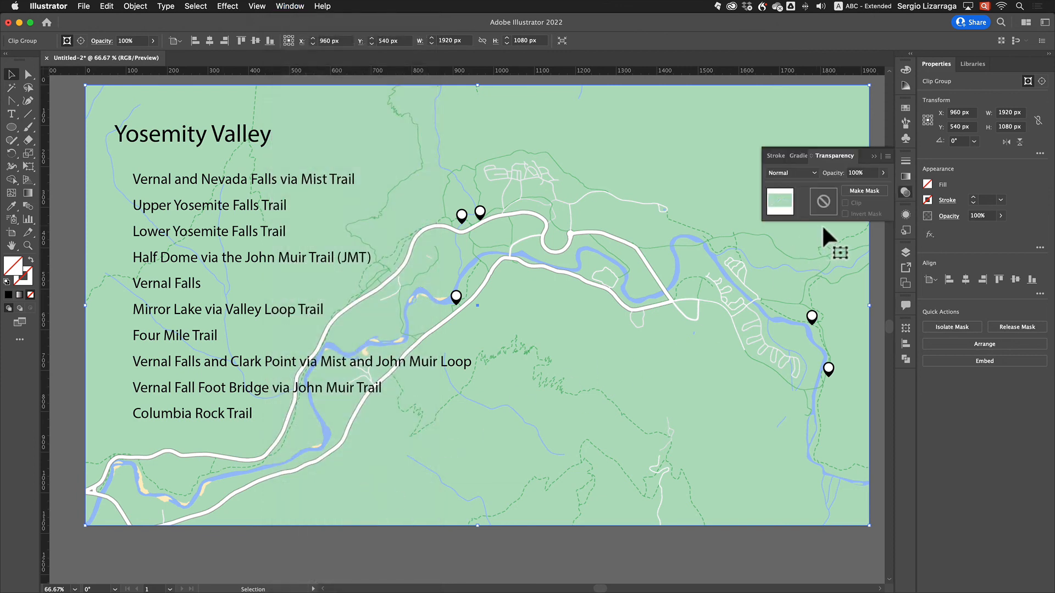
left_click(854, 173)
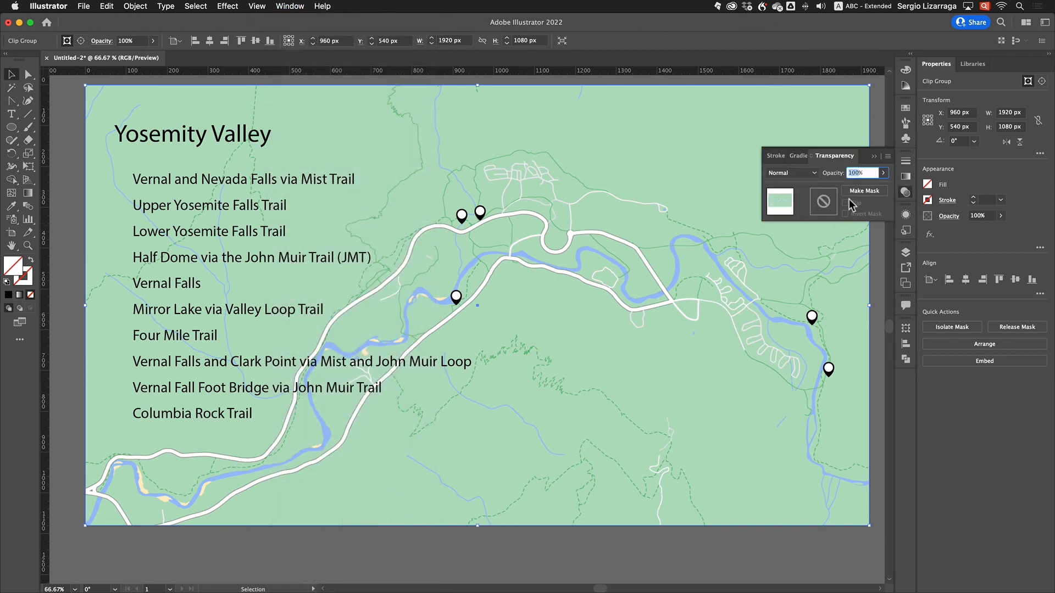
type("80")
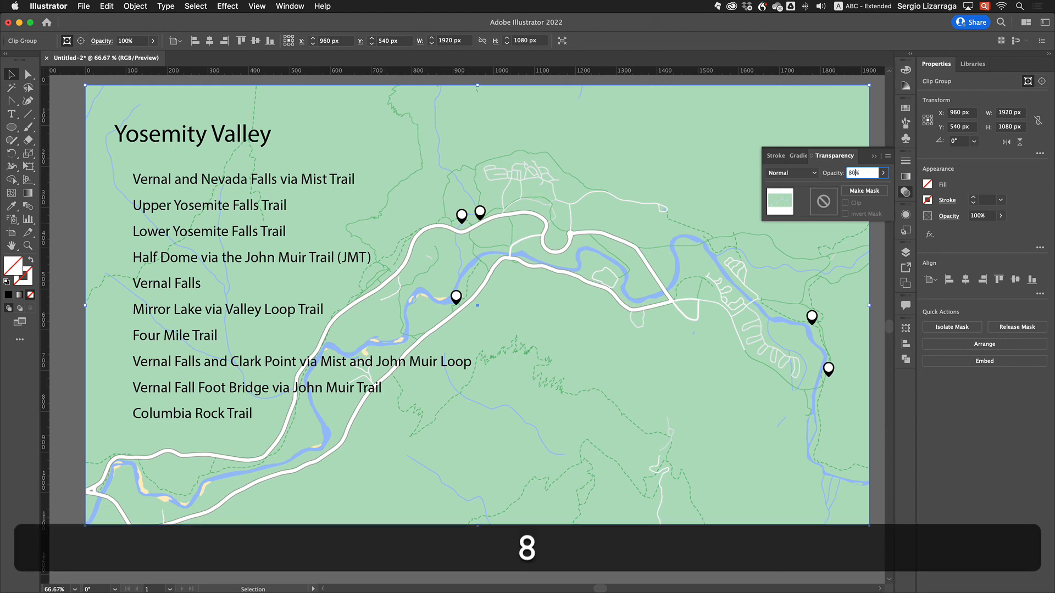
key("Return")
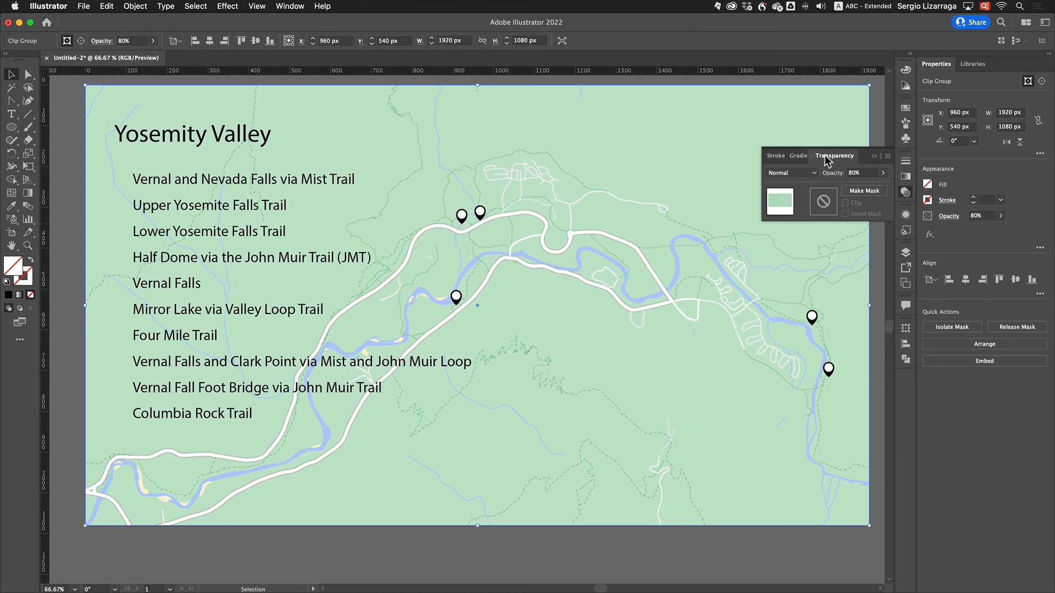
left_click(872, 157)
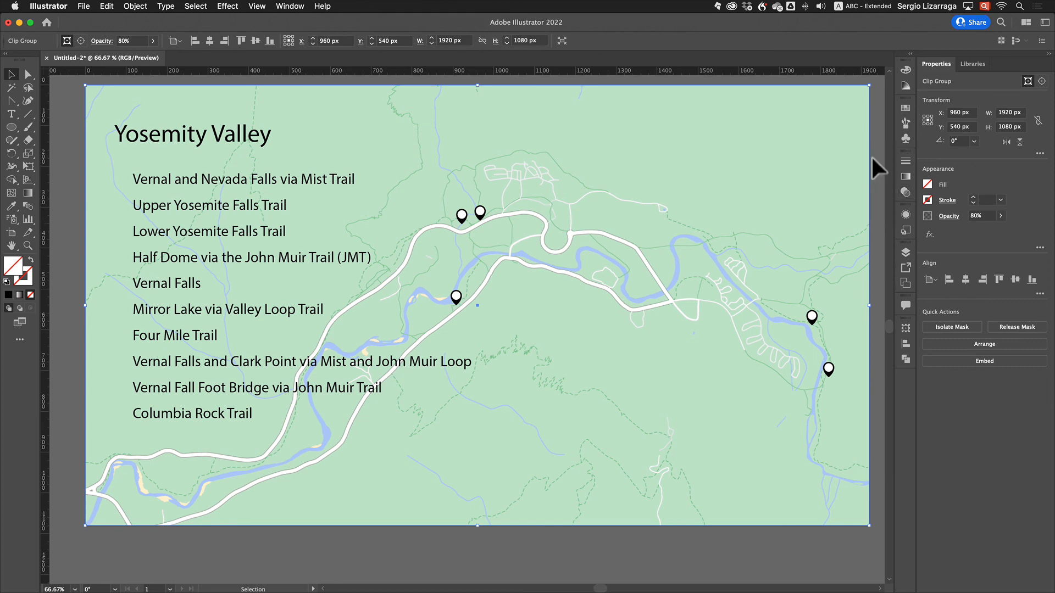